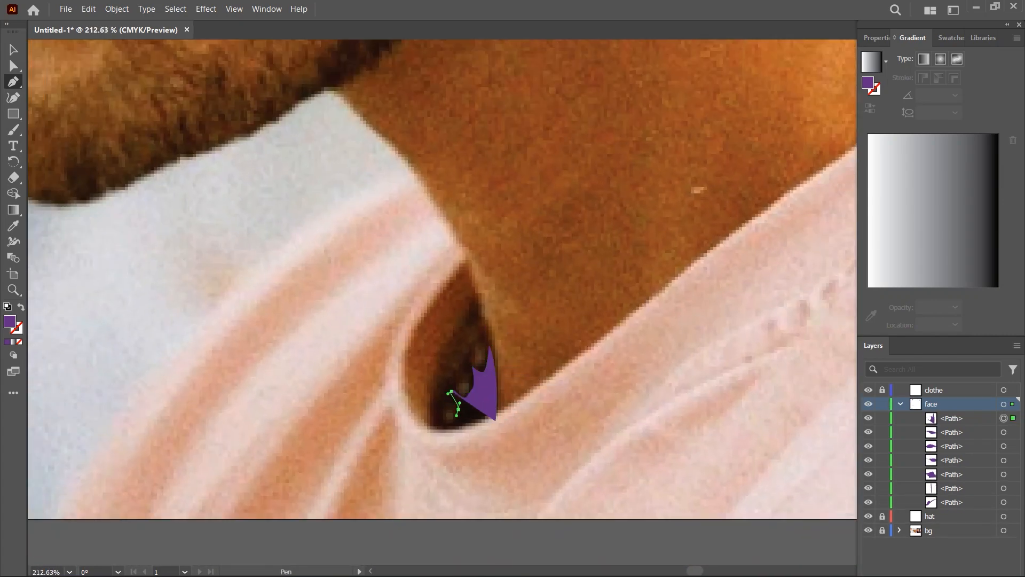
# - Close the purple shadow shape in the gap between the neck and the shirt collar
pyautogui.click(496, 421)
pyautogui.hotkey('ctrl', 'shift', 'a')
# - With the Pen tool, trace a purple jawline path from below the earlobe down to the tip of the chin
pyautogui.scroll(-5, 595, 315)
pyautogui.moveTo(497, 165)
pyautogui.mouseDown()
pyautogui.moveTo(401, 497)
pyautogui.moveTo(488, 341)
pyautogui.moveTo(437, 409)
pyautogui.moveTo(511, 176)
pyautogui.mouseUp()
pyautogui.scroll(2, 487, 341)
pyautogui.click(527, 159)
pyautogui.moveTo(510, 256); pyautogui.dragTo(511, 274)
pyautogui.scroll(2, 474, 364)
pyautogui.moveTo(495, 337)
pyautogui.mouseDown()
pyautogui.moveTo(486, 348)
pyautogui.moveTo(460, 338)
pyautogui.mouseUp()
pyautogui.moveTo(392, 394); pyautogui.dragTo(381, 399)
pyautogui.moveTo(343, 418); pyautogui.dragTo(335, 423)
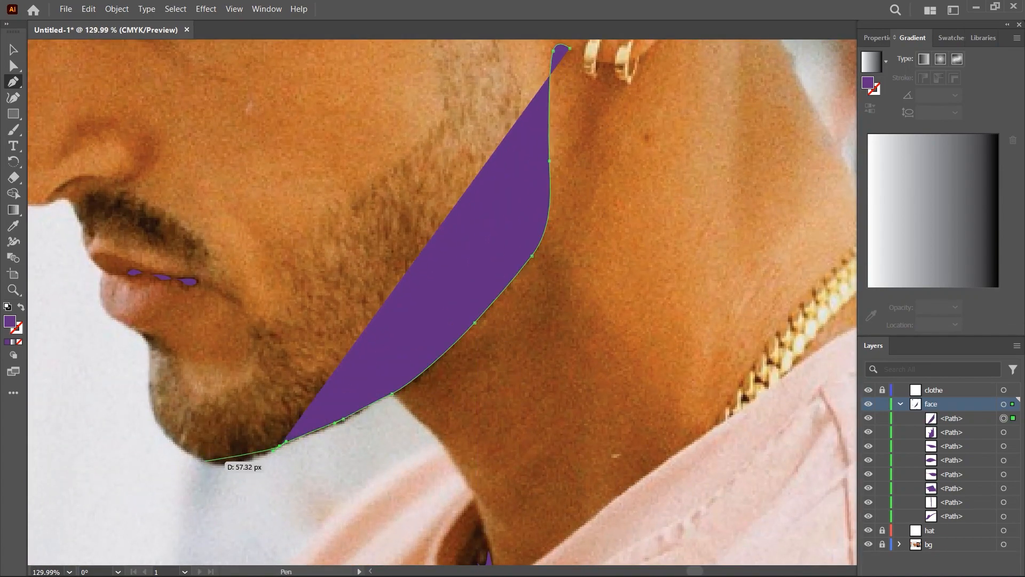
pyautogui.moveTo(198, 458); pyautogui.dragTo(177, 445)
pyautogui.click(198, 458)
# - Trace the thin purple jawline shape back from the chin to the earlobe and close it
pyautogui.scroll(6, 193, 458)
pyautogui.moveTo(350, 460); pyautogui.dragTo(373, 451)
pyautogui.moveTo(479, 406); pyautogui.dragTo(502, 399)
pyautogui.moveTo(673, 321); pyautogui.dragTo(684, 311)
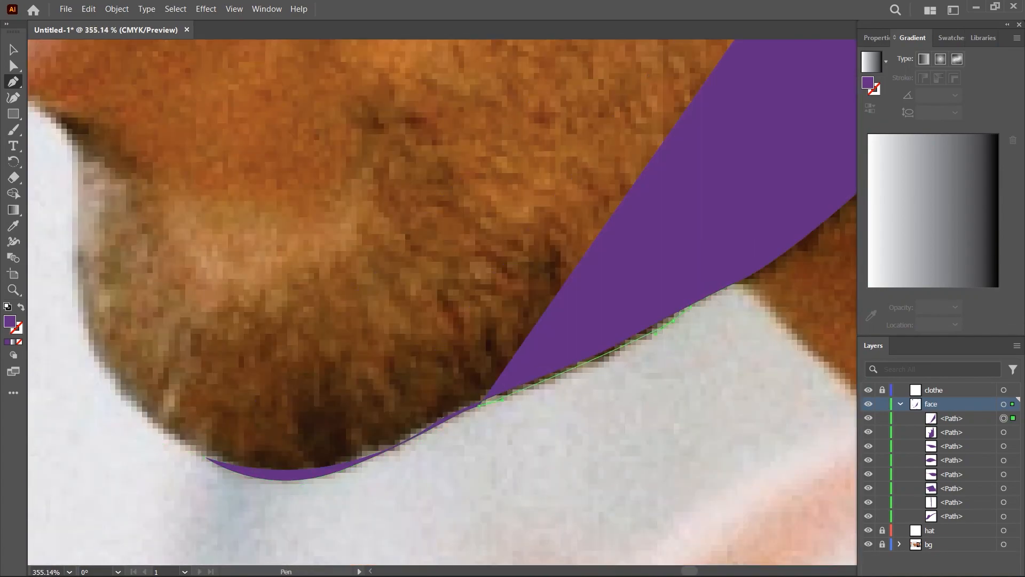
pyautogui.moveTo(733, 286); pyautogui.dragTo(746, 279)
pyautogui.scroll(-3, 735, 284)
pyautogui.moveTo(735, 284); pyautogui.dragTo(355, 457)
pyautogui.moveTo(491, 344); pyautogui.dragTo(514, 358)
pyautogui.moveTo(540, 327); pyautogui.dragTo(551, 267)
pyautogui.moveTo(551, 160); pyautogui.dragTo(485, 456)
pyautogui.moveTo(488, 437); pyautogui.dragTo(486, 409)
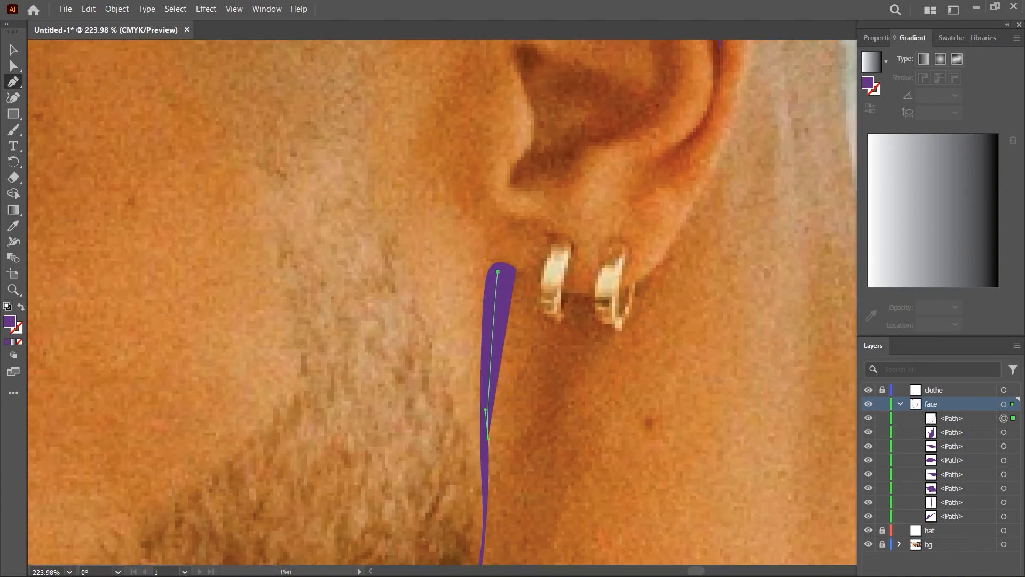
pyautogui.click(516, 270)
# - Set the fill to the dark crimson sampled from the reference colours for the next shadow tone
pyautogui.moveTo(572, 287); pyautogui.dragTo(459, 288)
pyautogui.hotkey('ctrl', 'shift', 'a')
pyautogui.moveTo(534, 267); pyautogui.dragTo(504, 266)
pyautogui.press('i')
pyautogui.click(64, 403)
pyautogui.press('p')
# - Draw a crimson shadow shape around the purple shape above the ear and send it to the back
pyautogui.moveTo(566, 176); pyautogui.dragTo(635, 179)
pyautogui.moveTo(385, 179); pyautogui.dragTo(443, 181)
pyautogui.click(426, 238)
pyautogui.moveTo(398, 229); pyautogui.dragTo(384, 237)
pyautogui.moveTo(414, 283); pyautogui.dragTo(426, 271)
pyautogui.moveTo(469, 237); pyautogui.dragTo(481, 231)
pyautogui.moveTo(521, 220)
pyautogui.mouseDown()
pyautogui.moveTo(535, 223)
pyautogui.moveTo(511, 209)
pyautogui.mouseUp()
pyautogui.hotkey('ctrl', 'shift', '[')
pyautogui.hotkey('ctrl', 'shift', 'a')
# - Collapse the face layer and draw a crimson strip around the purple sliver on the ear's outer rim
pyautogui.click(900, 404)
pyautogui.moveTo(481, 299); pyautogui.dragTo(449, 299)
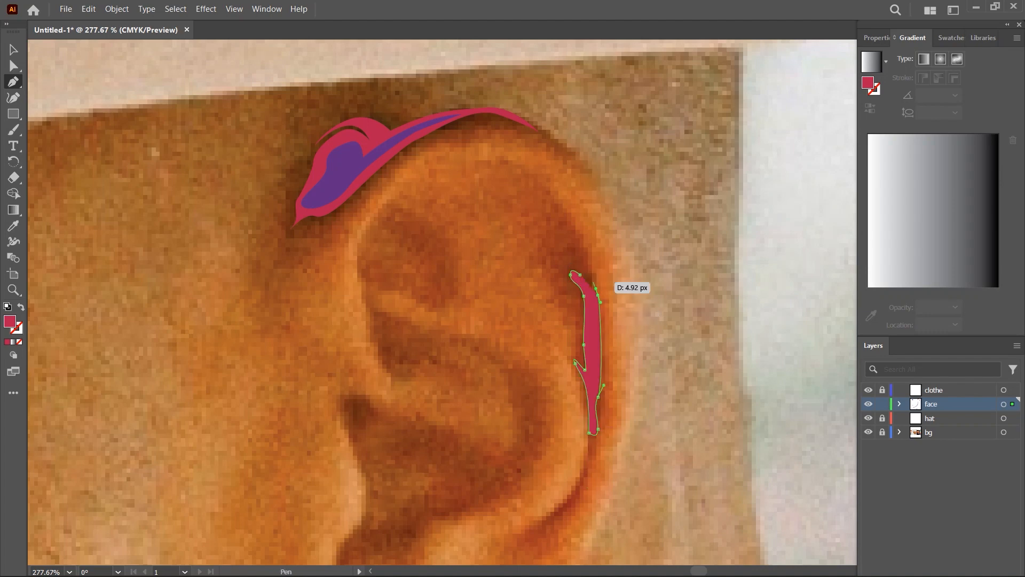
pyautogui.hotkey('ctrl', 'shift', 'a')
# - Draw crimson shadow shapes in the lower ear hollow and along the lower inner edge of the ear rim
pyautogui.moveTo(481, 299); pyautogui.dragTo(513, 205)
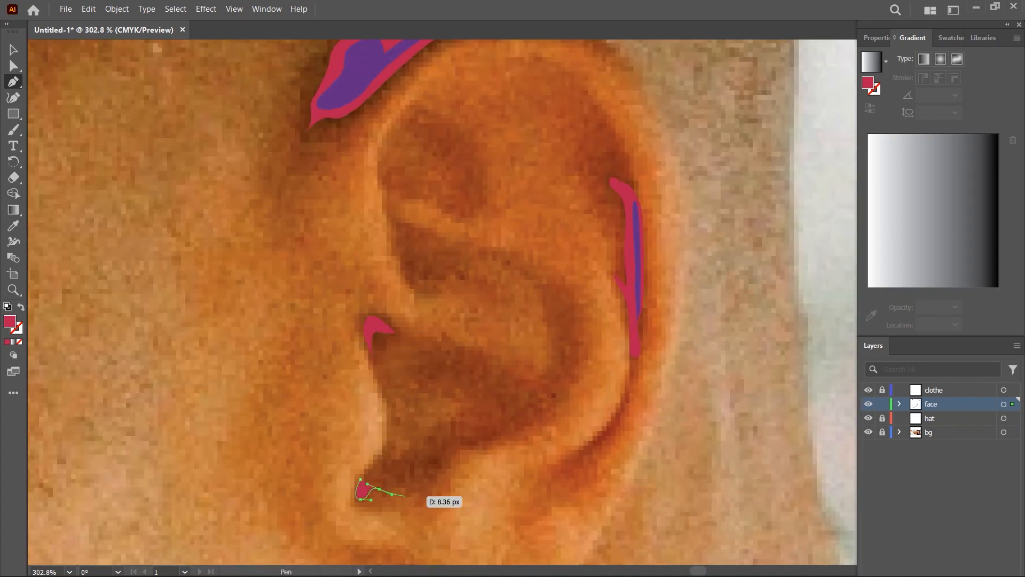
pyautogui.click(361, 479)
pyautogui.moveTo(564, 462); pyautogui.dragTo(522, 401)
pyautogui.click(522, 401)
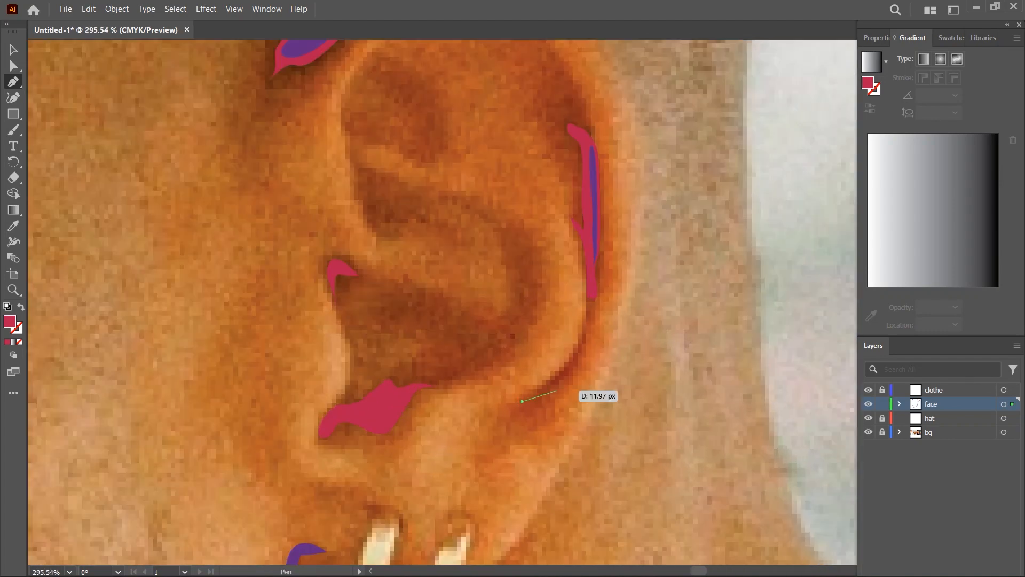
pyautogui.hotkey('ctrl', 'shift', 'a')
# - Draw a jagged crimson shape around the purple shadow between the eyebrow and hat brim, and send it to the back
pyautogui.moveTo(624, 345); pyautogui.dragTo(545, 344)
pyautogui.moveTo(497, 430); pyautogui.dragTo(801, 470)
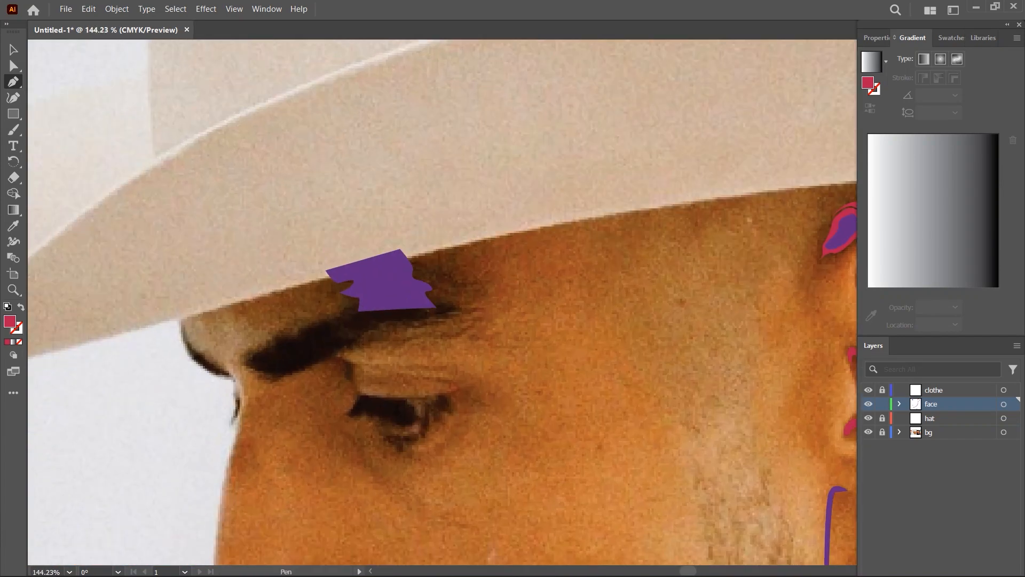
pyautogui.click(342, 302)
pyautogui.click(339, 317)
pyautogui.click(453, 307)
pyautogui.click(453, 284)
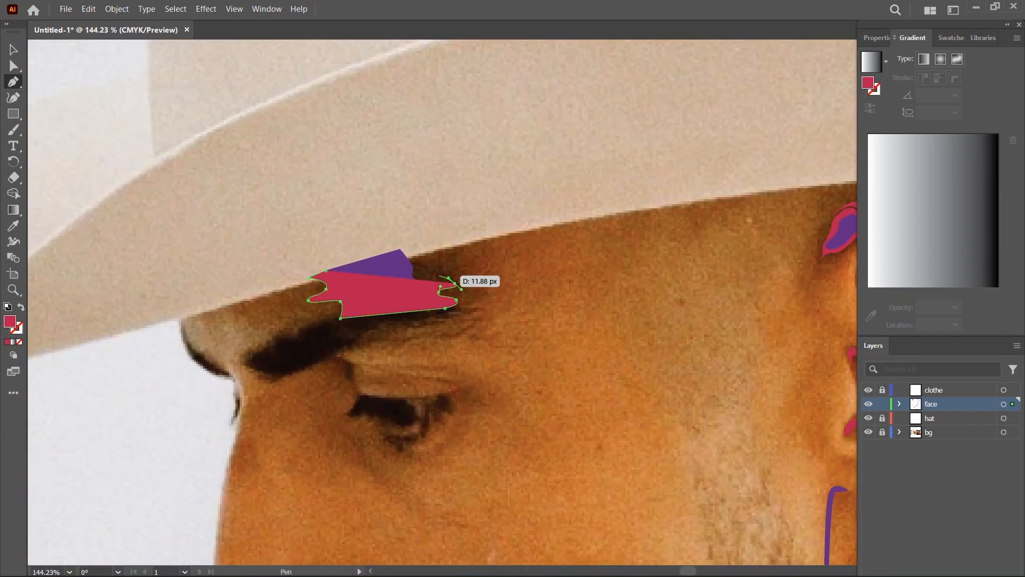
pyautogui.click(409, 243)
pyautogui.click(326, 271)
pyautogui.hotkey('ctrl', 'shift', '[')
pyautogui.hotkey('ctrl', 'shift', 'a')
# - Draw thin crimson crease shapes along the nostril's upper edge and beneath the nostril wing
pyautogui.moveTo(534, 477); pyautogui.dragTo(566, 477)
pyautogui.moveTo(374, 331); pyautogui.dragTo(385, 353)
pyautogui.moveTo(310, 352); pyautogui.dragTo(374, 352)
pyautogui.click(270, 340)
pyautogui.moveTo(317, 311); pyautogui.dragTo(348, 304)
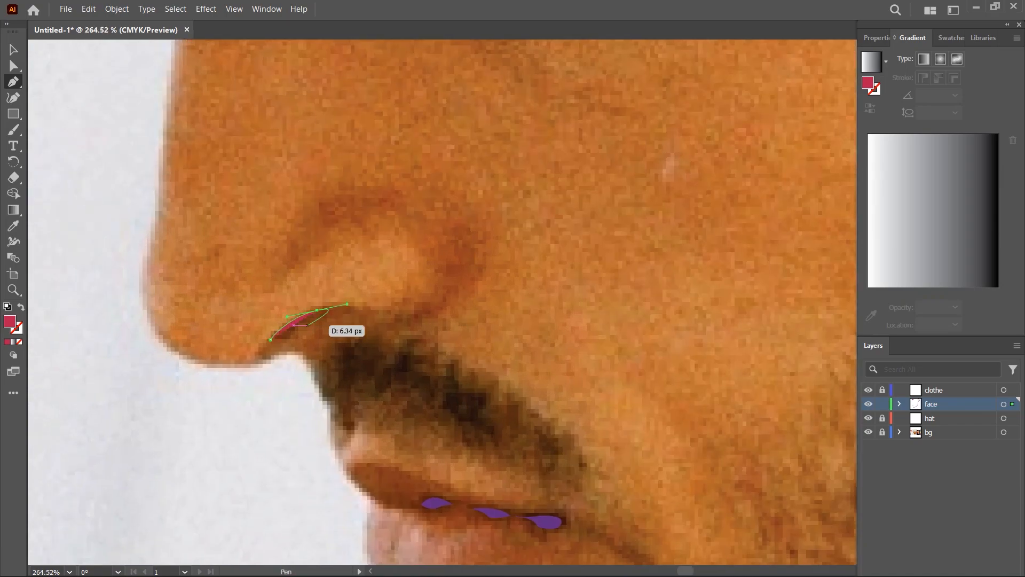
pyautogui.hotkey('ctrl', 'shift', 'a')
pyautogui.moveTo(507, 329); pyautogui.dragTo(492, 329)
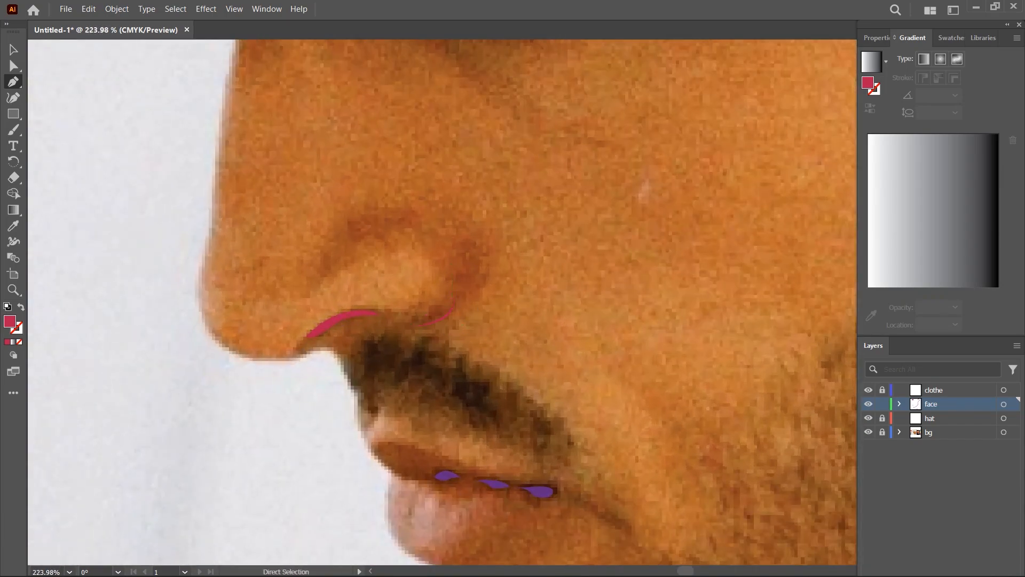
# - Draw a crimson shape around the purple shadows along the line between the lips
pyautogui.moveTo(534, 400); pyautogui.dragTo(446, 243)
pyautogui.moveTo(306, 323); pyautogui.dragTo(347, 323)
pyautogui.click(357, 316)
pyautogui.moveTo(396, 302); pyautogui.dragTo(416, 310)
pyautogui.moveTo(447, 315); pyautogui.dragTo(465, 316)
pyautogui.moveTo(495, 325)
pyautogui.mouseDown()
pyautogui.moveTo(515, 323)
pyautogui.moveTo(551, 355)
pyautogui.mouseUp()
pyautogui.moveTo(499, 343)
pyautogui.mouseDown()
pyautogui.moveTo(482, 329)
pyautogui.moveTo(371, 321)
pyautogui.mouseUp()
pyautogui.hotkey('ctrl', 'shift', 'a')
# - Set the fill to the brighter red sampled from the reference colours for the next shadow tone
pyautogui.press('i')
pyautogui.click(86, 409)
pyautogui.press('p')
# - Draw a bright red shape from the hat brim around the shadow above the ear and send it to the back
pyautogui.moveTo(569, 179); pyautogui.dragTo(688, 178)
pyautogui.click(342, 203)
pyautogui.moveTo(364, 220); pyautogui.dragTo(363, 226)
pyautogui.moveTo(361, 241); pyautogui.dragTo(373, 243)
pyautogui.moveTo(372, 258); pyautogui.dragTo(369, 264)
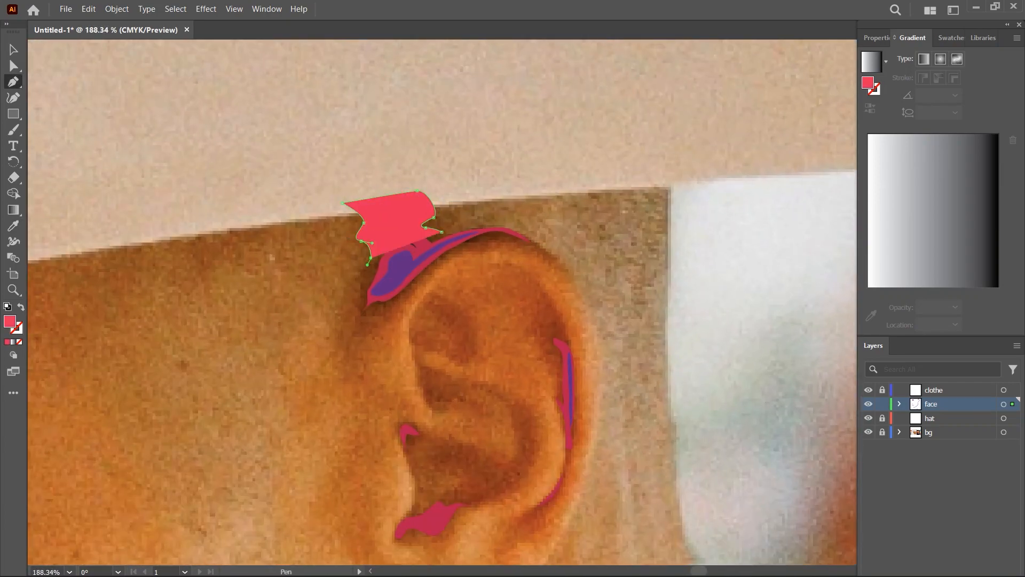
pyautogui.click(357, 317)
pyautogui.moveTo(383, 314); pyautogui.dragTo(393, 311)
pyautogui.moveTo(421, 277); pyautogui.dragTo(429, 267)
pyautogui.click(474, 242)
pyautogui.click(473, 254)
pyautogui.moveTo(497, 239); pyautogui.dragTo(511, 244)
pyautogui.moveTo(536, 257); pyautogui.dragTo(544, 257)
pyautogui.moveTo(400, 238); pyautogui.dragTo(365, 267)
pyautogui.hotkey('ctrl', 'shift', '[')
pyautogui.hotkey('ctrl', 'shift', 'a')
# - Draw a bright red shape around the crimson strip on the ear's outer rim and send it to the back
pyautogui.moveTo(589, 246); pyautogui.dragTo(470, 245)
pyautogui.moveTo(593, 266); pyautogui.dragTo(721, 266)
pyautogui.click(529, 343)
pyautogui.moveTo(536, 334); pyautogui.dragTo(556, 306)
pyautogui.moveTo(543, 260); pyautogui.dragTo(535, 245)
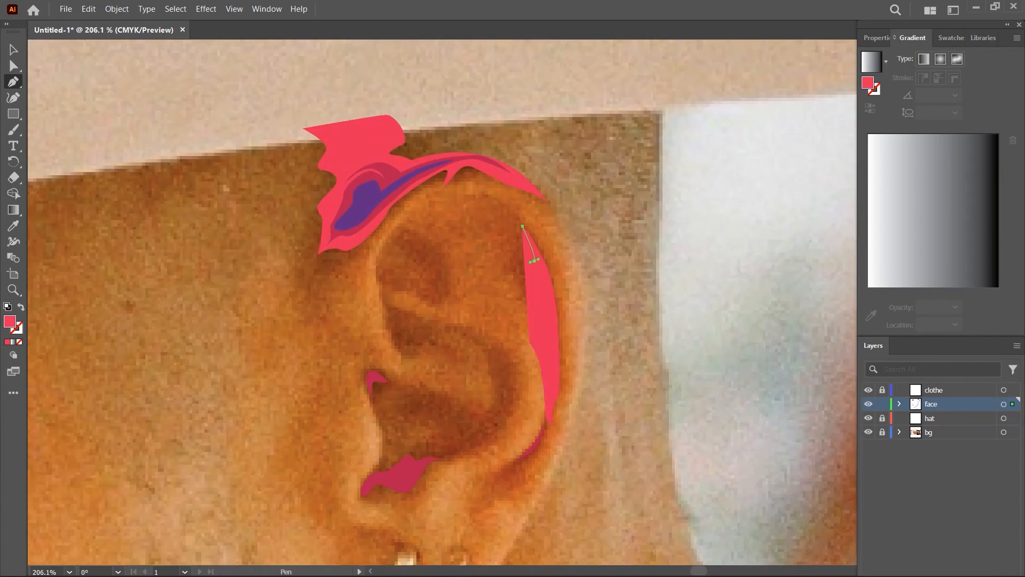
pyautogui.hotkey('ctrl', 'shift', '[')
pyautogui.hotkey('ctrl', 'shift', 'a')
# - Draw a bright red forked shape along the lower ear rim and send it to the back
pyautogui.moveTo(549, 485); pyautogui.dragTo(559, 485)
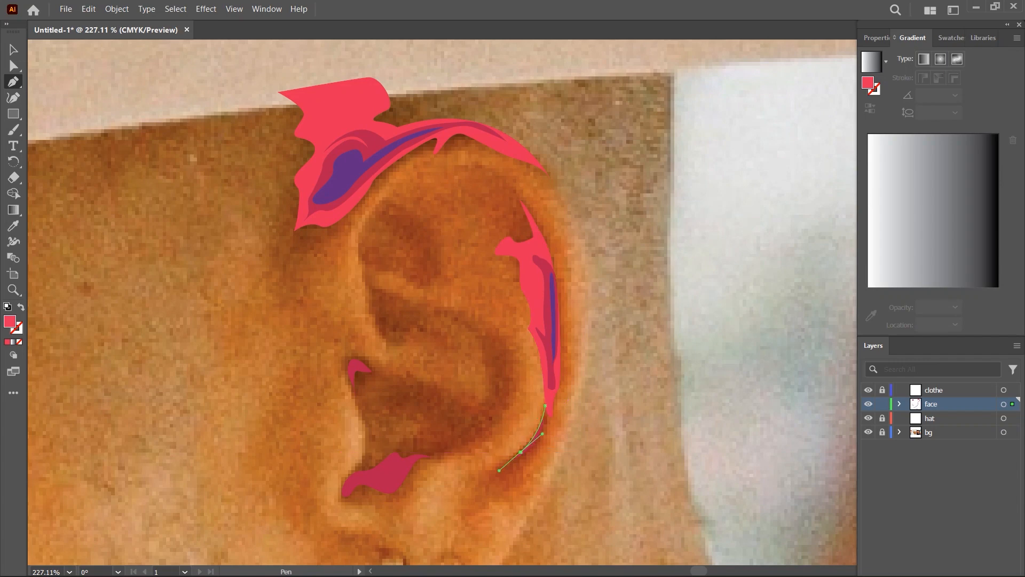
pyautogui.moveTo(553, 420); pyautogui.dragTo(649, 419)
pyautogui.moveTo(721, 365); pyautogui.dragTo(632, 365)
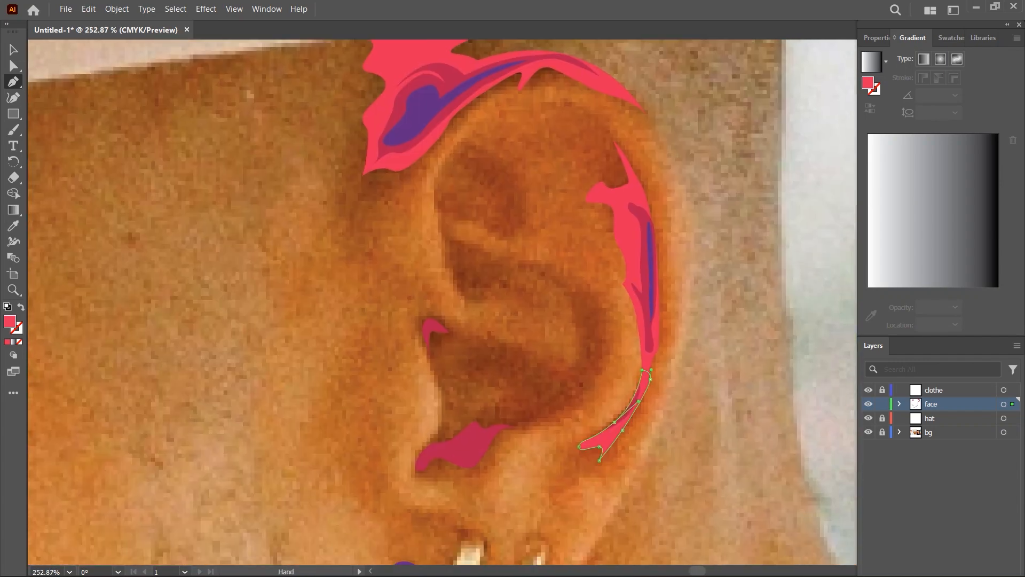
pyautogui.hotkey('ctrl', 'shift', '[')
# - Start a bright red inner-ear shape by tracing around the tragus from the lower crimson shadow
pyautogui.moveTo(465, 480); pyautogui.dragTo(494, 481)
pyautogui.click(405, 461)
pyautogui.moveTo(432, 426); pyautogui.dragTo(442, 422)
pyautogui.moveTo(444, 363); pyautogui.dragTo(441, 351)
pyautogui.moveTo(414, 276)
pyautogui.mouseDown()
pyautogui.moveTo(421, 253)
pyautogui.moveTo(471, 280)
pyautogui.mouseUp()
pyautogui.moveTo(448, 291); pyautogui.dragTo(451, 326)
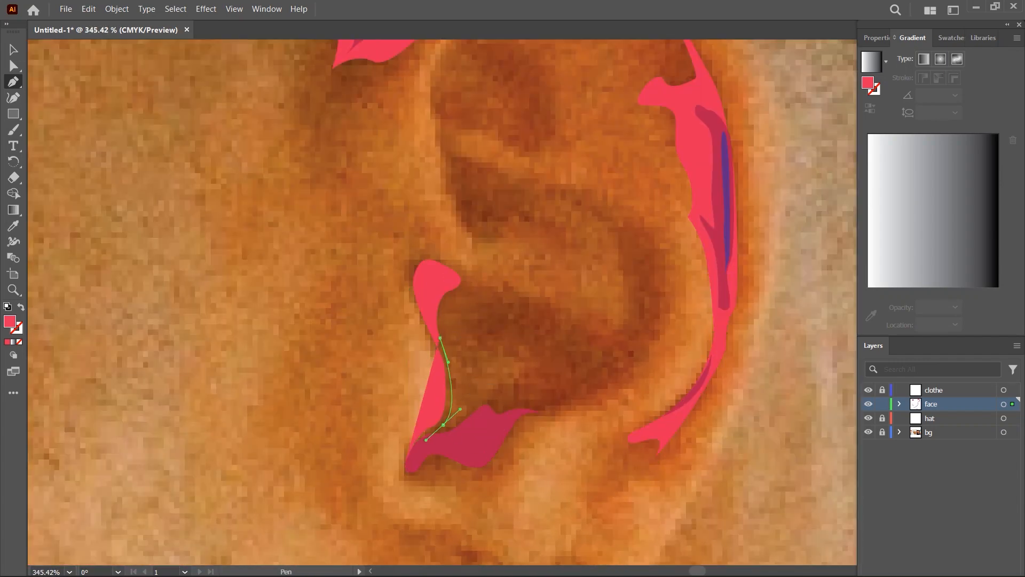
# - Continue the bright red shape along the jagged shadow inside the ear bowl up to its curved upper tip
pyautogui.moveTo(487, 404); pyautogui.dragTo(499, 402)
pyautogui.moveTo(571, 373); pyautogui.dragTo(555, 374)
pyautogui.moveTo(521, 382); pyautogui.dragTo(549, 360)
pyautogui.moveTo(487, 339); pyautogui.dragTo(489, 328)
pyautogui.moveTo(513, 304); pyautogui.dragTo(526, 309)
pyautogui.moveTo(586, 336); pyautogui.dragTo(592, 346)
pyautogui.moveTo(613, 341); pyautogui.dragTo(620, 288)
pyautogui.moveTo(615, 265); pyautogui.dragTo(613, 256)
pyautogui.moveTo(598, 243); pyautogui.dragTo(585, 237)
pyautogui.moveTo(551, 219); pyautogui.dragTo(538, 218)
# - Trace the outer curve of the inner-ear shape back to the lower hollow and close it
pyautogui.moveTo(615, 245); pyautogui.dragTo(635, 265)
pyautogui.moveTo(628, 363); pyautogui.dragTo(603, 407)
pyautogui.moveTo(538, 412); pyautogui.dragTo(494, 415)
pyautogui.moveTo(500, 455); pyautogui.dragTo(489, 460)
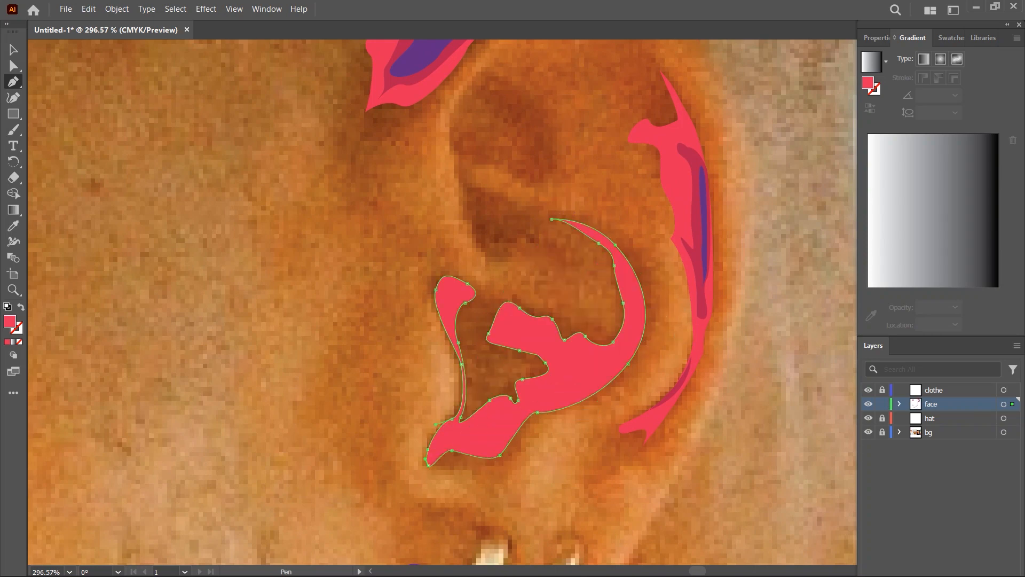
pyautogui.moveTo(465, 297); pyautogui.dragTo(452, 306)
pyautogui.moveTo(542, 407); pyautogui.dragTo(520, 409)
pyautogui.moveTo(490, 454); pyautogui.dragTo(475, 457)
# - Draw a small bright red shadow shape in the upper inner hollow of the ear
pyautogui.scroll(-5, 427, 390)
pyautogui.scroll(4, 427, 333)
pyautogui.moveTo(470, 330); pyautogui.dragTo(463, 322)
pyautogui.moveTo(455, 282); pyautogui.dragTo(462, 281)
pyautogui.moveTo(492, 295); pyautogui.dragTo(490, 316)
# - Draw a closed bright red shadow shape with pointed lower ends on the neck beneath the earrings
pyautogui.scroll(-4, 539, 59)
pyautogui.scroll(2, 501, 359)
pyautogui.click(496, 282)
pyautogui.moveTo(482, 346); pyautogui.dragTo(478, 352)
pyautogui.moveTo(476, 376); pyautogui.dragTo(467, 388)
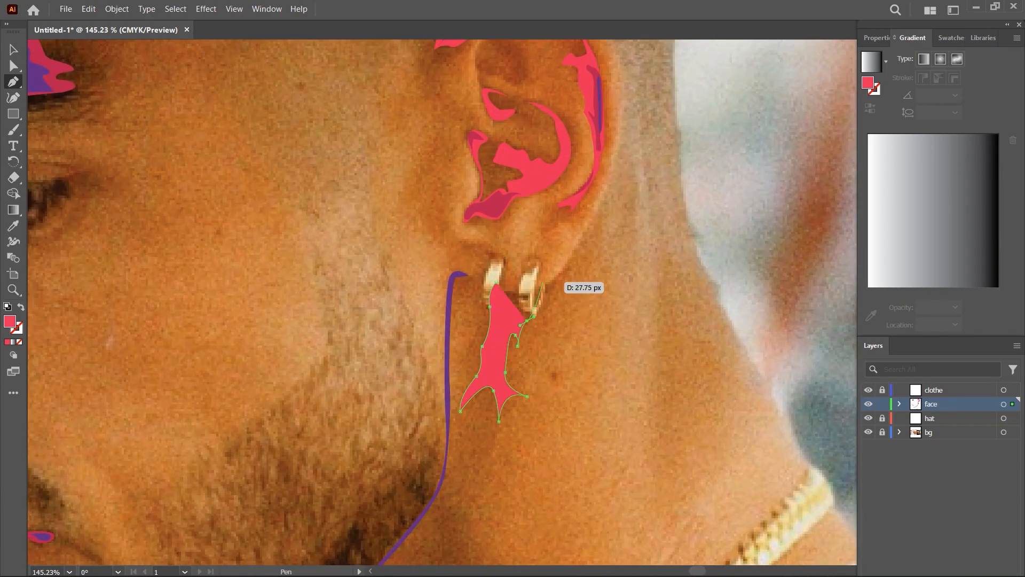
pyautogui.click(542, 285)
pyautogui.click(496, 282)
pyautogui.scroll(-4, 689, 198)
pyautogui.scroll(2, 656, 481)
pyautogui.click(519, 255)
pyautogui.moveTo(513, 296); pyautogui.dragTo(505, 317)
pyautogui.moveTo(461, 407); pyautogui.dragTo(445, 411)
pyautogui.hotkey('ctrl', 'z')
pyautogui.hotkey('ctrl', 'z')
pyautogui.hotkey('ctrl', 'z')
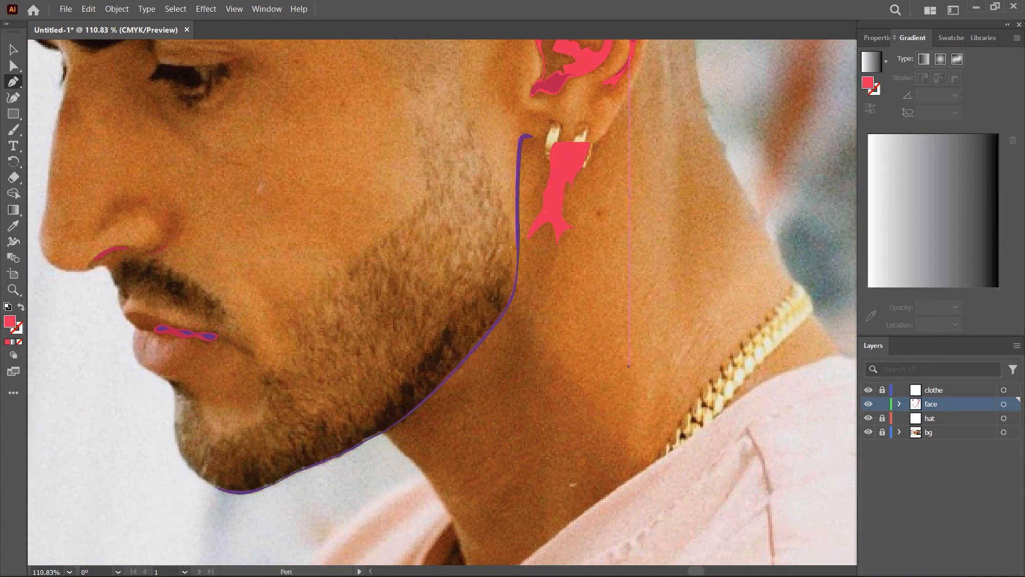
# - Start a bright red neck shadow by tracing its wavy edge from the jawline down to the shirt collar
pyautogui.scroll(-2, 629, 367)
pyautogui.scroll(2, 611, 397)
pyautogui.click(531, 274)
pyautogui.moveTo(480, 360); pyautogui.dragTo(470, 369)
pyautogui.moveTo(474, 402); pyautogui.dragTo(465, 408)
pyautogui.scroll(4, 419, 459)
pyautogui.moveTo(437, 440)
pyautogui.mouseDown()
pyautogui.moveTo(436, 455)
pyautogui.moveTo(499, 508)
pyautogui.mouseUp()
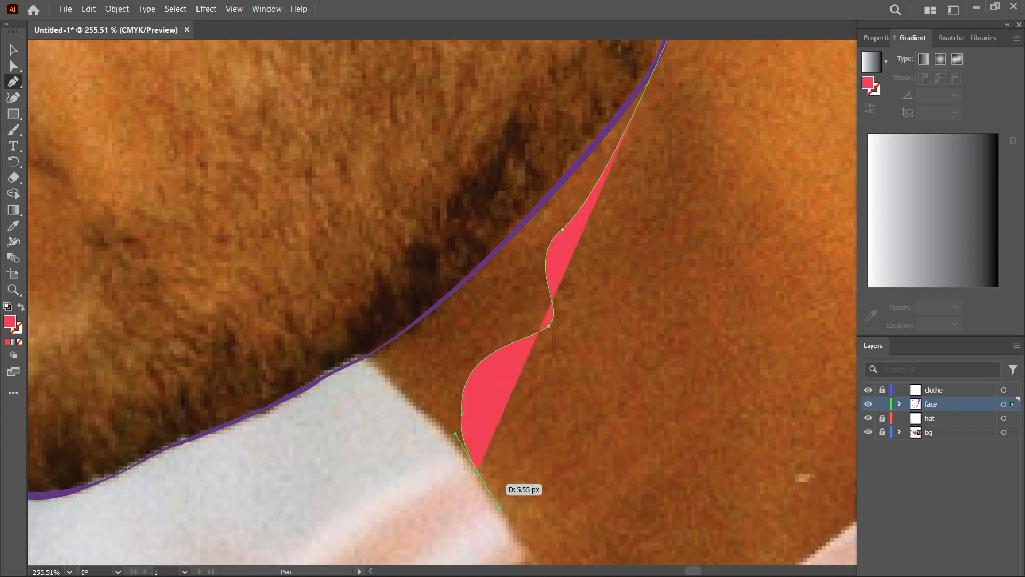
# - Extend the bright red neck shadow along the shirt collar up to the corner where the collar meets the jawline
pyautogui.click(363, 361)
pyautogui.scroll(3, 550, 197)
pyautogui.scroll(6, 238, 452)
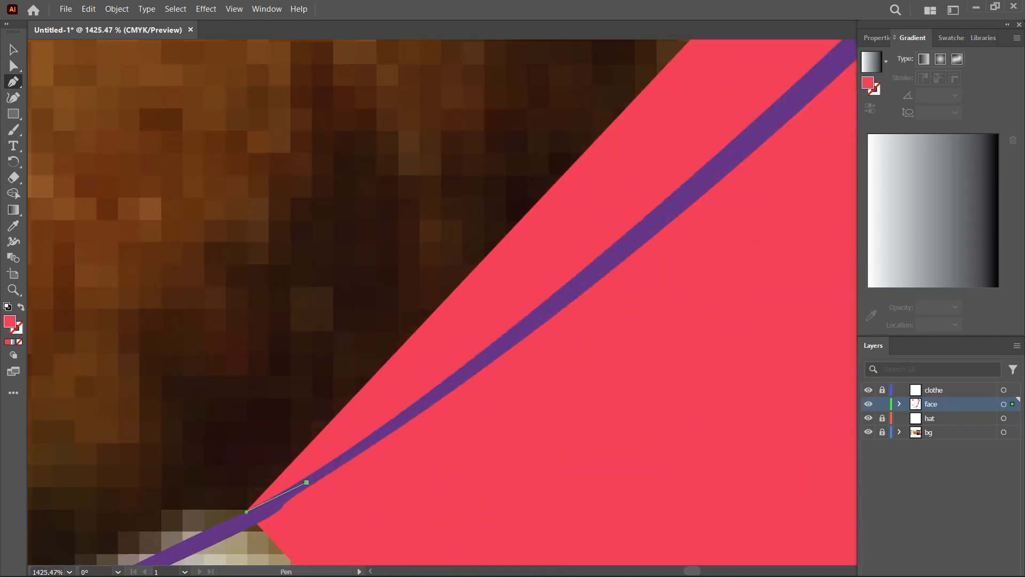
pyautogui.scroll(-3, 324, 539)
pyautogui.scroll(4, 324, 540)
pyautogui.moveTo(271, 392); pyautogui.dragTo(299, 373)
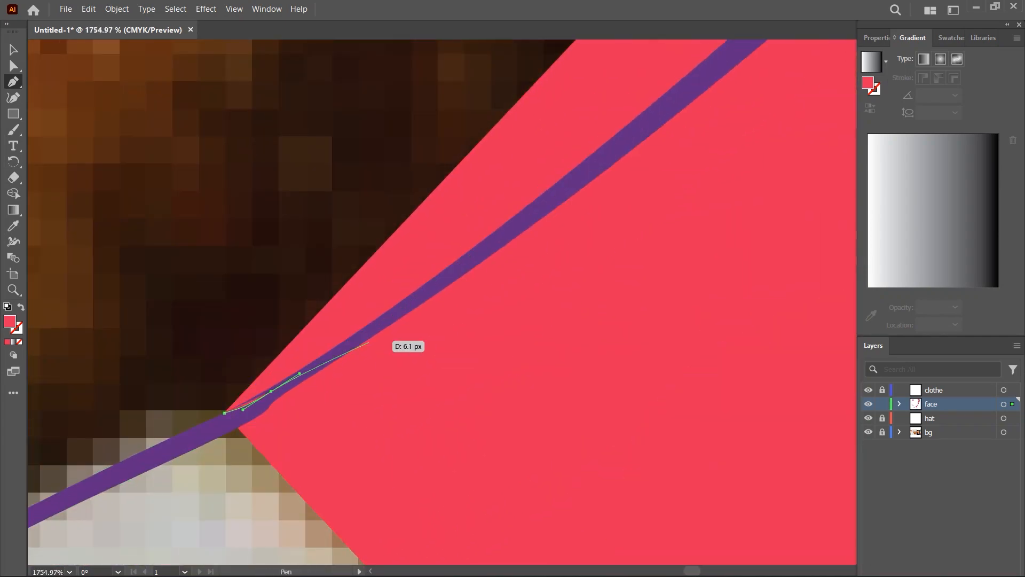
pyautogui.hotkey('ctrl', 'z')
pyautogui.scroll(-8, 622, 267)
pyautogui.scroll(7, 758, 107)
pyautogui.click(539, 134)
pyautogui.hotkey('ctrl', 'z')
pyautogui.scroll(-6, 534, 186)
pyautogui.scroll(4, 257, 401)
pyautogui.moveTo(517, 315); pyautogui.dragTo(515, 440)
pyautogui.hotkey('ctrl', 'z')
pyautogui.hotkey('ctrl', 'z')
pyautogui.scroll(-5, 169, 484)
pyautogui.scroll(7, 470, 73)
# - Trace the neck shadow's jaw-side edge along the purple jawline stroke and close the shape at the collar
pyautogui.click(708, 149)
pyautogui.moveTo(668, 232); pyautogui.dragTo(650, 270)
pyautogui.click(573, 379)
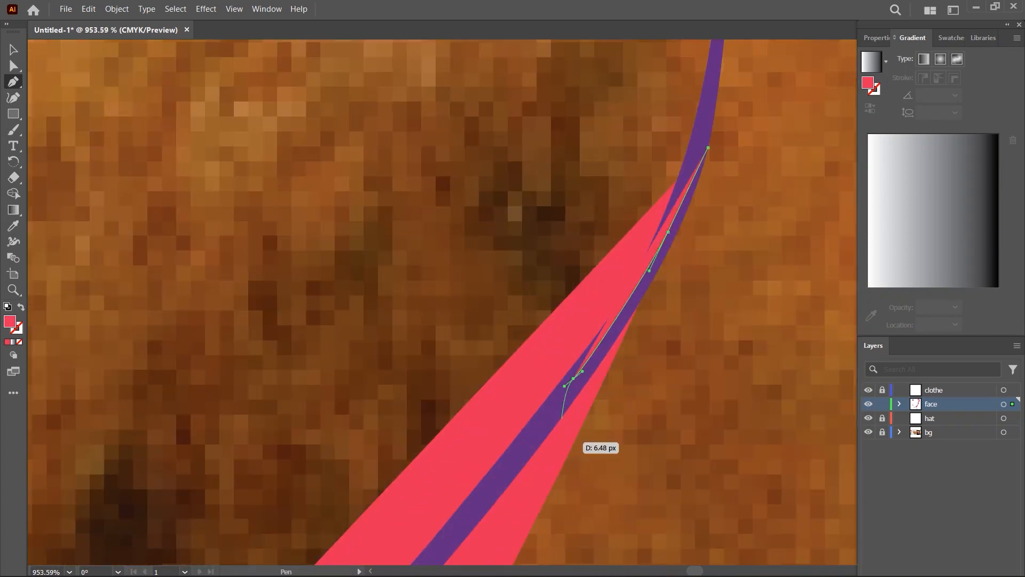
pyautogui.click(477, 501)
pyautogui.moveTo(477, 501); pyautogui.dragTo(663, 180)
pyautogui.click(458, 295)
pyautogui.moveTo(458, 295); pyautogui.dragTo(639, 114)
pyautogui.click(304, 351)
# - Draw a jagged bright red shape around the crimson and purple forehead shadow under the hat brim and place it behind them
pyautogui.scroll(-6, 304, 379)
pyautogui.hotkey('ctrl', 'a')
pyautogui.hotkey('shift', 'm')
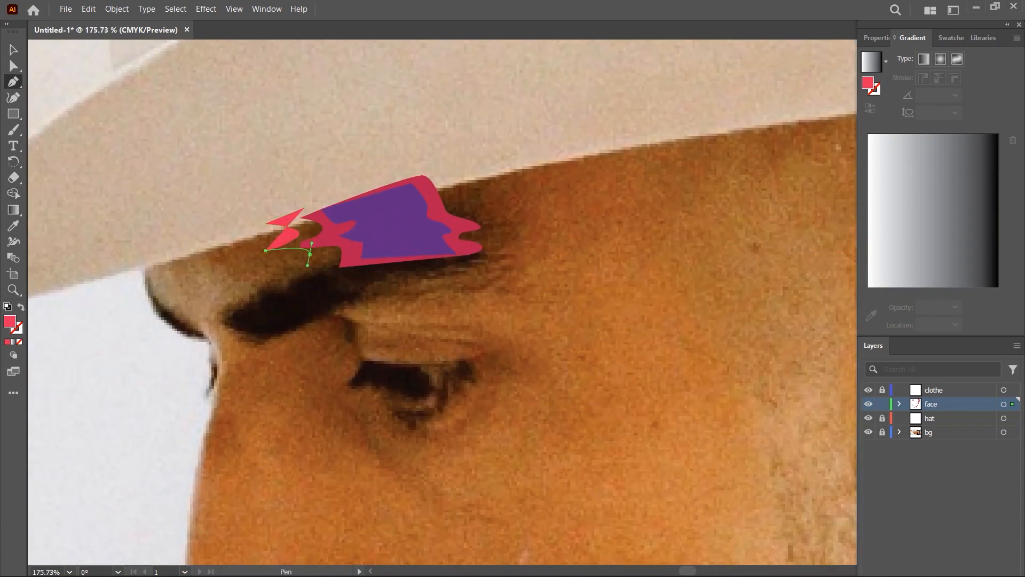
pyautogui.moveTo(522, 167); pyautogui.dragTo(524, 348)
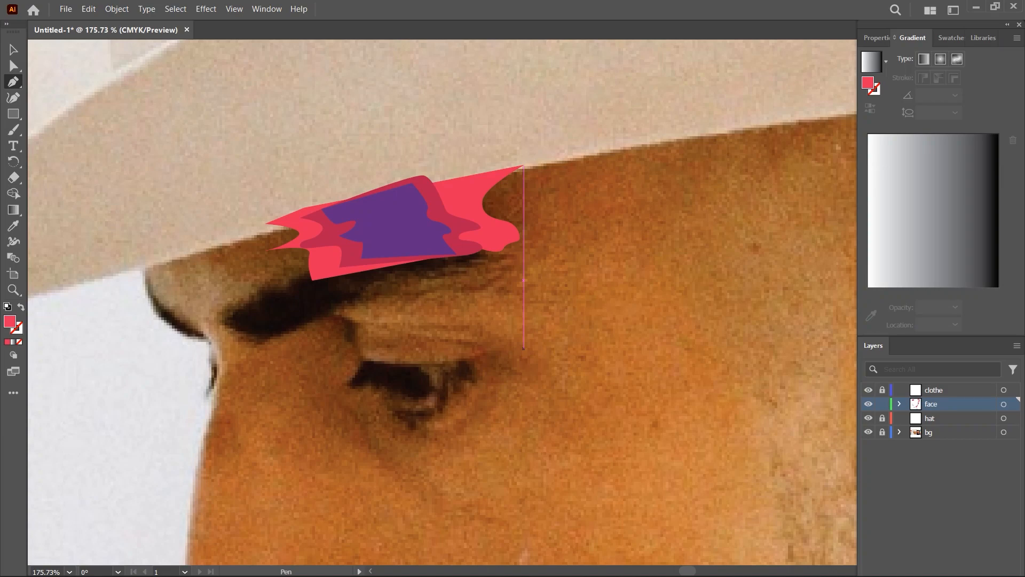
pyautogui.scroll(-10, 523, 348)
pyautogui.scroll(10, 262, 323)
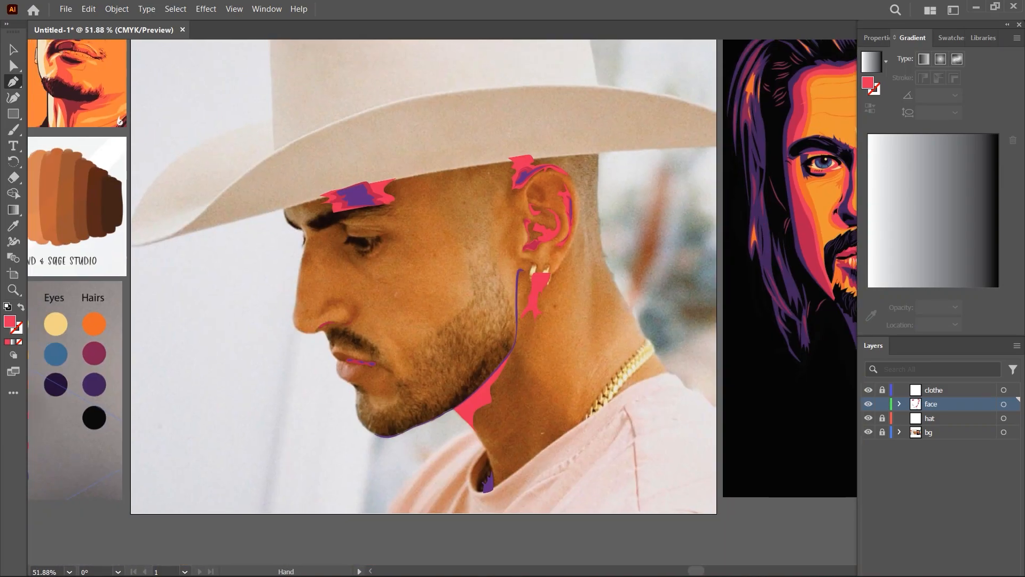
# - Draw a closed bright red shadow shape curving around the nostril wing and down to its outer crease
pyautogui.click(331, 335)
pyautogui.scroll(2, 289, 278)
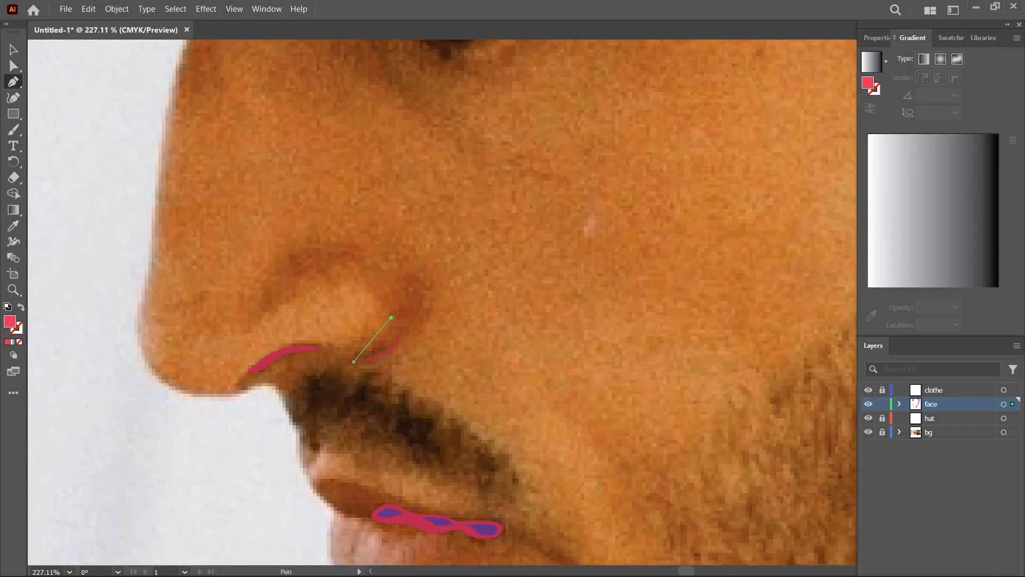
pyautogui.moveTo(330, 274); pyautogui.dragTo(381, 287)
pyautogui.moveTo(396, 311); pyautogui.dragTo(396, 308)
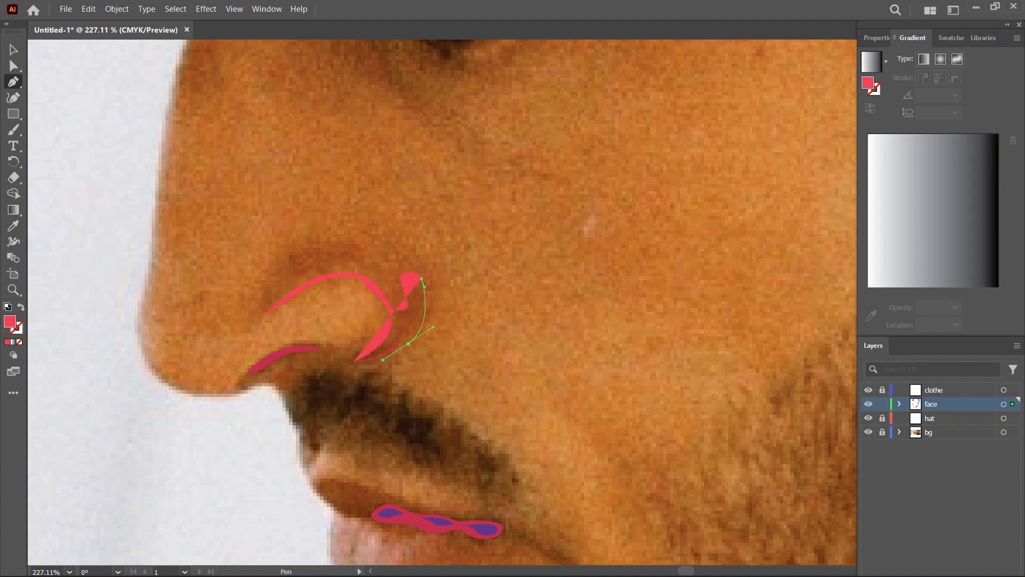
pyautogui.click(355, 362)
# - Draw bright red shadow shapes along the nostril's lower edge and around the lip line, behind the crimson ones
pyautogui.scroll(-2, 382, 339)
pyautogui.scroll(4, 319, 359)
pyautogui.click(261, 384)
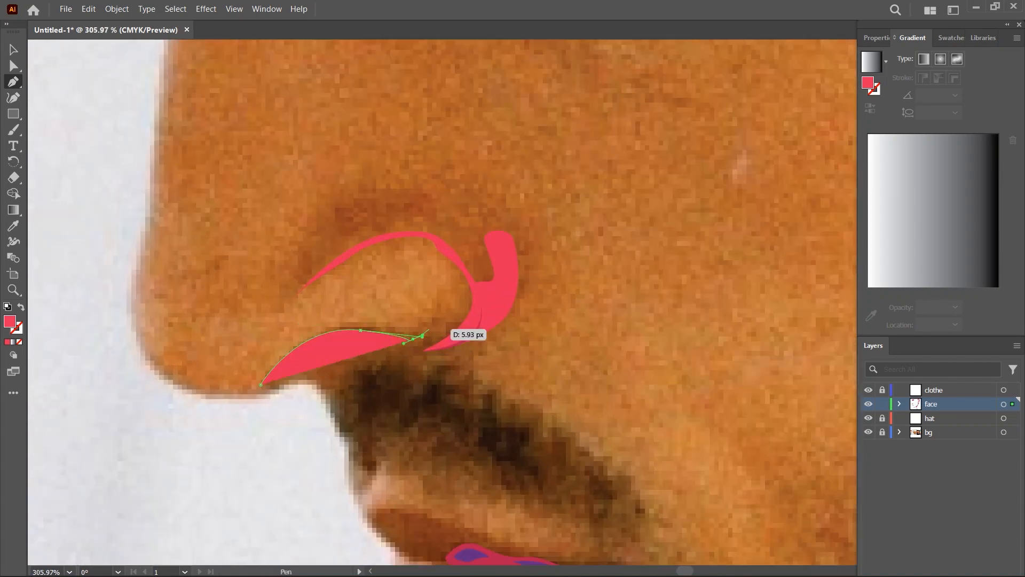
pyautogui.scroll(-6, 567, 358)
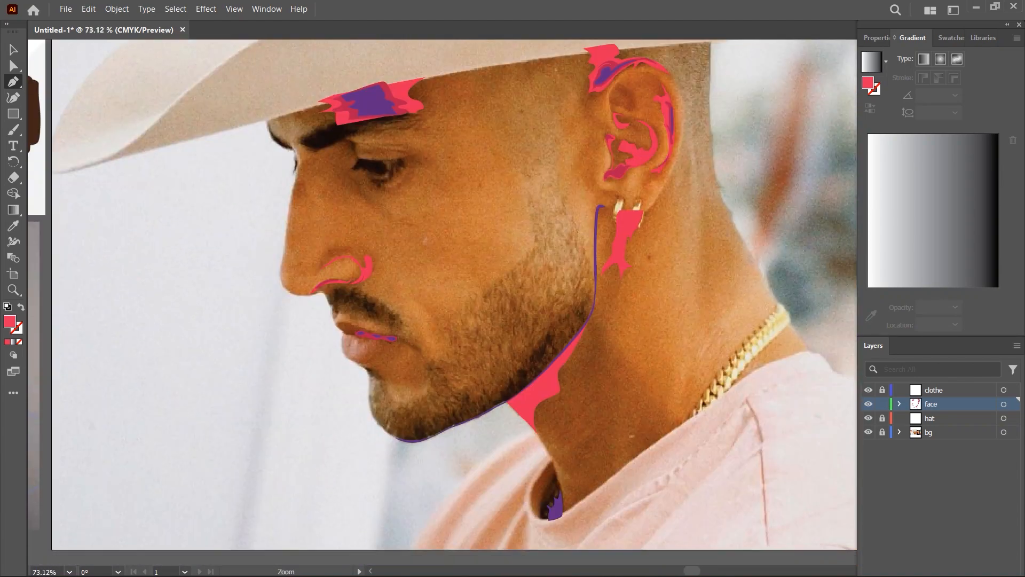
pyautogui.scroll(5, 367, 332)
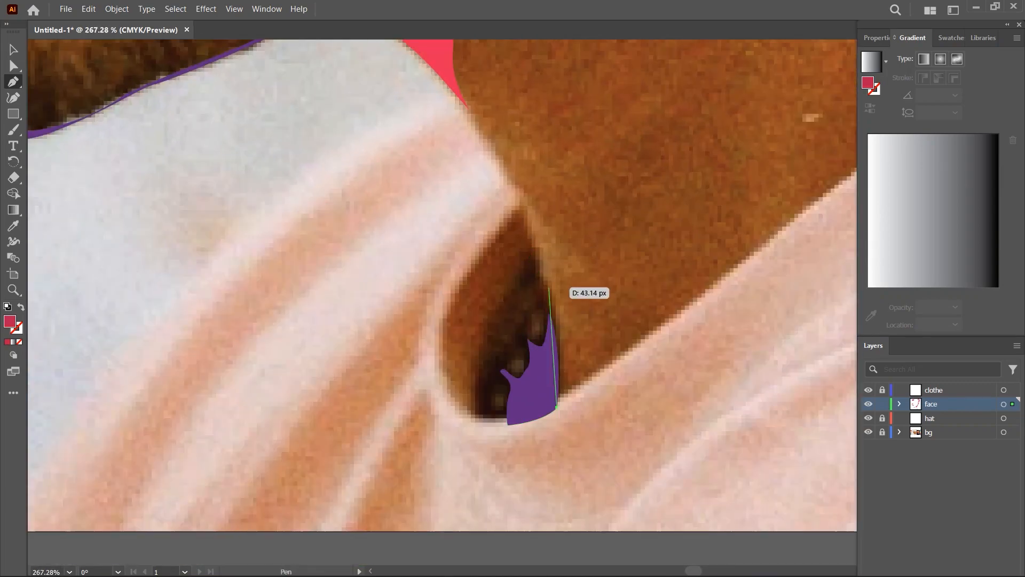
# - Draw a crimson shape with a pointed top in the shirt collar hollow and send it behind the purple shadow
pyautogui.moveTo(549, 290); pyautogui.dragTo(537, 266)
pyautogui.click(534, 248)
pyautogui.moveTo(512, 292); pyautogui.dragTo(480, 368)
pyautogui.click(475, 422)
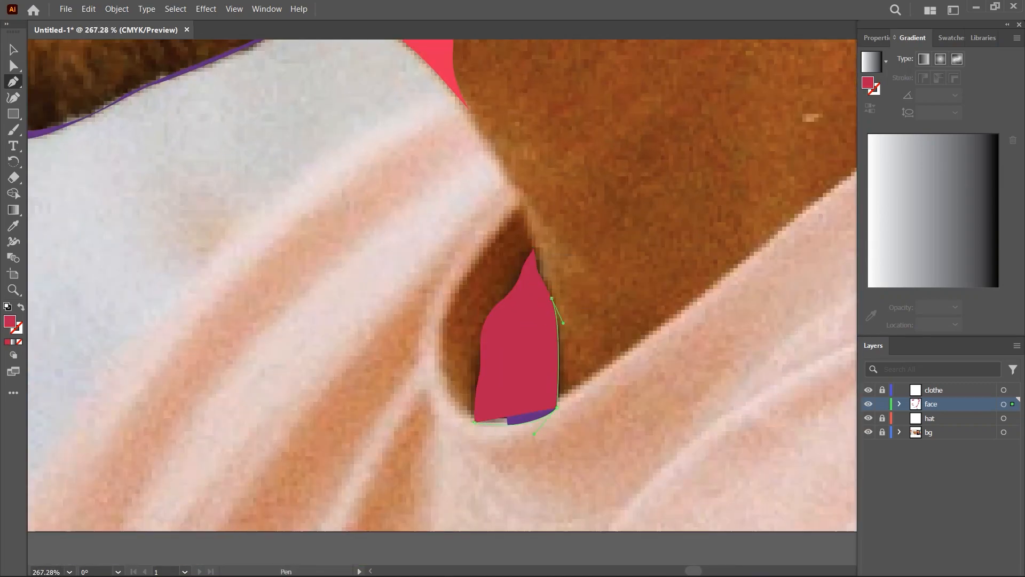
pyautogui.click(557, 408)
pyautogui.hotkey('ctrl', '[')
pyautogui.hotkey('ctrl', 'shift', 'a')
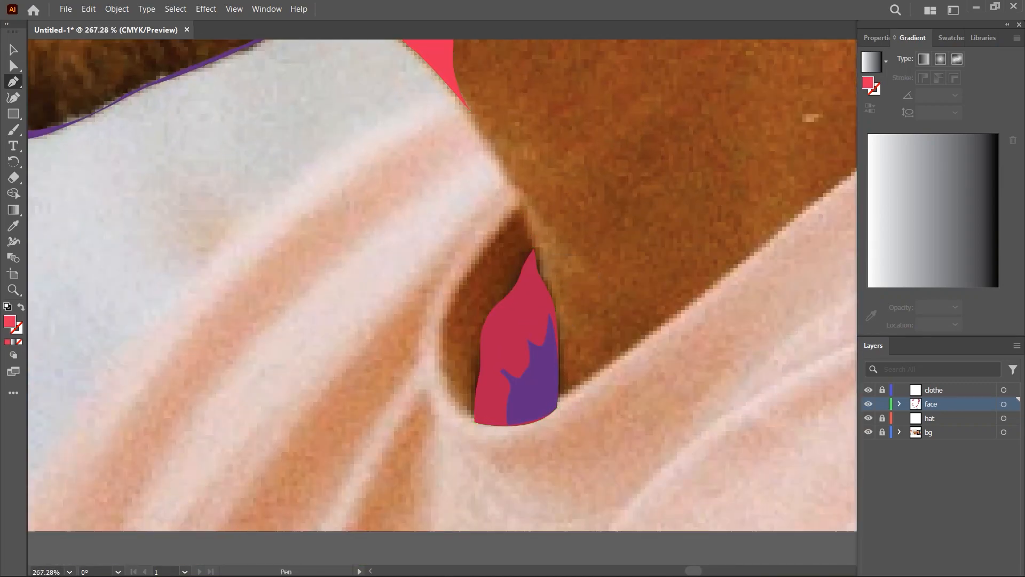
# - Draw a larger bright red shape filling the collar hollow and send it back two levels behind the crimson and purple shapes
pyautogui.moveTo(465, 388); pyautogui.dragTo(465, 378)
pyautogui.moveTo(500, 269); pyautogui.dragTo(517, 253)
pyautogui.click(501, 229)
pyautogui.click(522, 203)
pyautogui.click(534, 249)
pyautogui.moveTo(526, 290); pyautogui.dragTo(528, 308)
pyautogui.click(475, 422)
pyautogui.hotkey('ctrl', '[')
pyautogui.hotkey('ctrl', '[')
pyautogui.hotkey('ctrl', 'shift', 'a')
# - Sample the orange Body swatch as the fill and start an orange shadow with a jagged edge below the hat brim at the temple
pyautogui.moveTo(461, 375); pyautogui.dragTo(369, 375)
pyautogui.moveTo(427, 160); pyautogui.dragTo(470, 160)
pyautogui.moveTo(517, 300); pyautogui.dragTo(460, 299)
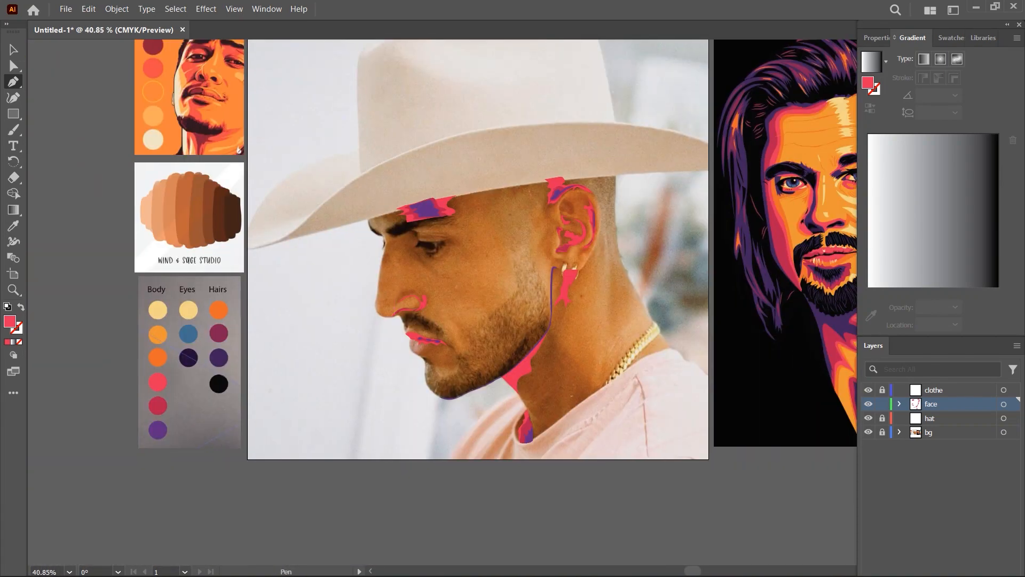
pyautogui.press('i')
pyautogui.click(158, 358)
pyautogui.press('p')
pyautogui.moveTo(586, 190); pyautogui.dragTo(662, 190)
pyautogui.moveTo(516, 241); pyautogui.dragTo(464, 259)
pyautogui.click(326, 235)
pyautogui.click(349, 284)
pyautogui.moveTo(368, 262); pyautogui.dragTo(423, 299)
pyautogui.moveTo(432, 310); pyautogui.dragTo(429, 315)
# - Continue the orange temple shadow with a wavy outline down the cheek in front of the ear and back up
pyautogui.moveTo(415, 331); pyautogui.dragTo(414, 340)
pyautogui.moveTo(403, 334); pyautogui.dragTo(410, 356)
pyautogui.moveTo(427, 341); pyautogui.dragTo(431, 335)
pyautogui.moveTo(441, 331); pyautogui.dragTo(436, 360)
pyautogui.moveTo(480, 447); pyautogui.dragTo(479, 443)
pyautogui.moveTo(465, 437); pyautogui.dragTo(458, 435)
pyautogui.moveTo(452, 417); pyautogui.dragTo(453, 411)
pyautogui.moveTo(459, 393); pyautogui.dragTo(458, 375)
pyautogui.moveTo(454, 362); pyautogui.dragTo(474, 348)
pyautogui.click(458, 314)
# - Trace the orange shadow along the ear's upper rim and back to the hat brim, close it, and send it to the back
pyautogui.moveTo(445, 273); pyautogui.dragTo(495, 273)
pyautogui.moveTo(559, 240); pyautogui.dragTo(576, 238)
pyautogui.moveTo(609, 235); pyautogui.dragTo(622, 217)
pyautogui.click(695, 263)
pyautogui.moveTo(500, 224); pyautogui.dragTo(437, 253)
pyautogui.click(453, 163)
pyautogui.click(195, 194)
pyautogui.scroll(-3, 363, 178)
pyautogui.hotkey('ctrl', 'shift', '[')
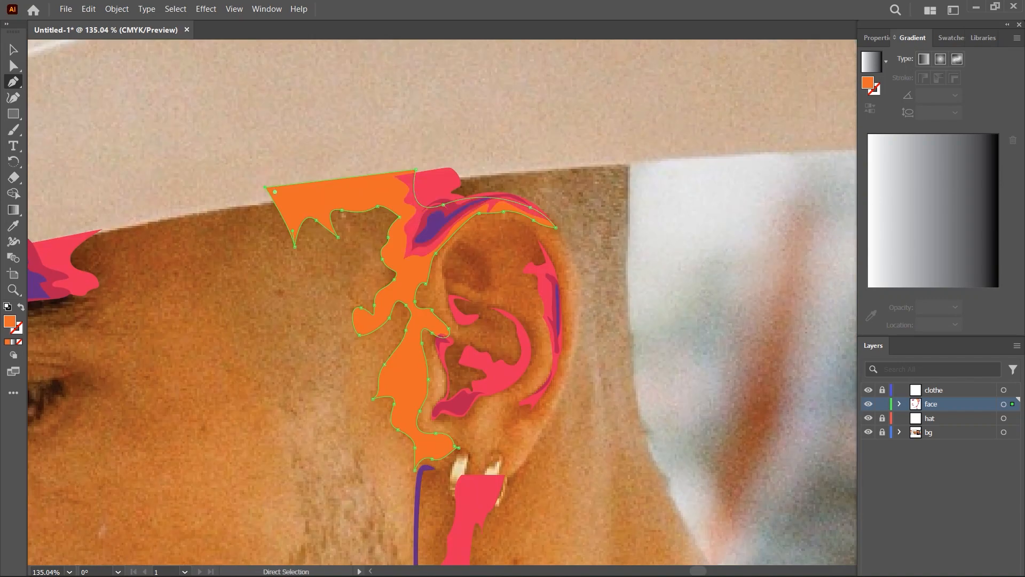
# - Trace an orange shape's outer edge up the ear's outer rim from the lobe, and swap its fill and stroke
pyautogui.hotkey('ctrl', 'shift', 'a')
pyautogui.scroll(2, 559, 329)
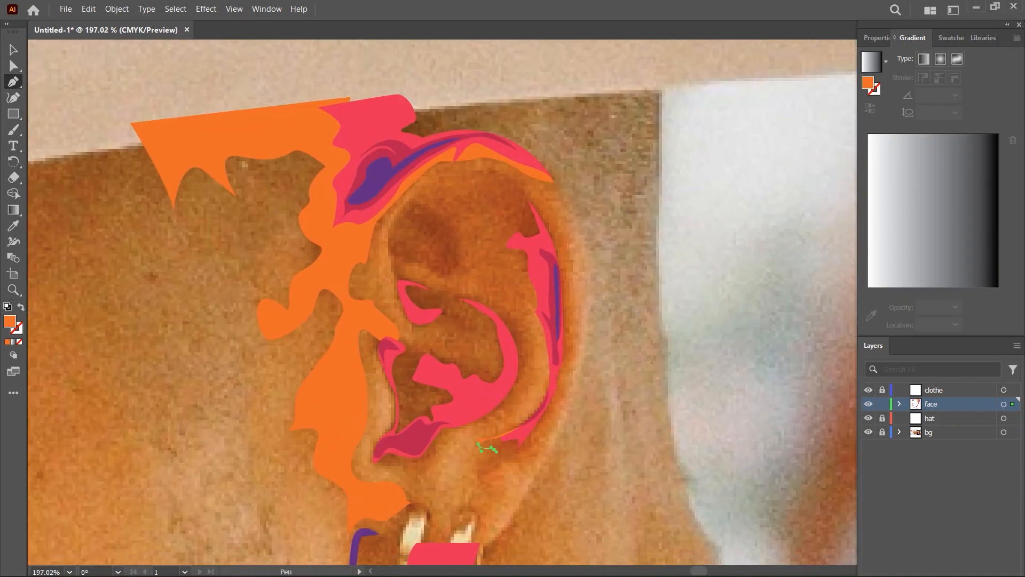
pyautogui.moveTo(573, 344); pyautogui.dragTo(572, 334)
pyautogui.click(576, 313)
pyautogui.moveTo(570, 270); pyautogui.dragTo(570, 263)
pyautogui.moveTo(557, 221); pyautogui.dragTo(551, 210)
pyautogui.moveTo(532, 185); pyautogui.dragTo(521, 180)
pyautogui.moveTo(488, 169)
pyautogui.mouseDown()
pyautogui.moveTo(479, 170)
pyautogui.moveTo(482, 198)
pyautogui.mouseUp()
pyautogui.click(21, 307)
# - Continue the ear outline inward across the middle of the ear and around its upper hollow
pyautogui.moveTo(452, 288); pyautogui.dragTo(447, 284)
pyautogui.click(442, 281)
pyautogui.moveTo(437, 289); pyautogui.dragTo(430, 287)
pyautogui.moveTo(413, 278); pyautogui.dragTo(409, 263)
pyautogui.moveTo(421, 267); pyautogui.dragTo(427, 269)
pyautogui.moveTo(446, 275); pyautogui.dragTo(456, 273)
pyautogui.moveTo(462, 257); pyautogui.dragTo(457, 248)
# - Trace the ear's inner folds back to the lower rim, close the shape, restore its orange fill, and send it back three levels
pyautogui.moveTo(400, 290); pyautogui.dragTo(404, 297)
pyautogui.moveTo(424, 314); pyautogui.dragTo(431, 314)
pyautogui.moveTo(449, 322); pyautogui.dragTo(455, 327)
pyautogui.moveTo(473, 334); pyautogui.dragTo(484, 322)
pyautogui.moveTo(493, 339); pyautogui.dragTo(496, 345)
pyautogui.moveTo(509, 363); pyautogui.dragTo(511, 369)
pyautogui.moveTo(465, 425); pyautogui.dragTo(425, 437)
pyautogui.moveTo(529, 366); pyautogui.dragTo(532, 356)
pyautogui.moveTo(529, 334); pyautogui.dragTo(527, 329)
pyautogui.moveTo(518, 328); pyautogui.dragTo(523, 326)
pyautogui.moveTo(527, 316); pyautogui.dragTo(532, 306)
pyautogui.click(519, 427)
pyautogui.hotkey('shift', 'x')
pyautogui.hotkey('ctrl', '[')
pyautogui.hotkey('ctrl', '[')
pyautogui.hotkey('ctrl', '[')
pyautogui.hotkey('ctrl', '[')
pyautogui.hotkey('ctrl', '[')
pyautogui.hotkey('ctrl', '[')
# - Draw a closed orange shape over the lower inner ear and toward the lobe, and send it back three levels
pyautogui.moveTo(491, 375); pyautogui.dragTo(496, 375)
pyautogui.moveTo(415, 341); pyautogui.dragTo(409, 339)
pyautogui.moveTo(373, 340); pyautogui.dragTo(373, 349)
pyautogui.moveTo(391, 391); pyautogui.dragTo(392, 405)
pyautogui.moveTo(375, 447); pyautogui.dragTo(420, 479)
pyautogui.moveTo(424, 471); pyautogui.dragTo(427, 467)
pyautogui.moveTo(440, 454); pyautogui.dragTo(442, 445)
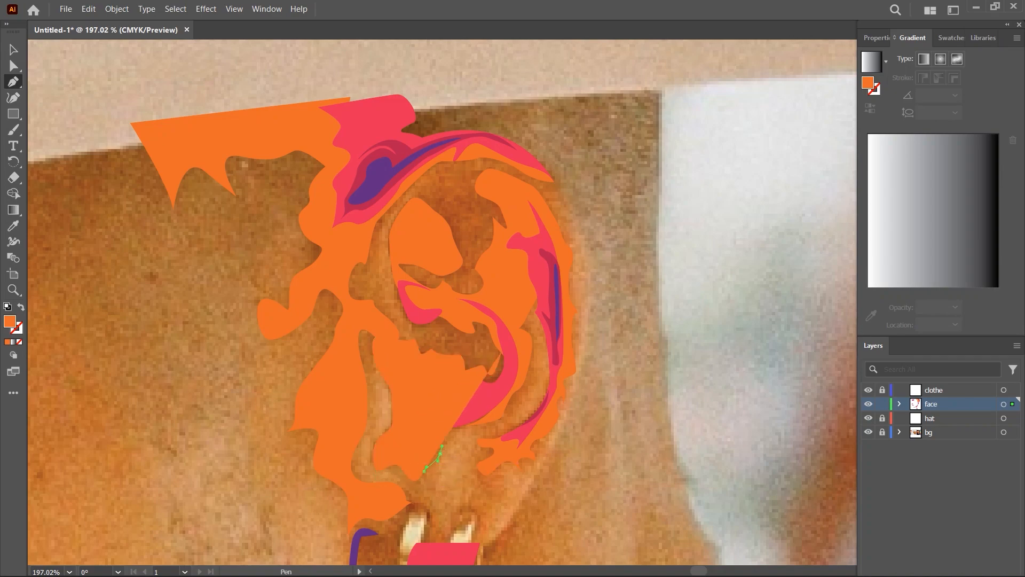
pyautogui.click(491, 375)
pyautogui.hotkey('ctrl', '[')
pyautogui.hotkey('ctrl', '[')
pyautogui.hotkey('ctrl', '[')
pyautogui.hotkey('ctrl', '[')
pyautogui.hotkey('ctrl', '[')
pyautogui.hotkey('ctrl', '[')
pyautogui.hotkey('ctrl', 'shift', 'a')
# - Draw a small orange shape around the bright red shadow between the hat brim and the ear's top, and send it back three levels
pyautogui.scroll(-3, 660, 222)
pyautogui.scroll(4, 470, 213)
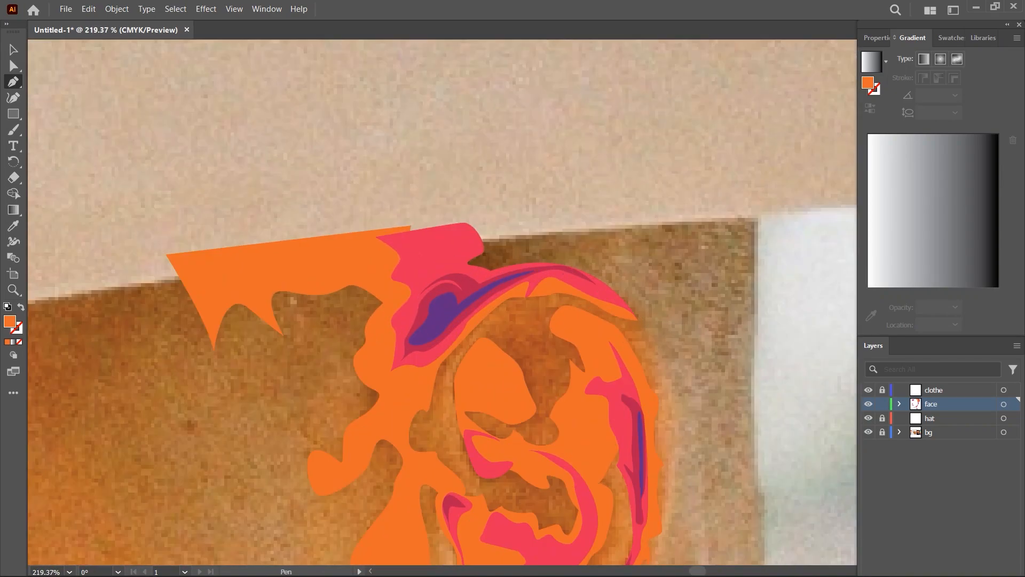
pyautogui.click(459, 223)
pyautogui.click(461, 267)
pyautogui.click(555, 269)
pyautogui.hotkey('ctrl', '[')
pyautogui.hotkey('ctrl', '[')
pyautogui.hotkey('ctrl', '[')
pyautogui.hotkey('ctrl', '[')
pyautogui.hotkey('ctrl', 'shift', 'a')
# - Start an orange neck shape beneath the earring and trace its edge down along the purple jawline to the red neck shadow
pyautogui.scroll(-4, 546, 198)
pyautogui.scroll(3, 531, 526)
pyautogui.click(498, 241)
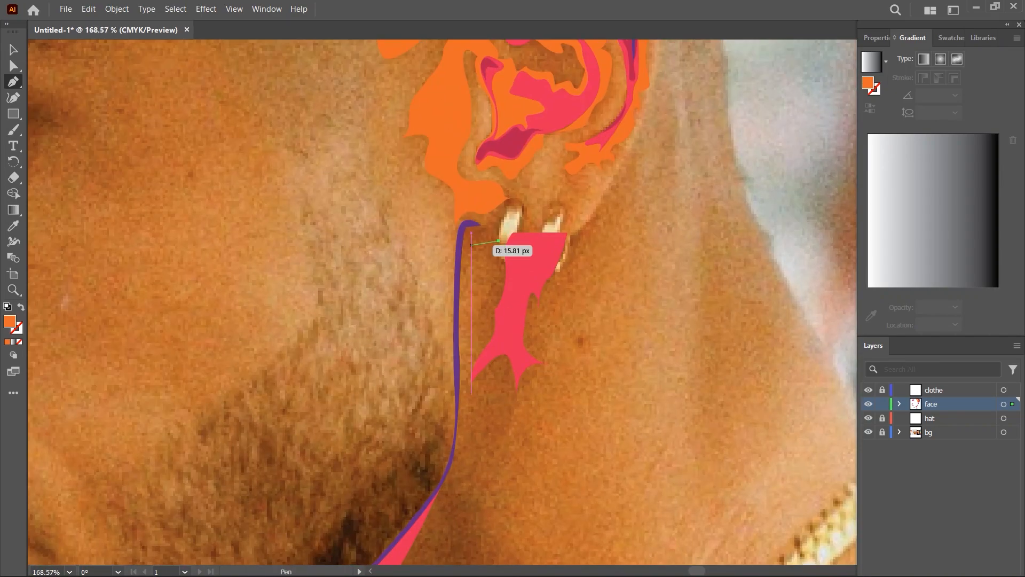
pyautogui.moveTo(466, 373); pyautogui.dragTo(467, 396)
pyautogui.scroll(-3, 558, 256)
pyautogui.scroll(4, 472, 425)
pyautogui.click(463, 425)
pyautogui.scroll(1, 439, 422)
pyautogui.click(432, 424)
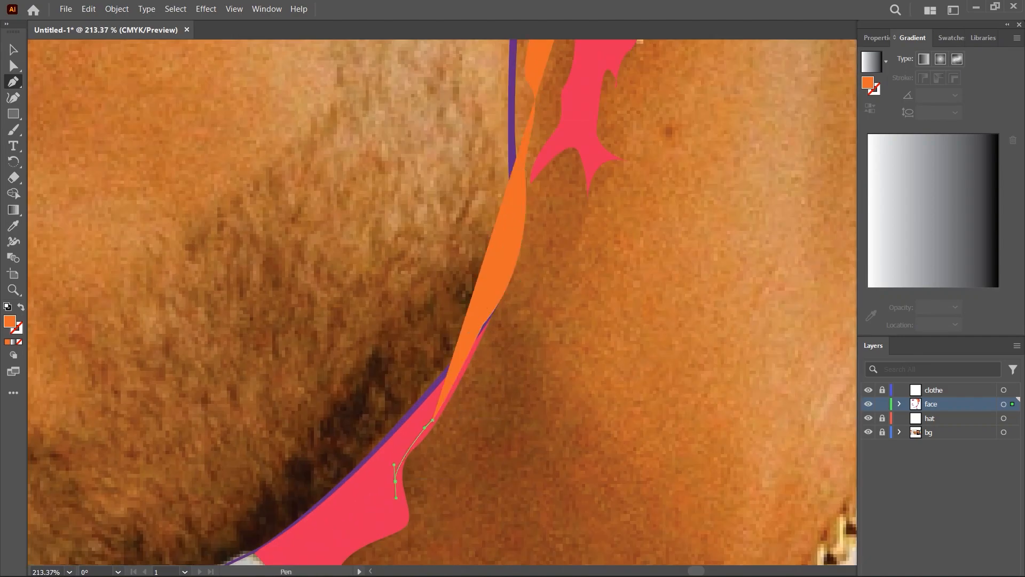
# - Continue the neck outline along the red shadow's edge and down the front of the neck with jagged points beside the collar
pyautogui.moveTo(394, 483); pyautogui.dragTo(395, 506)
pyautogui.moveTo(352, 356); pyautogui.dragTo(315, 367)
pyautogui.moveTo(330, 468); pyautogui.dragTo(361, 510)
pyautogui.scroll(-4, 350, 256)
pyautogui.scroll(3, 362, 384)
pyautogui.click(359, 377)
pyautogui.moveTo(388, 409); pyautogui.dragTo(387, 413)
pyautogui.moveTo(373, 432); pyautogui.dragTo(397, 463)
pyautogui.click(381, 470)
pyautogui.click(378, 453)
pyautogui.moveTo(372, 507); pyautogui.dragTo(380, 529)
# - Extend the neck outline along the shirt collar toward the gold chain, with a pointed notch above the collar
pyautogui.scroll(-2, 508, 398)
pyautogui.click(434, 441)
pyautogui.click(419, 364)
pyautogui.moveTo(468, 409); pyautogui.dragTo(484, 405)
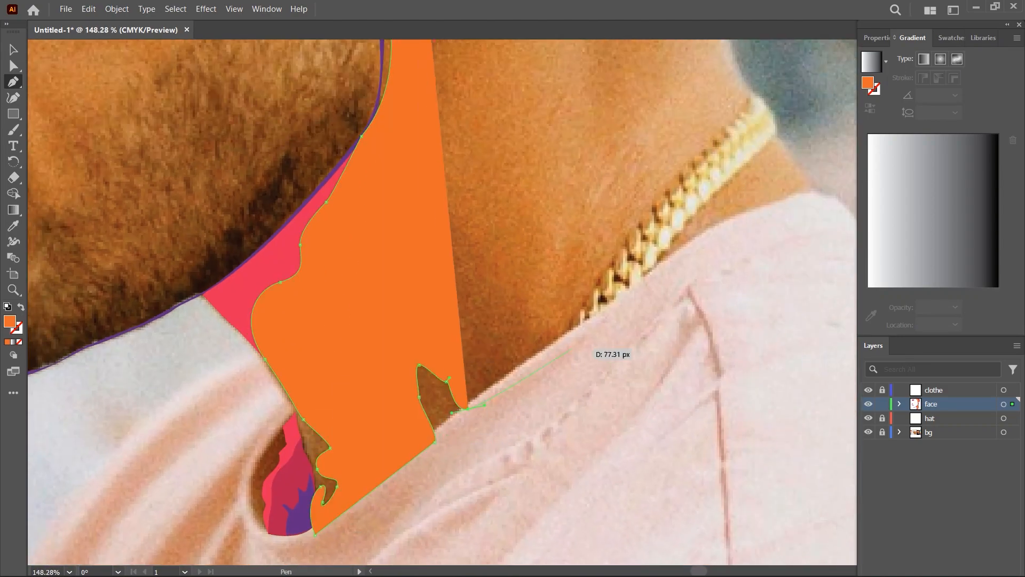
pyautogui.click(567, 339)
# - Swap the neck shape's fill and stroke, and trace its outline from the chain back up the lower neck
pyautogui.hotkey('shift', 'x')
pyautogui.scroll(5, 511, 296)
pyautogui.click(543, 307)
pyautogui.click(508, 293)
pyautogui.moveTo(473, 246); pyautogui.dragTo(508, 370)
pyautogui.click(411, 244)
pyautogui.moveTo(386, 222); pyautogui.dragTo(381, 208)
pyautogui.scroll(-4, 356, 182)
# - Trace the neck shape's spikes at mid-neck and its wavy edge up toward the earlobe
pyautogui.click(455, 342)
pyautogui.moveTo(457, 238); pyautogui.dragTo(508, 333)
pyautogui.moveTo(496, 334); pyautogui.dragTo(505, 326)
pyautogui.moveTo(510, 301); pyautogui.dragTo(511, 292)
pyautogui.moveTo(525, 274); pyautogui.dragTo(531, 262)
pyautogui.moveTo(555, 263); pyautogui.dragTo(555, 258)
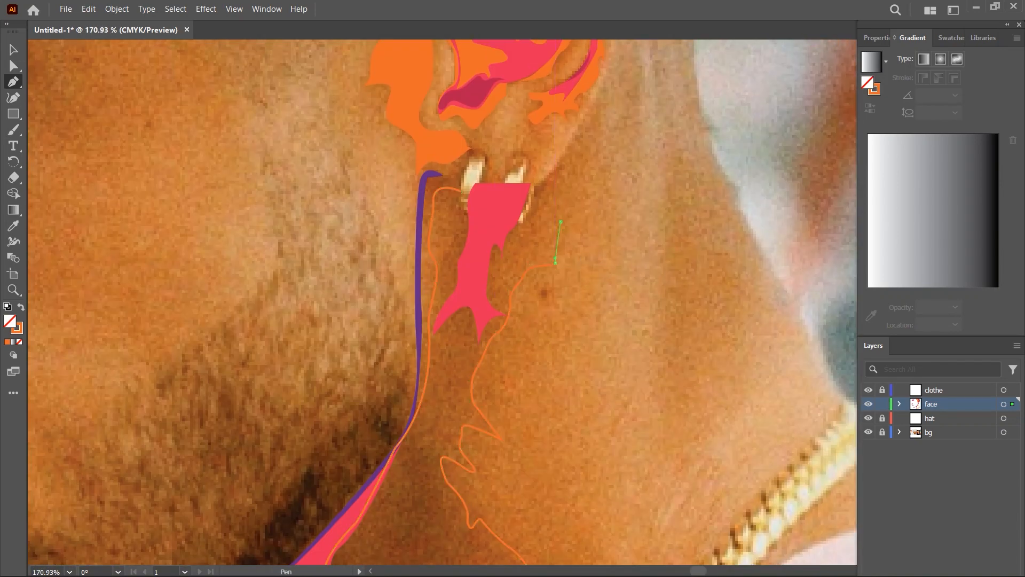
# - Close the neck outline below the earlobe, restore its orange fill, and fit the artboard in view
pyautogui.moveTo(562, 163); pyautogui.dragTo(561, 157)
pyautogui.scroll(3, 550, 176)
pyautogui.click(422, 213)
pyautogui.hotkey('shift', 'x')
pyautogui.hotkey('ctrl', '0')
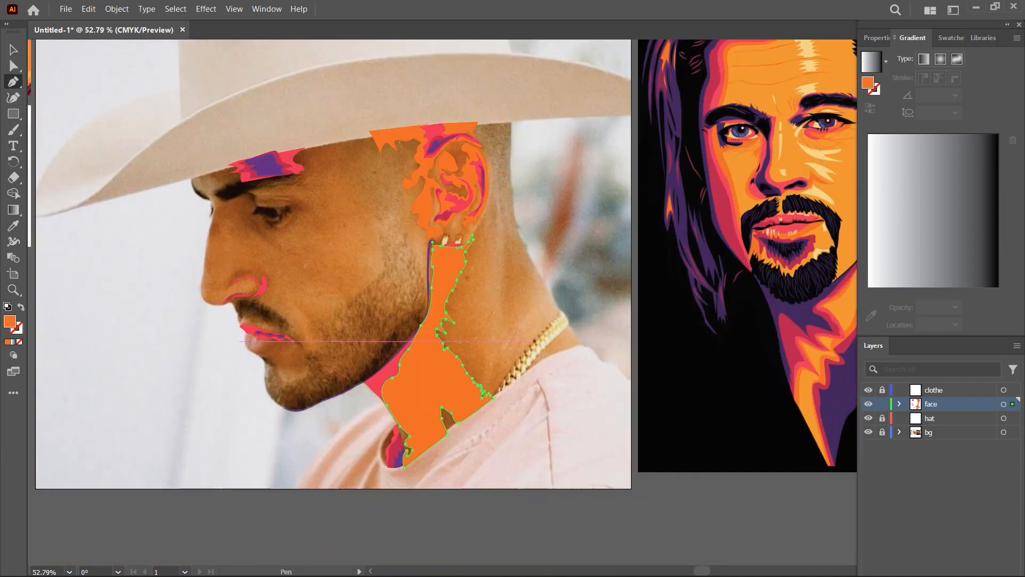
# - Start an orange forehead shape at the hat brim and trace its jagged lower edge toward the eyebrow
pyautogui.scroll(4, 410, 276)
pyautogui.moveTo(174, 229); pyautogui.dragTo(464, 473)
pyautogui.scroll(2, 465, 474)
pyautogui.click(682, 182)
pyautogui.moveTo(658, 249); pyautogui.dragTo(655, 258)
pyautogui.click(615, 296)
pyautogui.moveTo(564, 287); pyautogui.dragTo(564, 294)
# - Continue the forehead shape above the eyebrow to the front, close it along the hat brim, send it to the back, and deselect it
pyautogui.moveTo(512, 304); pyautogui.dragTo(444, 302)
pyautogui.moveTo(385, 306); pyautogui.dragTo(370, 312)
pyautogui.moveTo(337, 306); pyautogui.dragTo(273, 264)
pyautogui.click(314, 309)
pyautogui.click(284, 304)
pyautogui.moveTo(682, 183); pyautogui.dragTo(755, 193)
pyautogui.hotkey('ctrl', 'shift', '[')
pyautogui.hotkey('ctrl', 'shift', 'a')
# - Start an orange shape at the bridge of the nose and trace it down the profile to its first jagged tip
pyautogui.scroll(-2, 374, 320)
pyautogui.scroll(2, 341, 331)
pyautogui.click(315, 264)
pyautogui.moveTo(312, 301); pyautogui.dragTo(308, 308)
pyautogui.moveTo(291, 377)
pyautogui.mouseDown()
pyautogui.moveTo(291, 397)
pyautogui.moveTo(304, 377)
pyautogui.mouseUp()
pyautogui.click(308, 388)
pyautogui.moveTo(314, 363); pyautogui.dragTo(320, 364)
pyautogui.click(320, 380)
pyautogui.moveTo(333, 349); pyautogui.dragTo(338, 371)
pyautogui.hotkey('ctrl', 'z')
pyautogui.hotkey('ctrl', 'z')
pyautogui.hotkey('ctrl', 'z')
pyautogui.hotkey('ctrl', 'z')
# - Trace the nose bridge shape's jagged lower edge and inner notch toward the area below the inner eye corner
pyautogui.click(320, 384)
pyautogui.moveTo(336, 350); pyautogui.dragTo(436, 367)
pyautogui.click(370, 345)
pyautogui.scroll(-1, 526, 372)
pyautogui.click(462, 366)
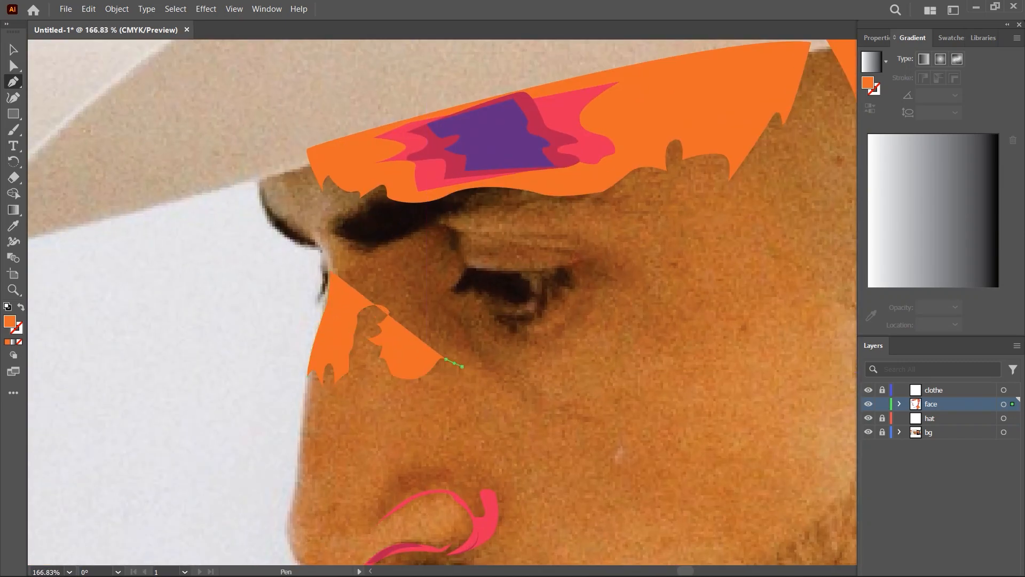
# - Add a pointed tip and a narrow hollow to the nose bridge shape below the inner eye corner
pyautogui.click(481, 359)
pyautogui.click(469, 339)
pyautogui.moveTo(453, 318); pyautogui.dragTo(414, 290)
pyautogui.click(467, 345)
pyautogui.click(448, 346)
pyautogui.click(427, 318)
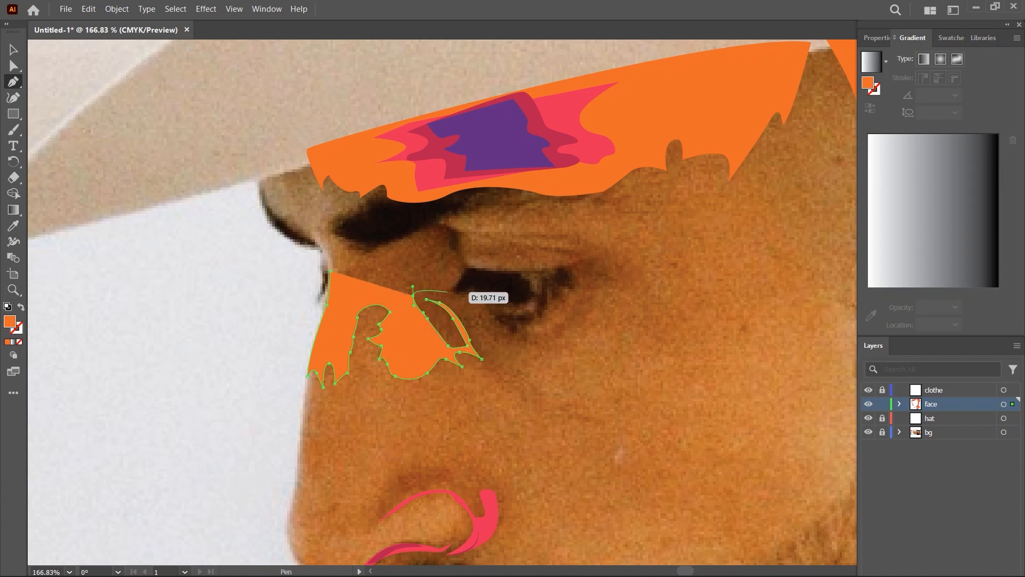
# - Trace the nose bridge shape around the inner eye corner and up beneath the eyebrow, and close it at the profile
pyautogui.click(447, 293)
pyautogui.click(462, 268)
pyautogui.click(421, 217)
pyautogui.moveTo(453, 256); pyautogui.dragTo(397, 280)
pyautogui.click(446, 281)
pyautogui.moveTo(377, 230); pyautogui.dragTo(362, 231)
pyautogui.moveTo(330, 270); pyautogui.dragTo(320, 268)
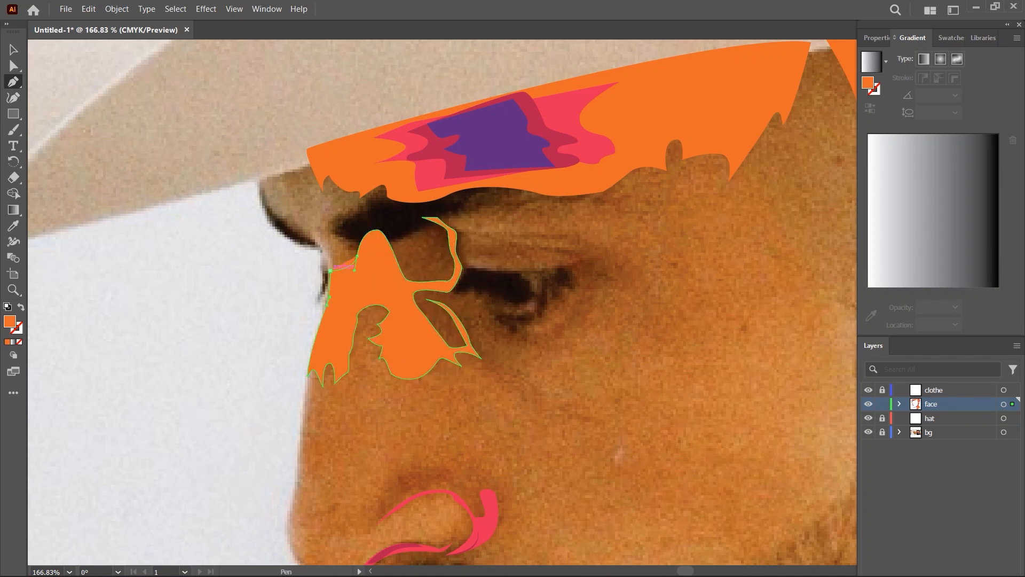
# - Draw a closed, curved orange shape beneath and beside the outer corner of the eye
pyautogui.scroll(-1, 488, 299)
pyautogui.click(560, 303)
pyautogui.click(566, 370)
pyautogui.moveTo(576, 384); pyautogui.dragTo(568, 387)
pyautogui.moveTo(514, 367); pyautogui.dragTo(476, 341)
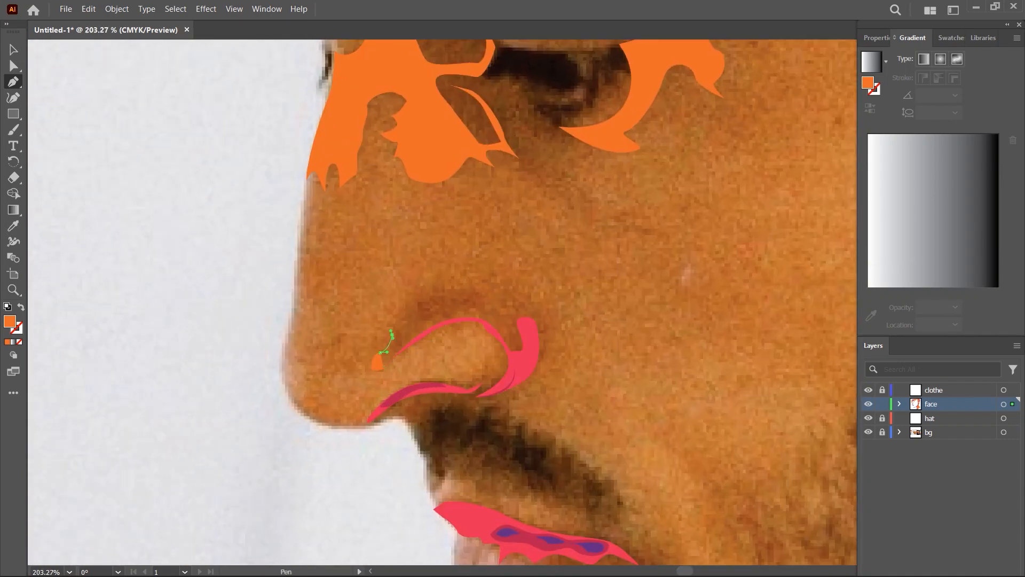
# - Draw a closed orange shape with a spiky upper edge around the nostril wing, and send it to the back
pyautogui.click(469, 281)
pyautogui.click(478, 290)
pyautogui.moveTo(497, 280); pyautogui.dragTo(507, 280)
pyautogui.moveTo(559, 344); pyautogui.dragTo(553, 379)
pyautogui.moveTo(472, 401); pyautogui.dragTo(442, 410)
pyautogui.click(433, 408)
pyautogui.moveTo(401, 416); pyautogui.dragTo(393, 417)
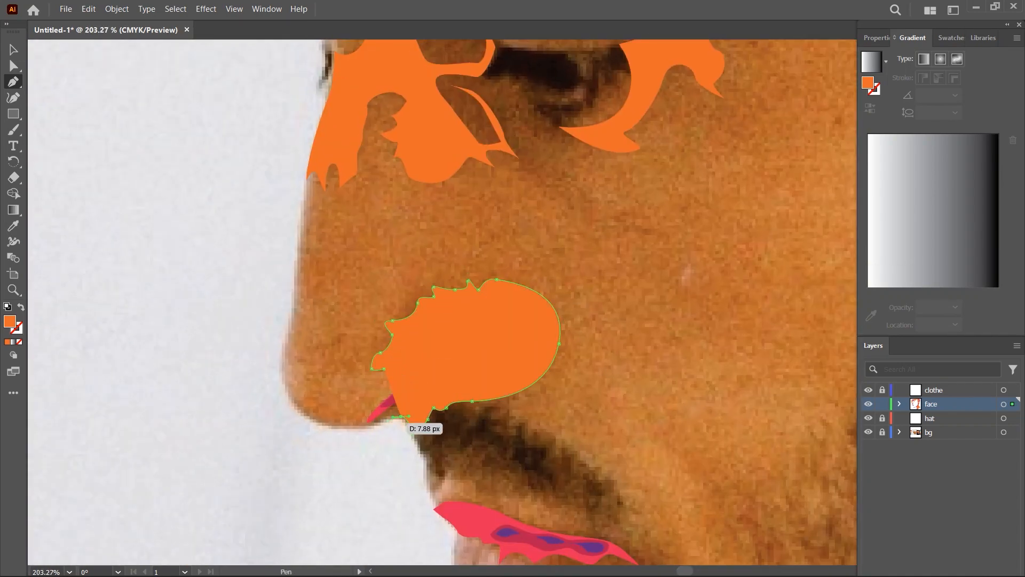
pyautogui.moveTo(384, 368); pyautogui.dragTo(338, 361)
pyautogui.hotkey('ctrl', 'shift', '[')
# - Swap the nostril shape's fill and stroke, trace its inner hollow along the wing, restore the orange fill, and send it to the back
pyautogui.scroll(2, 685, 338)
pyautogui.click(20, 306)
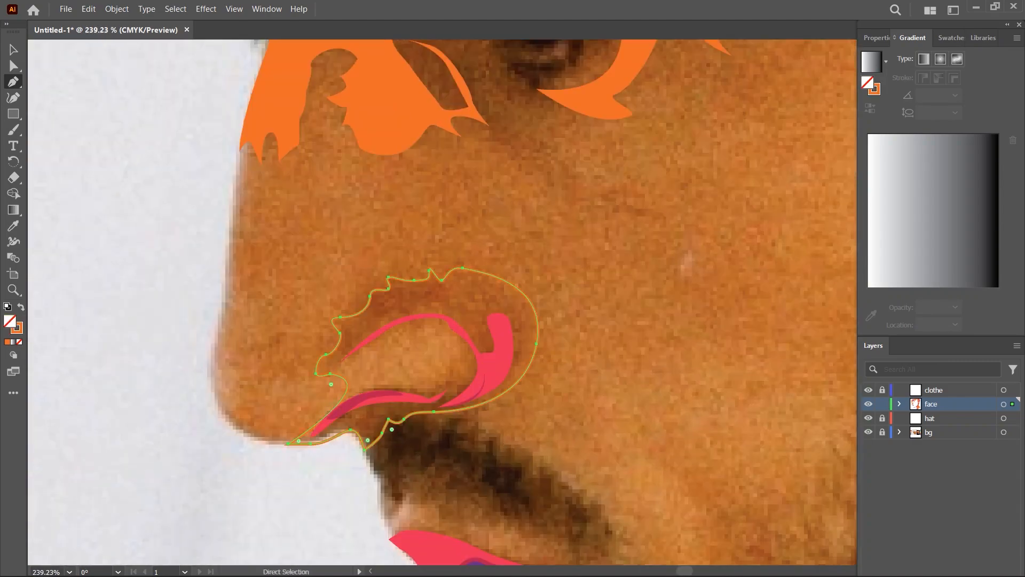
pyautogui.moveTo(452, 369); pyautogui.dragTo(457, 370)
pyautogui.moveTo(456, 354); pyautogui.dragTo(457, 350)
pyautogui.moveTo(452, 333); pyautogui.dragTo(444, 325)
pyautogui.moveTo(422, 328); pyautogui.dragTo(410, 333)
pyautogui.moveTo(369, 348); pyautogui.dragTo(308, 367)
pyautogui.hotkey('shift', 'x')
pyautogui.hotkey('ctrl', 'shift', '[')
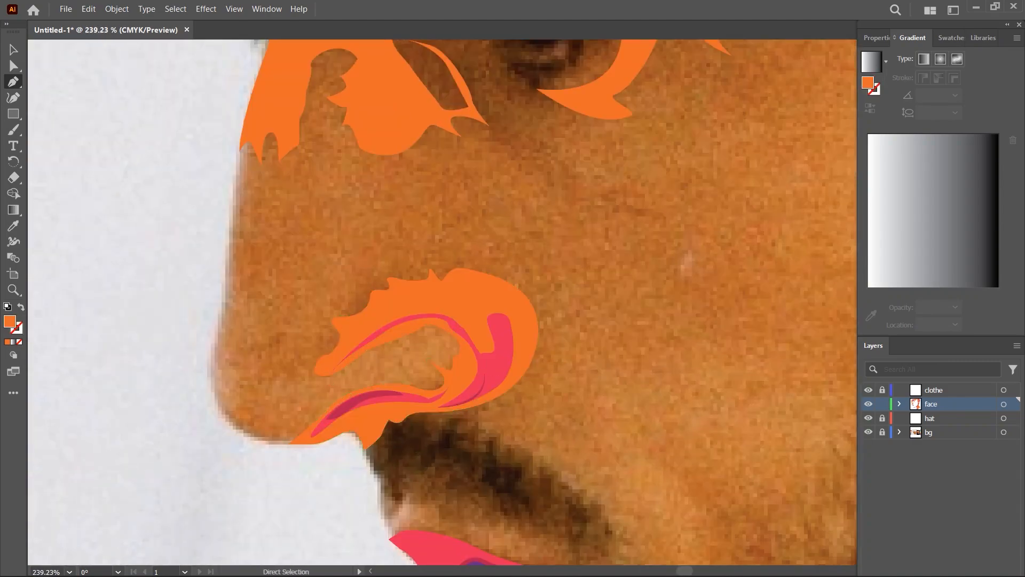
# - Start an orange lip shape at the front of the mouth and trace it under the lower lip to the mouth corner
pyautogui.scroll(4, 364, 409)
pyautogui.click(379, 408)
pyautogui.moveTo(369, 437); pyautogui.dragTo(372, 454)
pyautogui.scroll(-8, 507, 465)
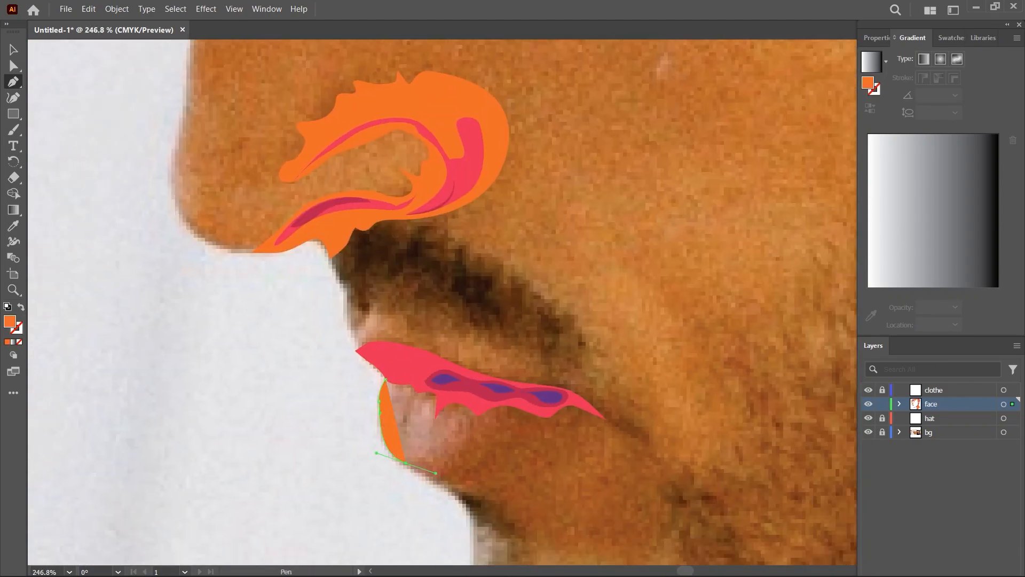
pyautogui.moveTo(465, 469); pyautogui.dragTo(487, 482)
pyautogui.moveTo(550, 462); pyautogui.dragTo(585, 442)
pyautogui.moveTo(600, 453); pyautogui.dragTo(601, 445)
# - Trace the orange lip shape from the mouth corner back along the upper lip and close it at the front
pyautogui.moveTo(568, 426); pyautogui.dragTo(563, 420)
pyautogui.moveTo(526, 419); pyautogui.dragTo(461, 402)
pyautogui.hotkey('ctrl', 'z')
pyautogui.moveTo(550, 429); pyautogui.dragTo(535, 422)
pyautogui.moveTo(468, 399); pyautogui.dragTo(437, 389)
pyautogui.click(423, 419)
pyautogui.moveTo(474, 455); pyautogui.dragTo(460, 393)
pyautogui.click(461, 455)
pyautogui.scroll(-2, 461, 455)
pyautogui.scroll(6, 468, 436)
pyautogui.scroll(-8, 355, 360)
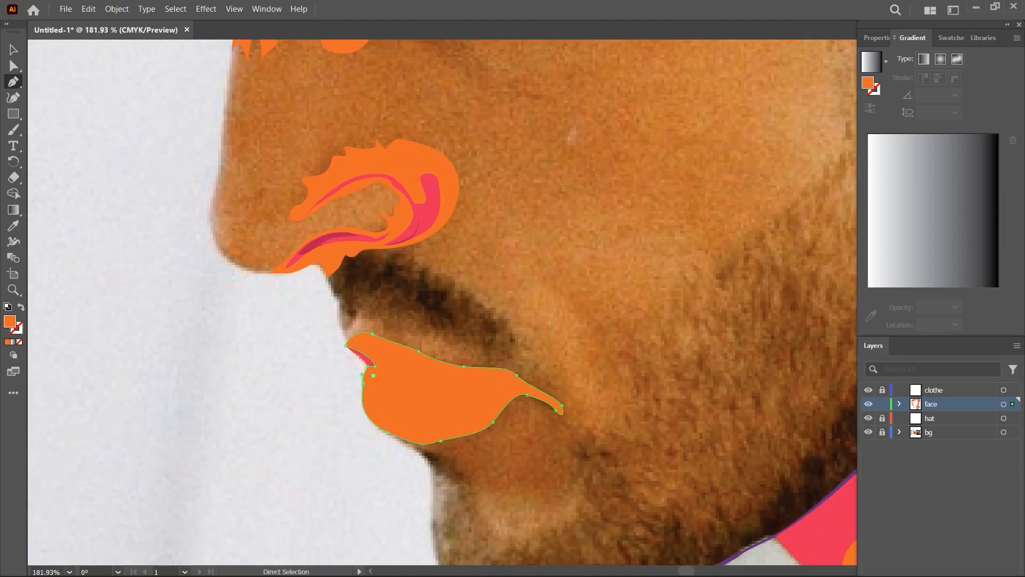
# - Place the orange lip shape behind the red and purple lip shadows and deselect it
pyautogui.keyDown('ctrl'); pyautogui.click(322, 384); pyautogui.keyUp('ctrl')
pyautogui.scroll(2, 668, 363)
pyautogui.scroll(-12, 542, 384)
pyautogui.moveTo(464, 342); pyautogui.dragTo(566, 411)
pyautogui.keyDown('ctrl'); pyautogui.click(566, 412); pyautogui.keyUp('ctrl')
pyautogui.scroll(8, 606, 372)
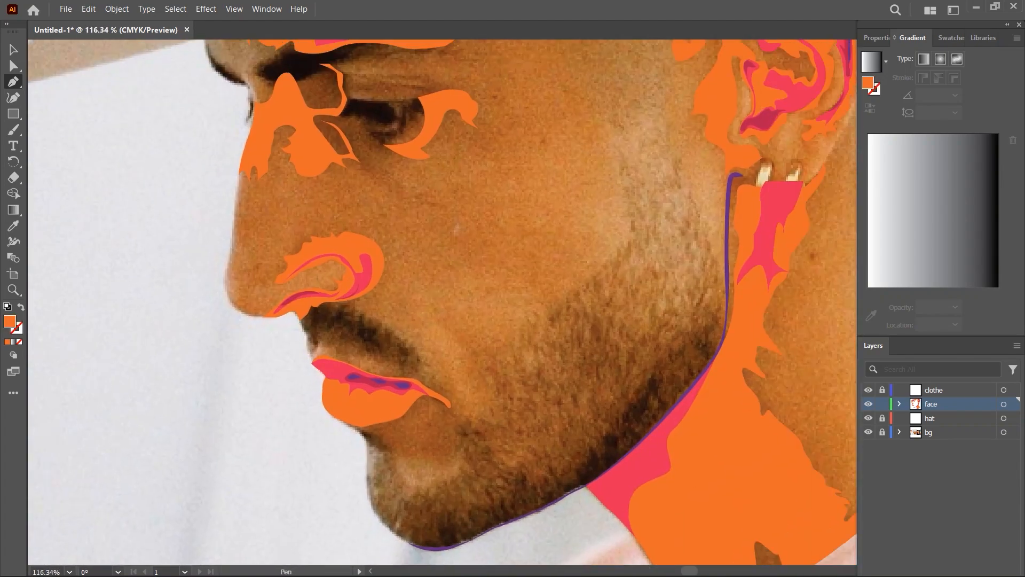
pyautogui.click(302, 452)
pyautogui.moveTo(336, 455); pyautogui.dragTo(343, 459)
pyautogui.moveTo(360, 473); pyautogui.dragTo(367, 472)
pyautogui.moveTo(370, 463); pyautogui.dragTo(373, 459)
pyautogui.moveTo(378, 439); pyautogui.dragTo(379, 422)
pyautogui.click(369, 405)
pyautogui.moveTo(384, 412); pyautogui.dragTo(383, 413)
pyautogui.moveTo(350, 362); pyautogui.dragTo(334, 351)
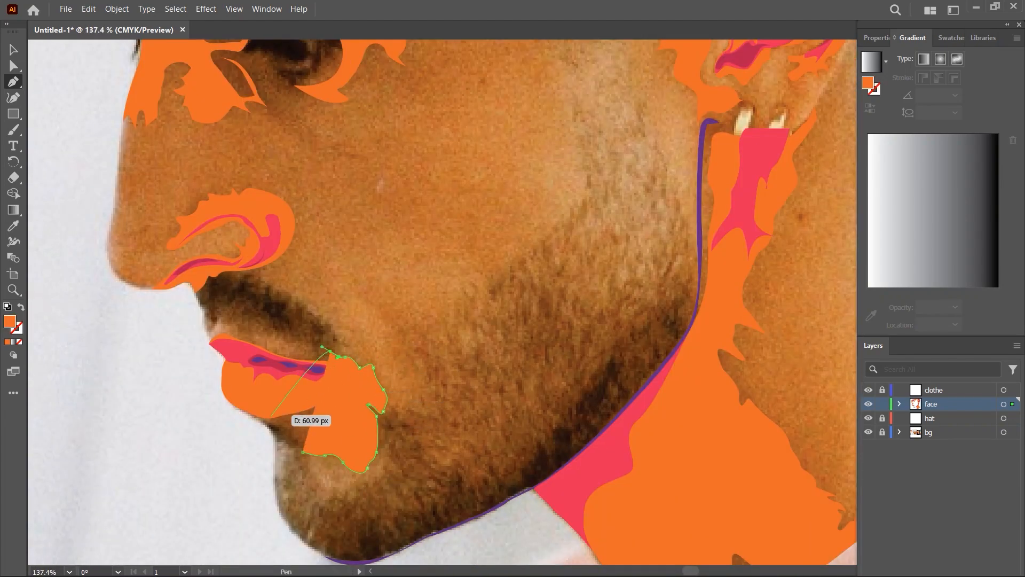
pyautogui.hotkey('ctrl', 'z')
pyautogui.hotkey('ctrl', 'z')
pyautogui.hotkey('ctrl', 'z')
pyautogui.hotkey('ctrl', 'z')
pyautogui.hotkey('ctrl', 'z')
pyautogui.hotkey('ctrl', 'z')
pyautogui.hotkey('ctrl', 'z')
pyautogui.hotkey('ctrl', 'z')
pyautogui.hotkey('ctrl', 'z')
pyautogui.hotkey('ctrl', 'z')
pyautogui.hotkey('ctrl', 'z')
pyautogui.hotkey('ctrl', 'z')
# - Continue the jagged orange shadow patch on the back of the neck above the necklace and close it
pyautogui.scroll(-7, 331, 411)
pyautogui.scroll(5, 643, 292)
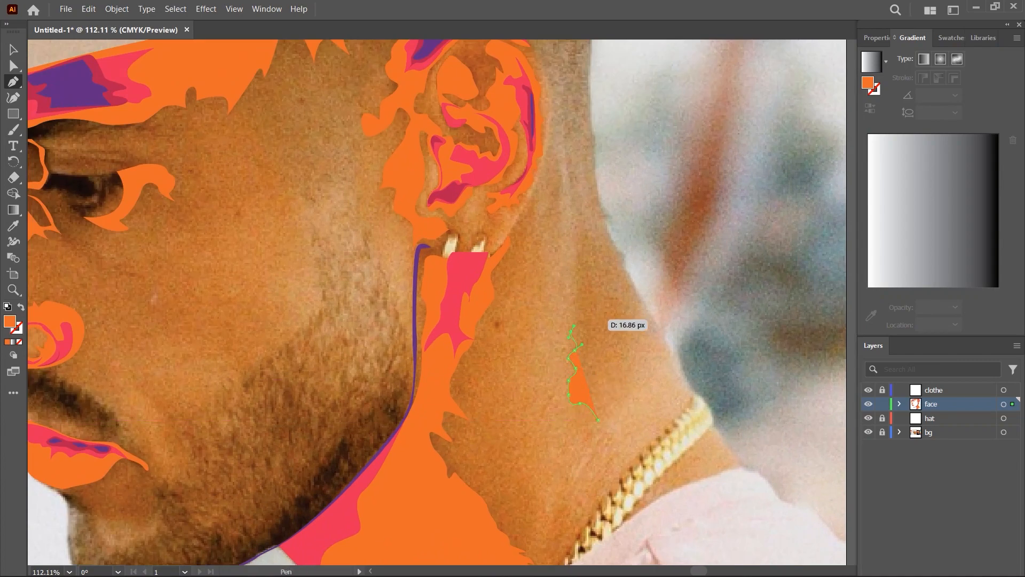
pyautogui.moveTo(646, 337); pyautogui.dragTo(661, 355)
pyautogui.moveTo(628, 370); pyautogui.dragTo(652, 353)
pyautogui.click(598, 419)
pyautogui.keyDown('ctrl'); pyautogui.click(641, 425); pyautogui.keyUp('ctrl')
# - Trace a thin orange crease line between the eyebrow and the upper eyelid, extending toward the outer eye corner
pyautogui.scroll(-6, 663, 374)
pyautogui.scroll(2, 341, 288)
pyautogui.moveTo(342, 288); pyautogui.dragTo(369, 302)
pyautogui.scroll(5, 320, 214)
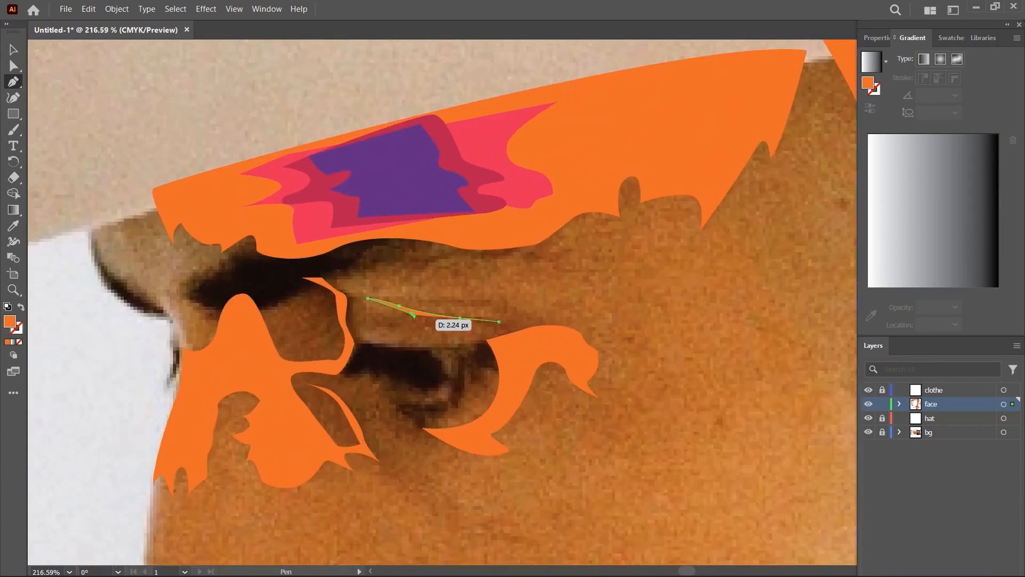
pyautogui.click(499, 322)
pyautogui.scroll(-5, 622, 330)
pyautogui.scroll(4, 622, 330)
pyautogui.click(544, 308)
pyautogui.keyDown('ctrl'); pyautogui.click(614, 336); pyautogui.keyUp('ctrl')
pyautogui.scroll(-4, 706, 364)
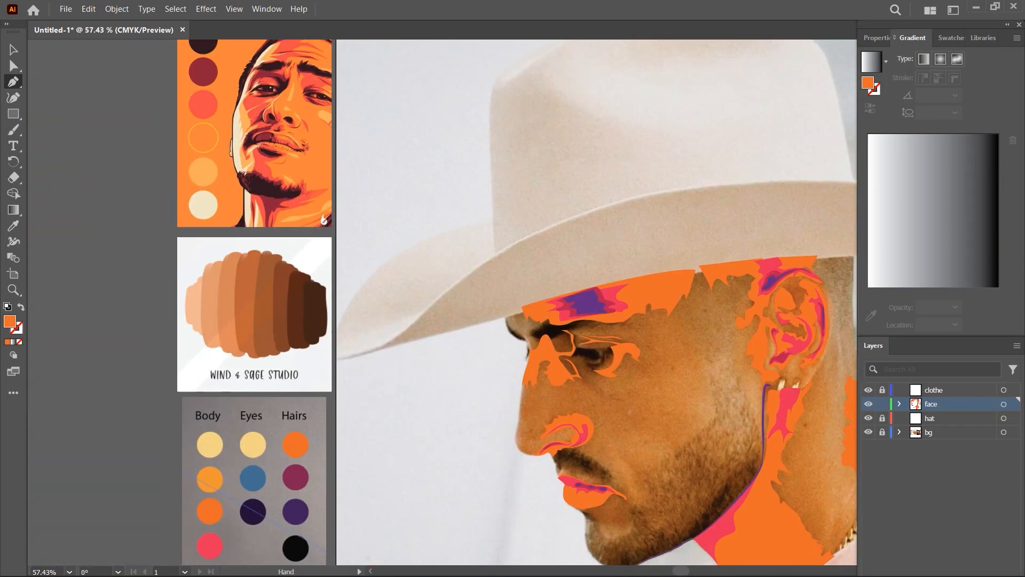
# - Start a light orange neck shape at the collar and trace its jagged back edge up to a tip behind the ear
pyautogui.moveTo(706, 364); pyautogui.dragTo(573, 231)
pyautogui.scroll(2, 573, 231)
pyautogui.scroll(4, 480, 347)
pyautogui.scroll(-7, 481, 348)
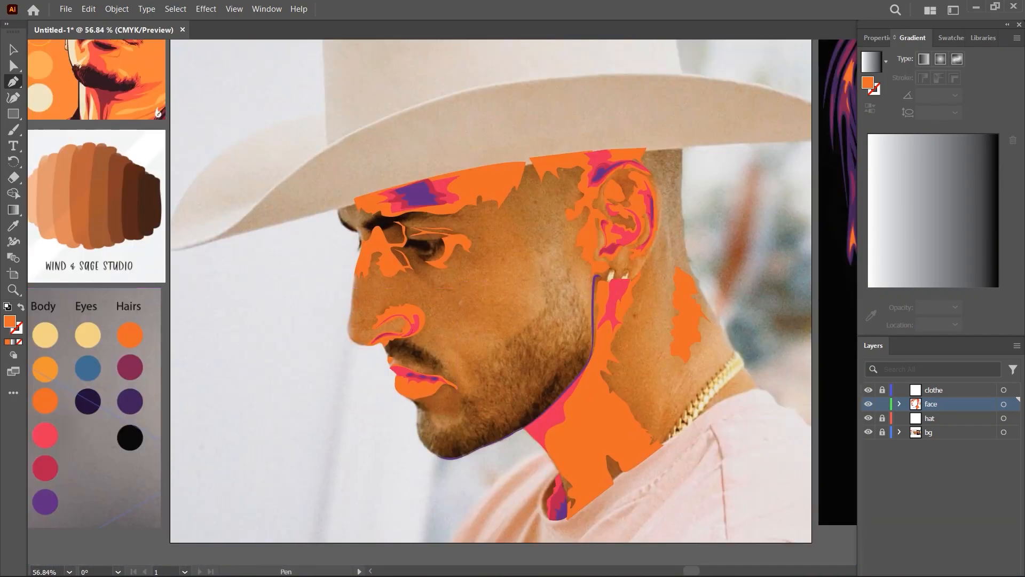
pyautogui.scroll(4, 764, 400)
pyautogui.press('p')
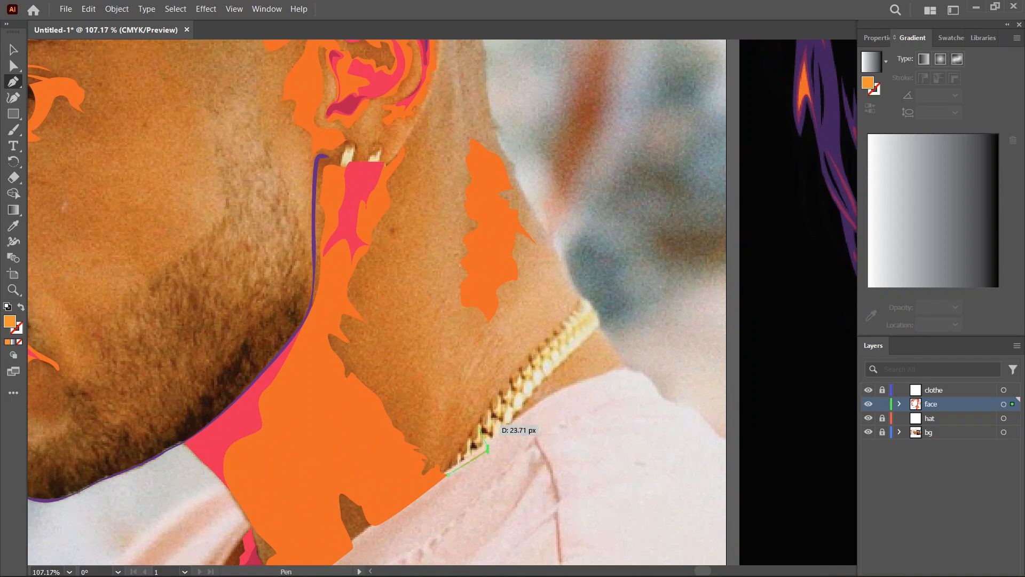
pyautogui.scroll(1, 437, 65)
pyautogui.moveTo(438, 64); pyautogui.dragTo(490, 226)
pyautogui.click(495, 221)
# - Trace the light orange neck shape's front edge down from the ear across the neck shadow and close it at the collar
pyautogui.moveTo(483, 279); pyautogui.dragTo(477, 285)
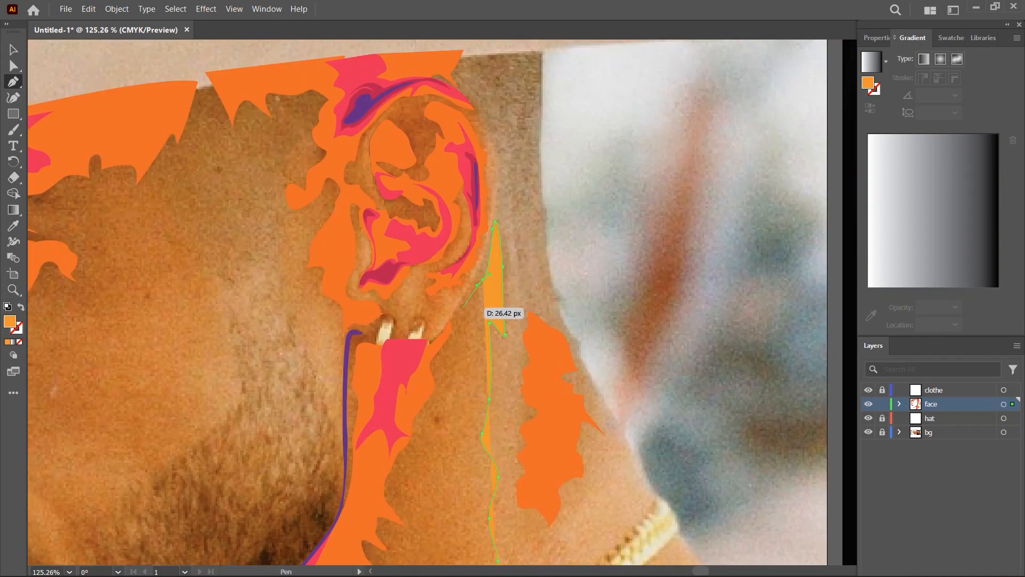
pyautogui.moveTo(423, 358); pyautogui.dragTo(401, 376)
pyautogui.scroll(-3, 451, 430)
pyautogui.moveTo(452, 429); pyautogui.dragTo(474, 268)
pyautogui.moveTo(411, 363); pyautogui.dragTo(416, 382)
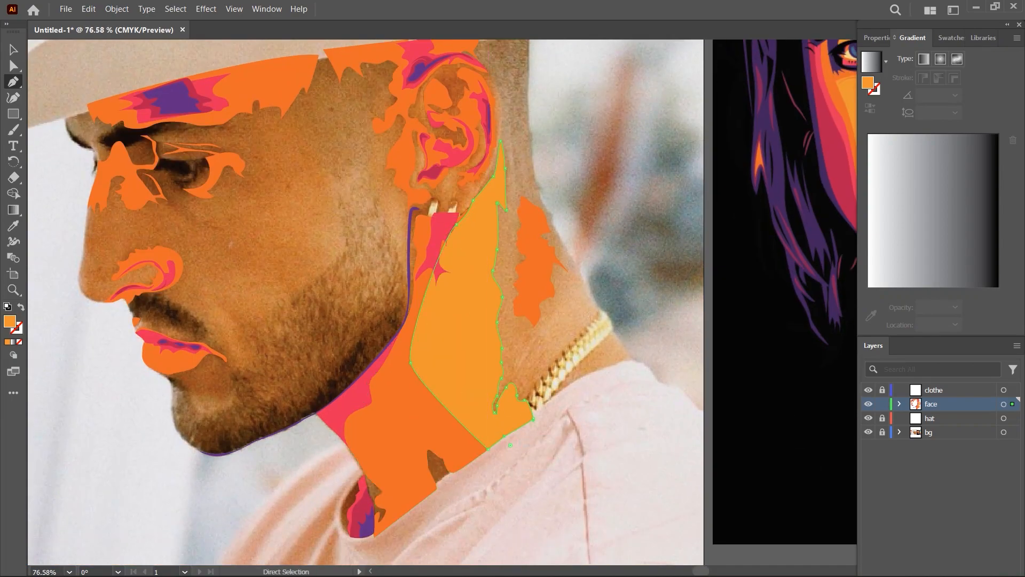
pyautogui.keyDown('ctrl'); pyautogui.click(505, 497); pyautogui.keyUp('ctrl')
pyautogui.moveTo(497, 499); pyautogui.dragTo(694, 556)
# - Sample a new fill colour with the Eyedropper and return to the Pen tool
pyautogui.scroll(-3, 534, 321)
pyautogui.press('i')
pyautogui.click(153, 322)
pyautogui.press('p')
pyautogui.scroll(5, 747, 299)
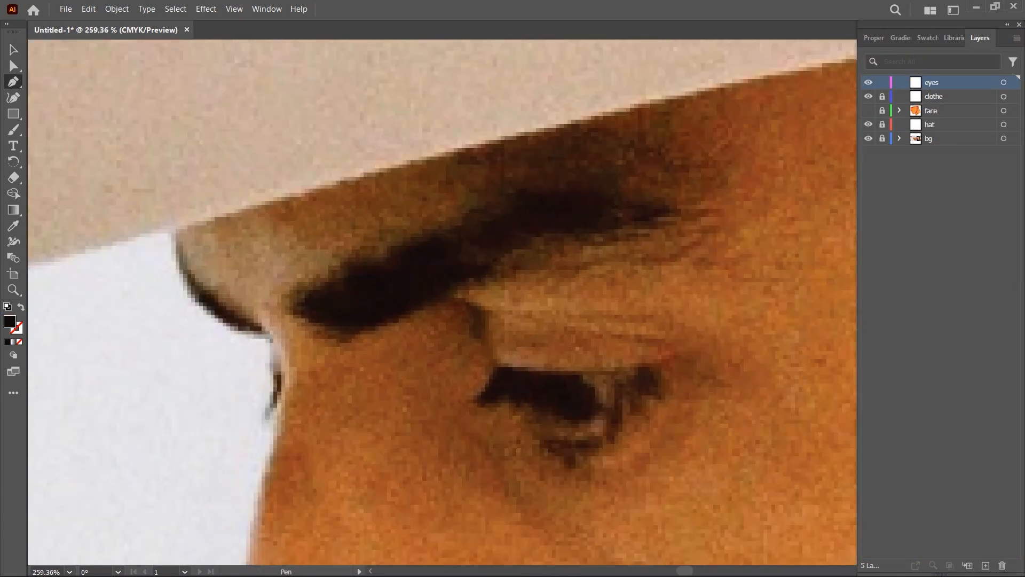
# - Trace the eyebrow's upper edge on the eyes layer, undo the last points, and swap fill and stroke for an outline-only path
pyautogui.moveTo(462, 216); pyautogui.dragTo(468, 209)
pyautogui.moveTo(485, 206); pyautogui.dragTo(488, 203)
pyautogui.click(488, 198)
pyautogui.moveTo(511, 191); pyautogui.dragTo(523, 189)
pyautogui.moveTo(546, 191); pyautogui.dragTo(616, 195)
pyautogui.moveTo(653, 204); pyautogui.dragTo(660, 204)
pyautogui.click(680, 212)
pyautogui.hotkey('ctrl', 'z')
pyautogui.hotkey('ctrl', 'z')
pyautogui.hotkey('ctrl', 'z')
pyautogui.click(21, 307)
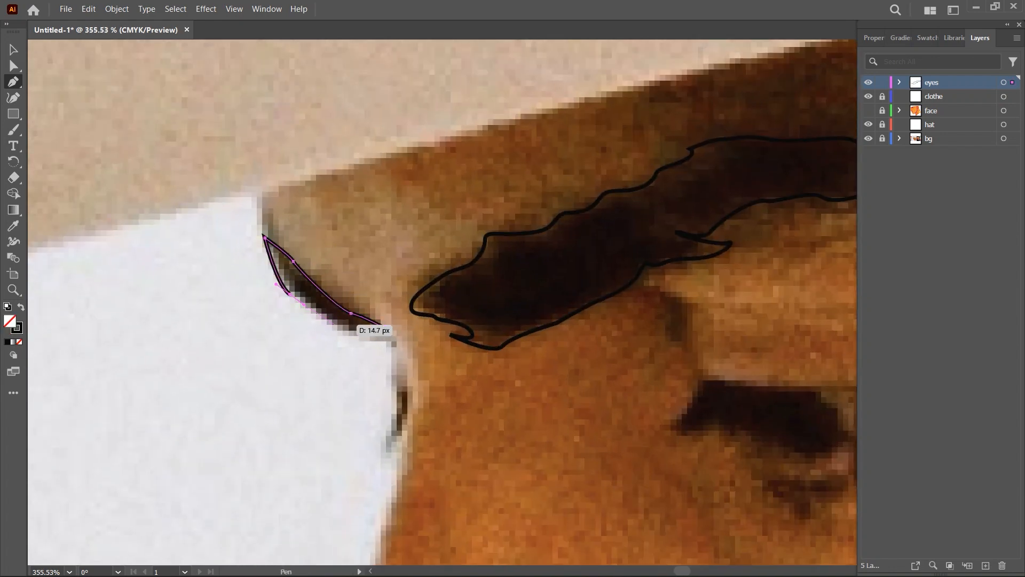
# - Finish the outline of the far eyebrow, show the face layer, and swap the outline to a solid black fill
pyautogui.moveTo(335, 325); pyautogui.dragTo(341, 331)
pyautogui.click(384, 326)
pyautogui.click(869, 111)
pyautogui.click(21, 306)
# - Adjust the far eyebrow's anchor points to line up with the edge of the face
pyautogui.scroll(9, 297, 276)
pyautogui.press('a')
pyautogui.moveTo(130, 83); pyautogui.dragTo(119, 86)
pyautogui.click(260, 376)
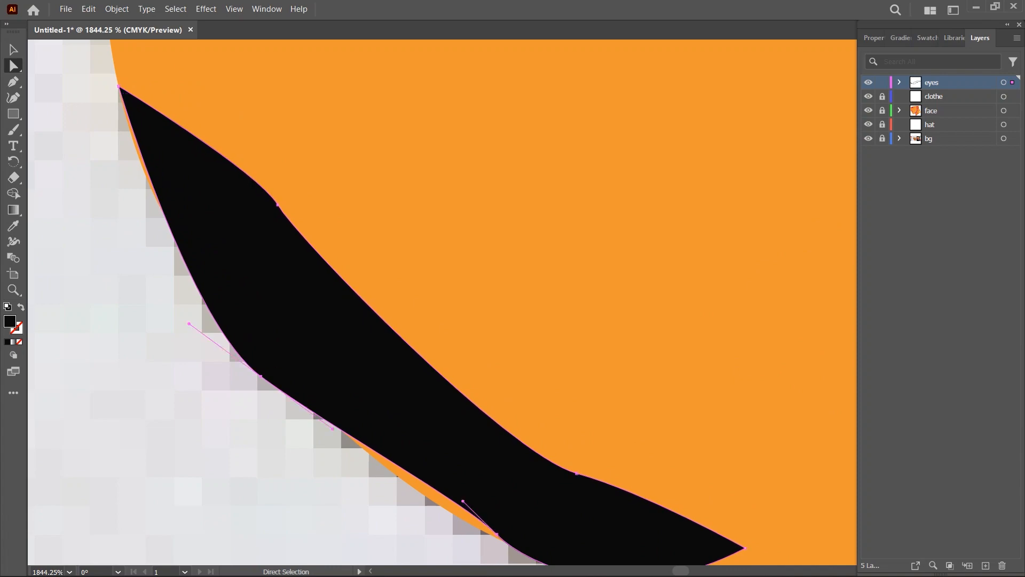
pyautogui.scroll(-9, 398, 320)
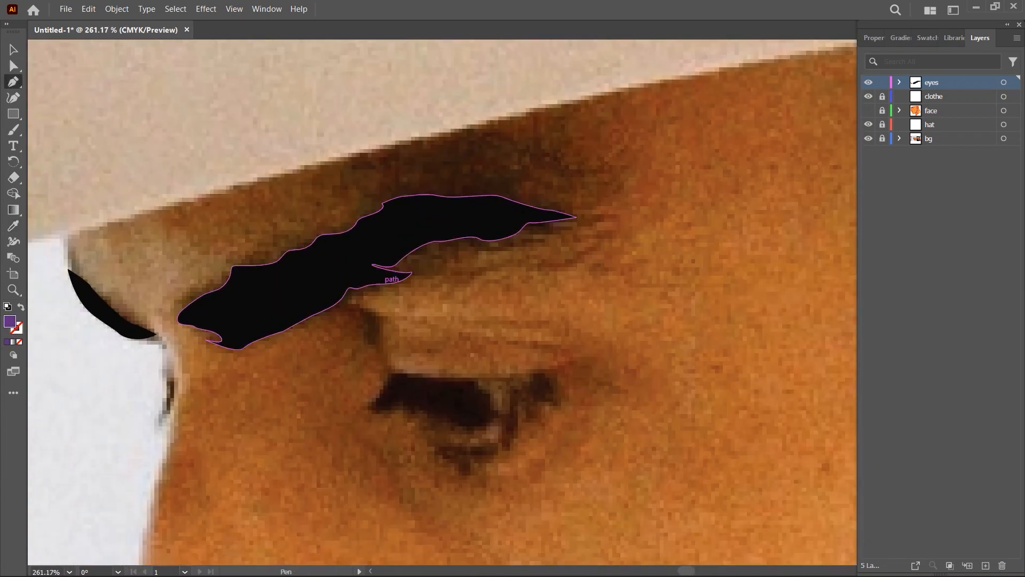
# - Trace a purple jagged shape under the outer half of the eyebrow and close it at the brow's tail
pyautogui.moveTo(521, 264); pyautogui.dragTo(536, 265)
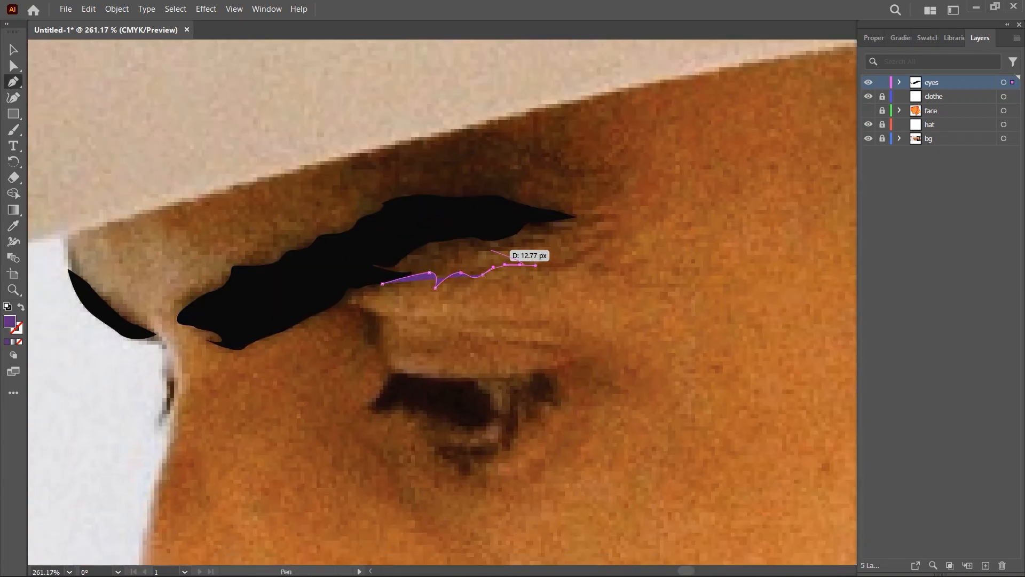
pyautogui.click(585, 218)
pyautogui.scroll(-8, 585, 218)
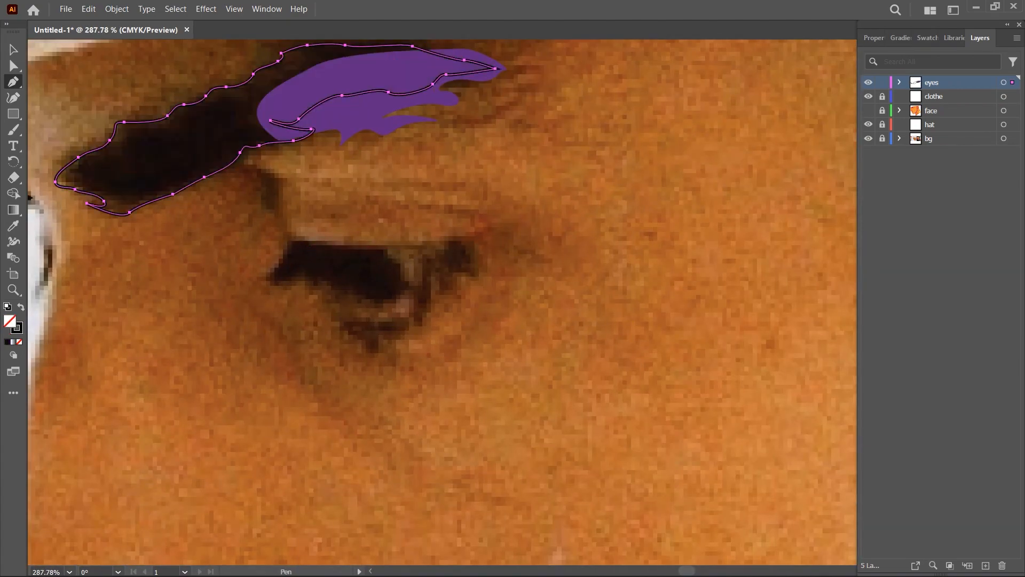
pyautogui.moveTo(288, 239); pyautogui.dragTo(276, 262)
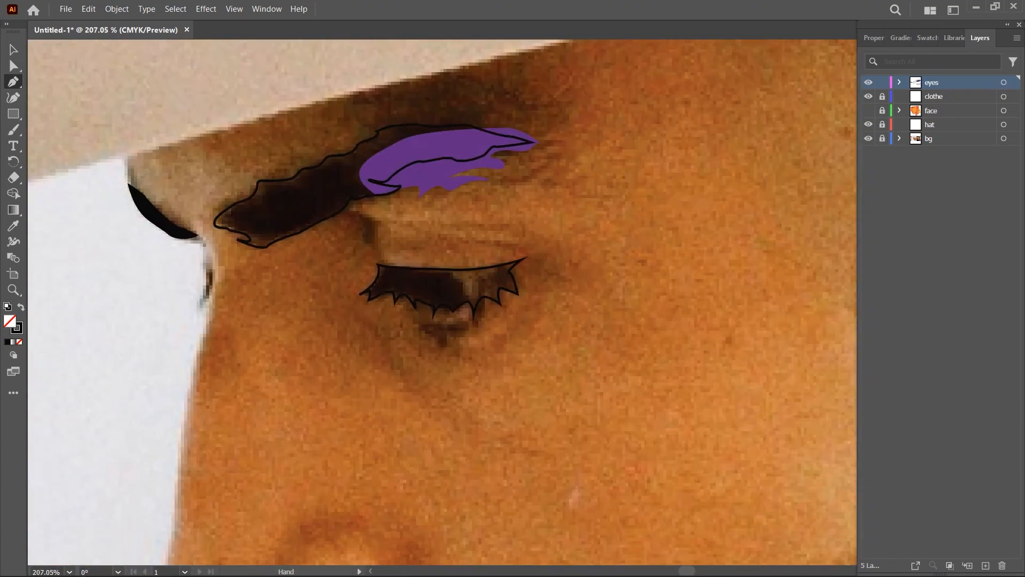
# - Draw an ellipse over the eye for the iris and fill it with the dark purple from the Eyes palette
pyautogui.moveTo(13, 114); pyautogui.dragTo(58, 128)
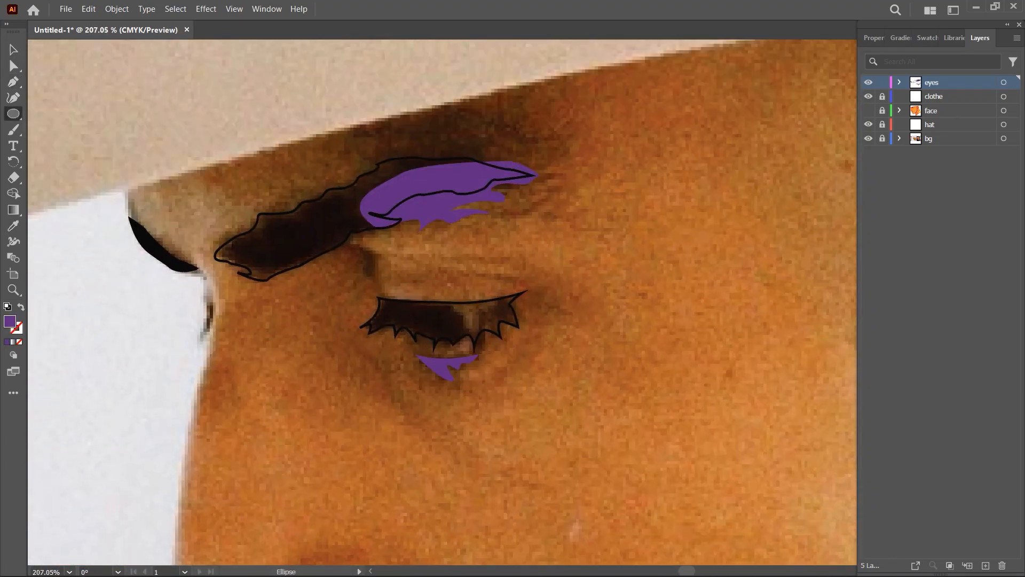
pyautogui.moveTo(407, 354); pyautogui.dragTo(469, 286)
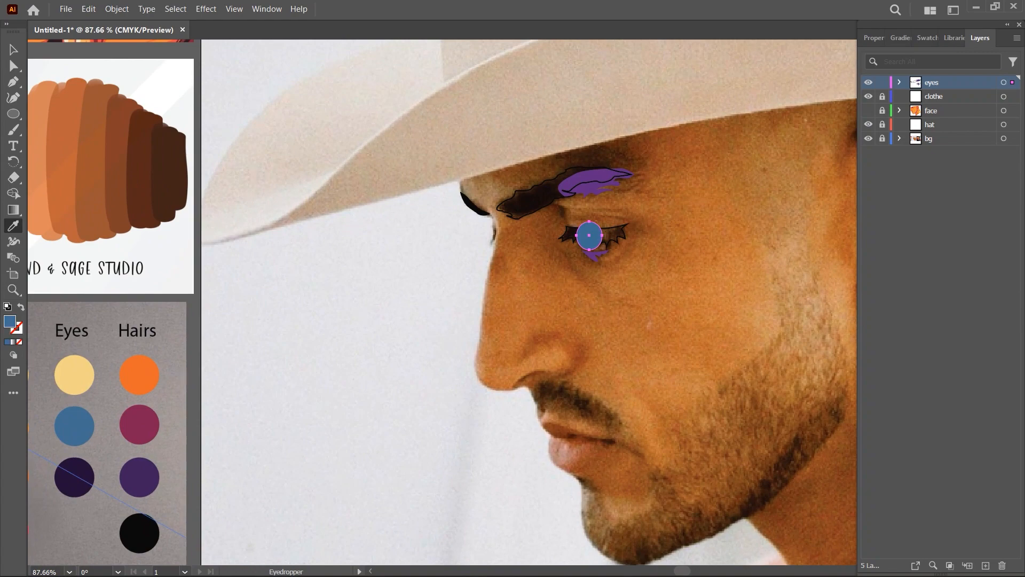
pyautogui.click(74, 477)
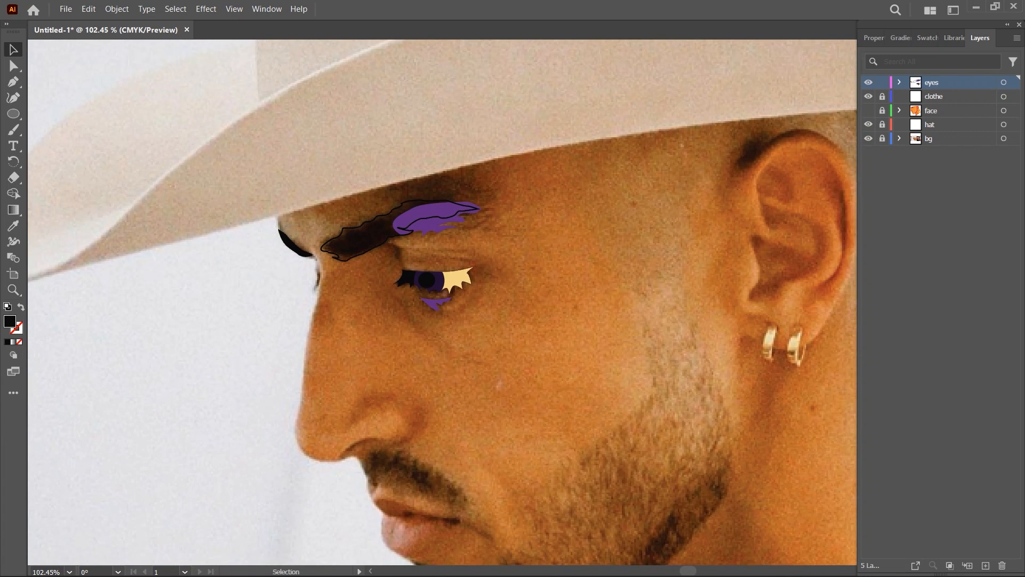
# - Check the eye against the face layer and trim the black lower-lid shadow with the Shape Builder tool
pyautogui.click(868, 111)
pyautogui.click(868, 110)
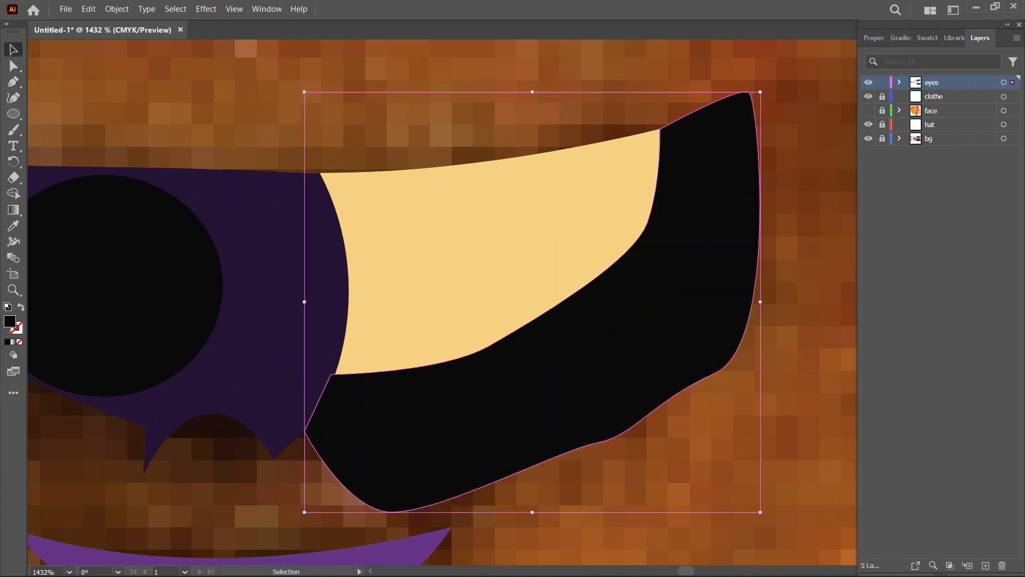
pyautogui.hotkey('shift', 'm')
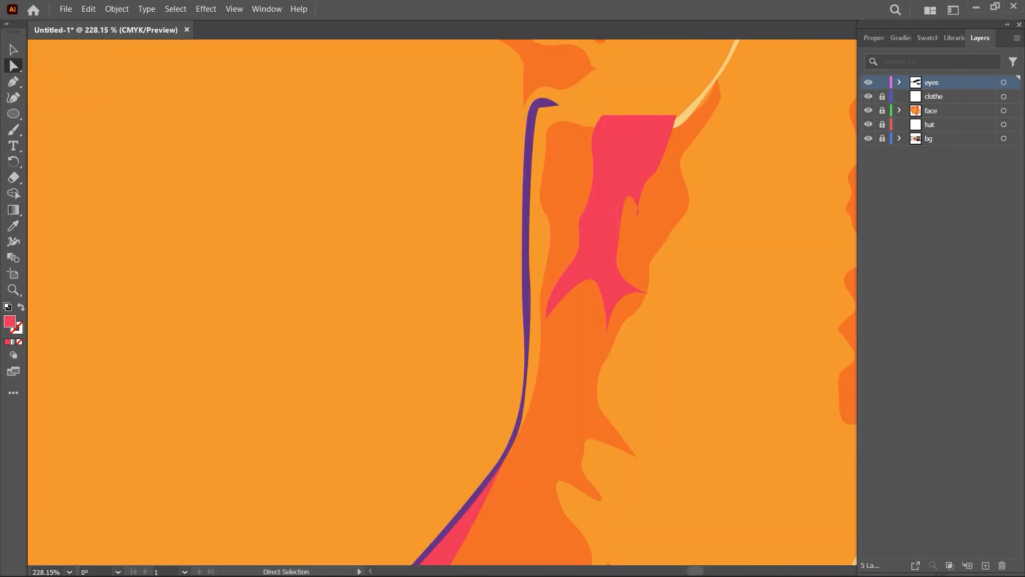
# - Unlock the face layer and move the orange neck shadow's edge anchors onto the purple jawline below the ear
pyautogui.click(882, 111)
pyautogui.click(546, 137)
pyautogui.moveTo(546, 137); pyautogui.dragTo(532, 116)
pyautogui.moveTo(545, 213); pyautogui.dragTo(533, 217)
pyautogui.moveTo(541, 310); pyautogui.dragTo(527, 310)
pyautogui.moveTo(533, 217); pyautogui.dragTo(527, 216)
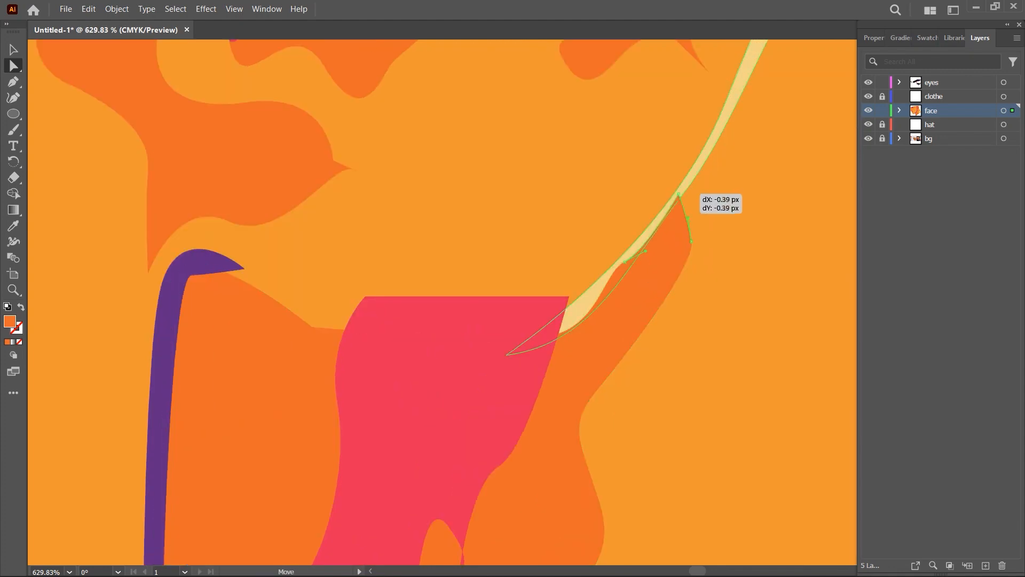
pyautogui.moveTo(689, 195); pyautogui.dragTo(506, 354)
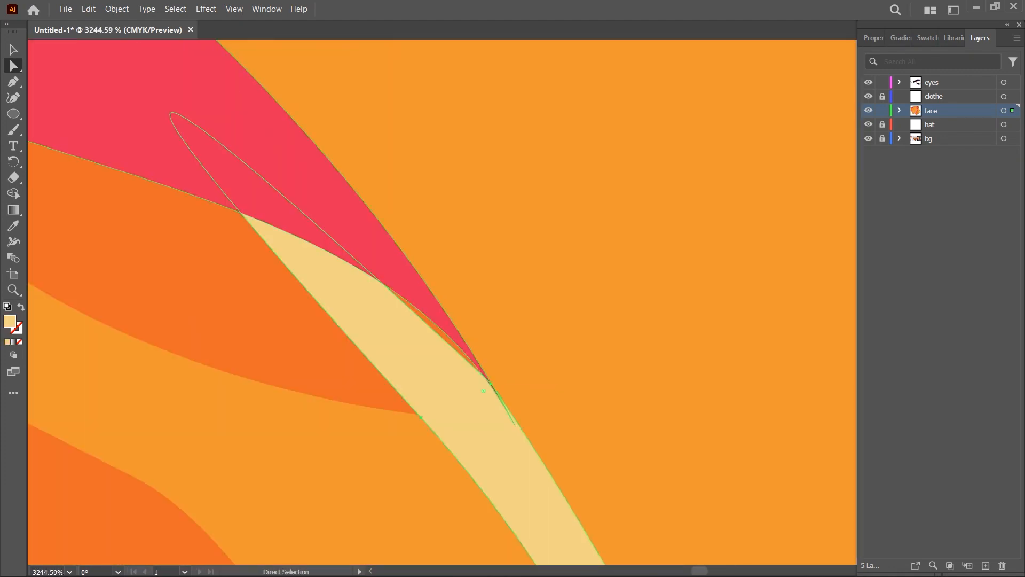
pyautogui.moveTo(474, 358); pyautogui.dragTo(456, 332)
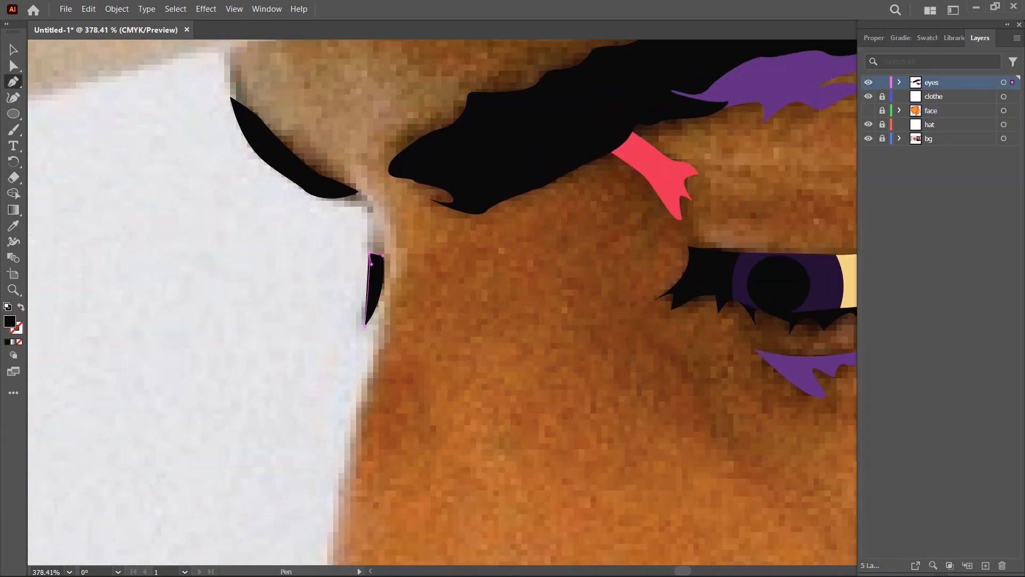
# - Show the face layer and close the curved orange eyelid shape above the eye at its outer corner
pyautogui.click(869, 110)
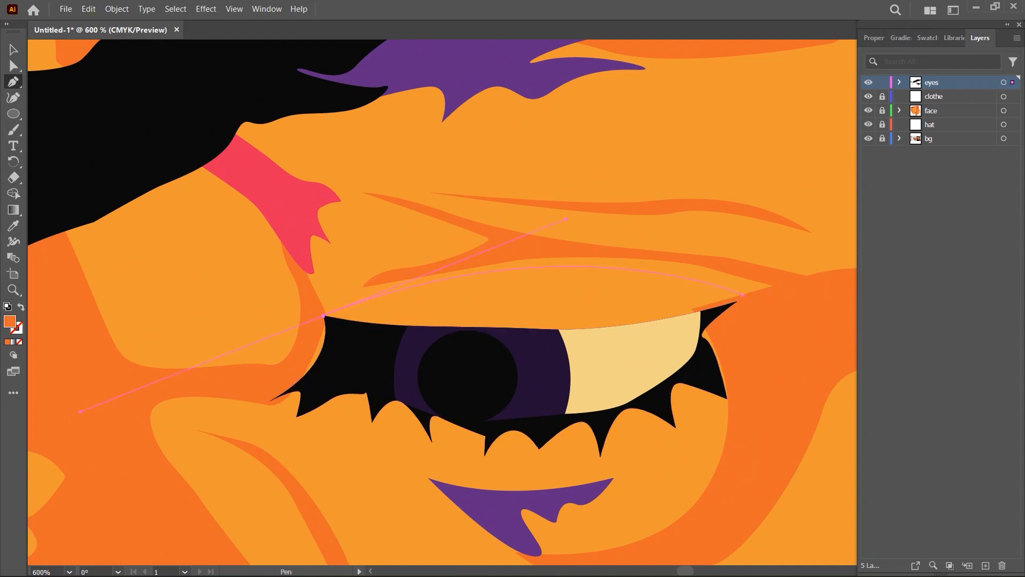
pyautogui.click(743, 295)
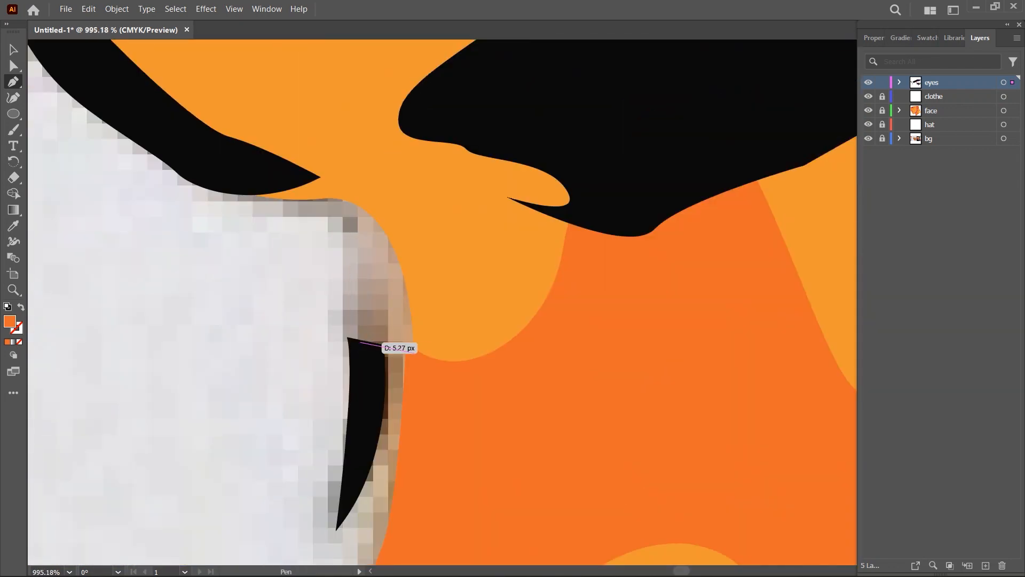
# - Trace an orange shape from the far eye's black lashes up to the nose bridge below the far eyebrow
pyautogui.moveTo(347, 338); pyautogui.dragTo(343, 326)
pyautogui.moveTo(354, 257); pyautogui.dragTo(365, 247)
pyautogui.click(395, 224)
# - Adjust the anchor points beside the nose bridge, send the shape to the back, and deselect it
pyautogui.press('a')
pyautogui.scroll(5, 348, 292)
pyautogui.moveTo(474, 113); pyautogui.dragTo(451, 140)
pyautogui.moveTo(496, 269); pyautogui.dragTo(510, 271)
pyautogui.click(404, 461)
pyautogui.moveTo(404, 460); pyautogui.dragTo(403, 456)
pyautogui.hotkey('ctrl', 'shift', '[')
pyautogui.click(310, 297)
# - Hide the bg layer to examine the face artwork without the photo, and show it again
pyautogui.scroll(-17, 310, 298)
pyautogui.click(869, 139)
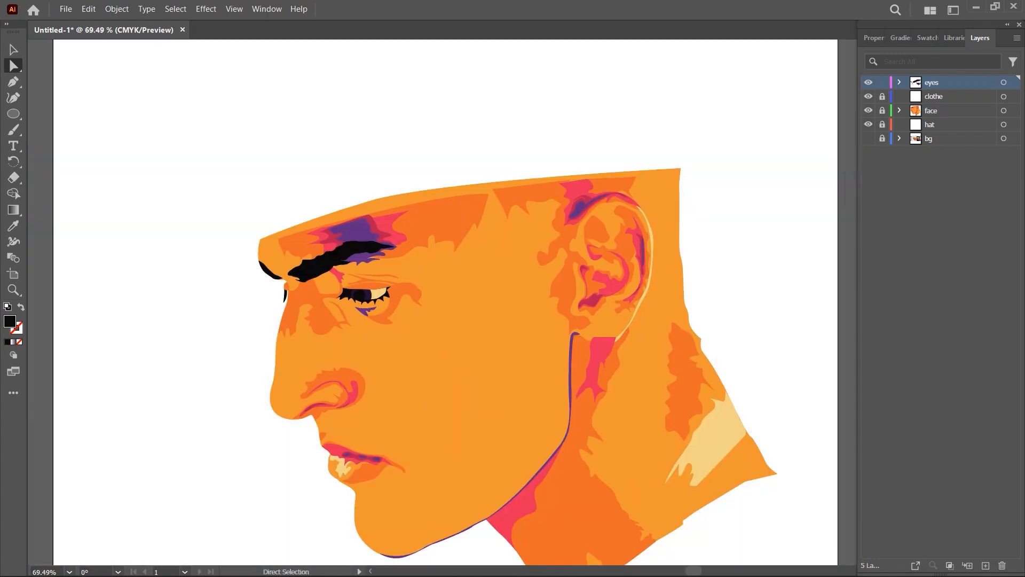
pyautogui.click(869, 138)
pyautogui.scroll(9, 267, 283)
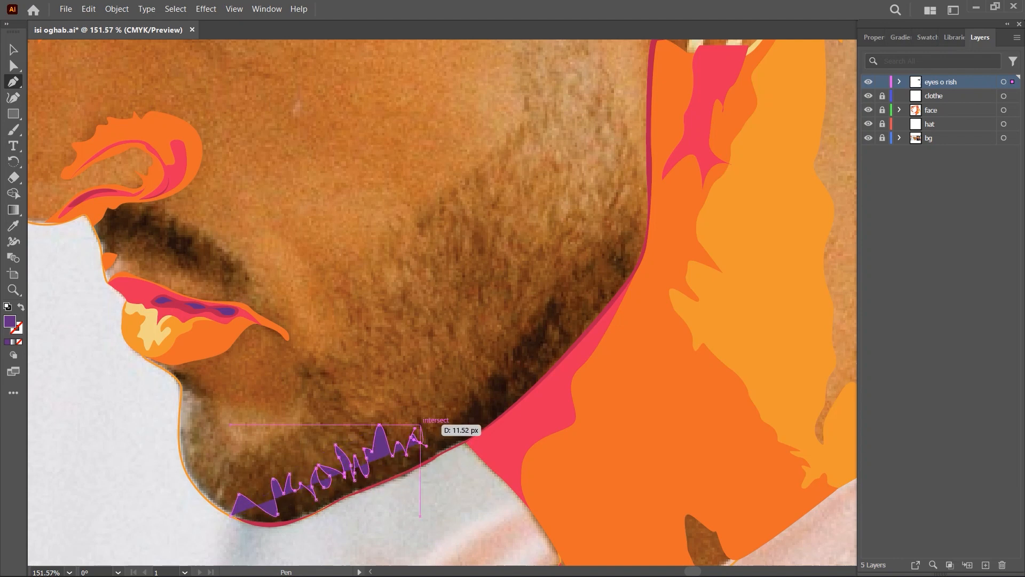
# - Continue the purple beard shape's spiky upper edge along the jaw and up toward the cheek
pyautogui.click(456, 409)
pyautogui.click(466, 385)
pyautogui.click(487, 376)
pyautogui.click(528, 383)
pyautogui.click(480, 357)
pyautogui.click(514, 346)
pyautogui.click(535, 330)
pyautogui.click(555, 296)
# - Bring the purple beard shape down to the jawline, trace its smooth lower edge back to the chin, and close it
pyautogui.moveTo(579, 338); pyautogui.dragTo(598, 350)
pyautogui.scroll(3, 269, 526)
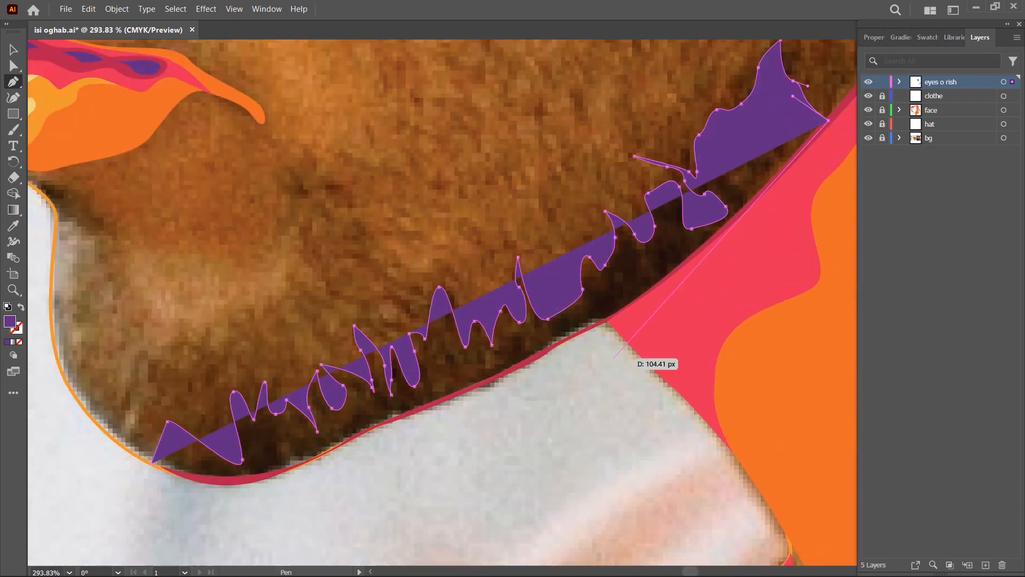
pyautogui.scroll(3, 608, 317)
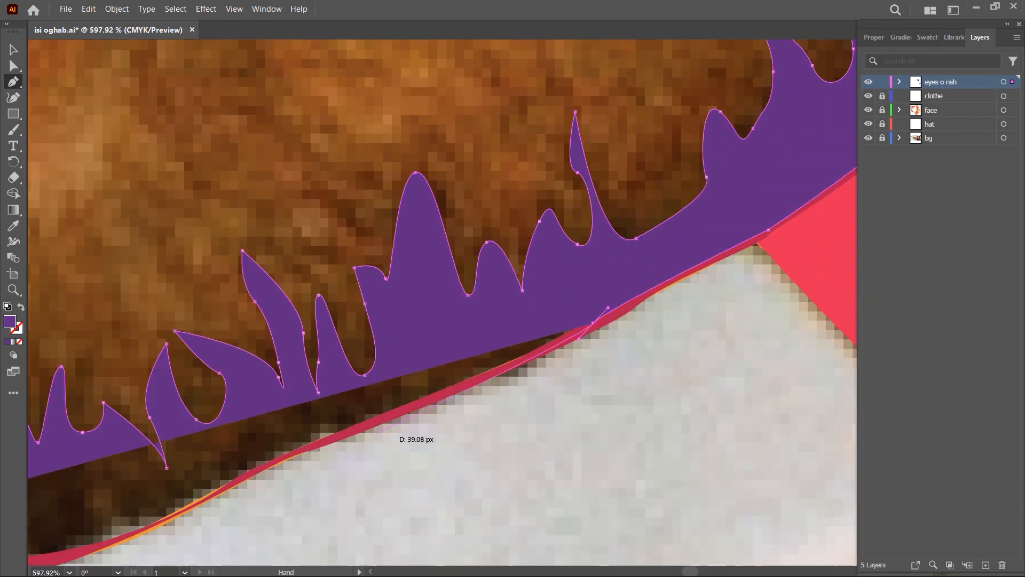
pyautogui.scroll(-8, 484, 416)
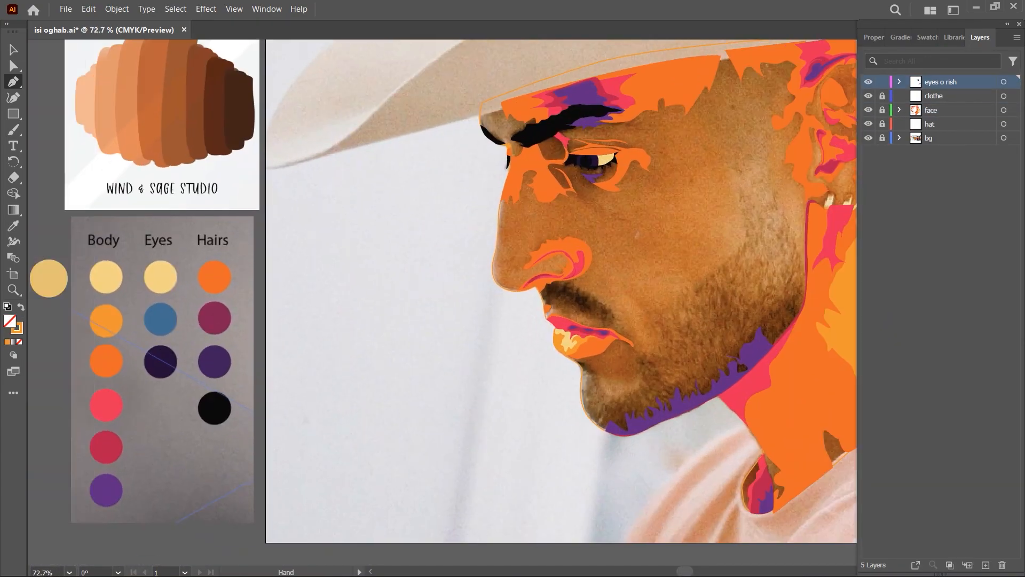
# - Trace a jagged moustache outline from the front of the upper lip around to beneath the nostril and fill it purple
pyautogui.scroll(6, 644, 293)
pyautogui.click(314, 330)
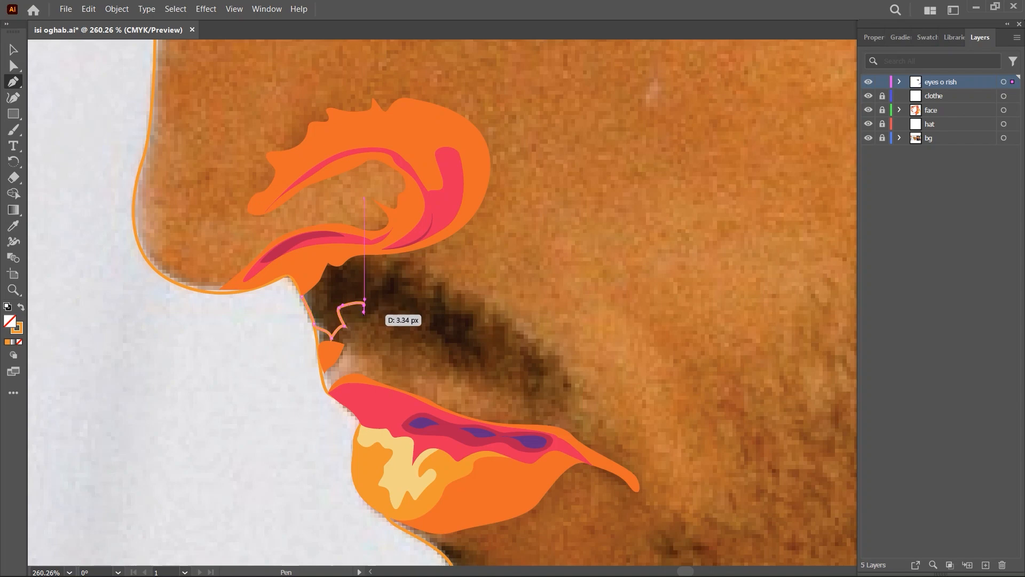
pyautogui.click(362, 318)
pyautogui.moveTo(373, 309); pyautogui.dragTo(376, 315)
pyautogui.click(378, 323)
pyautogui.moveTo(393, 318); pyautogui.dragTo(396, 325)
pyautogui.click(396, 330)
pyautogui.scroll(-1, 427, 336)
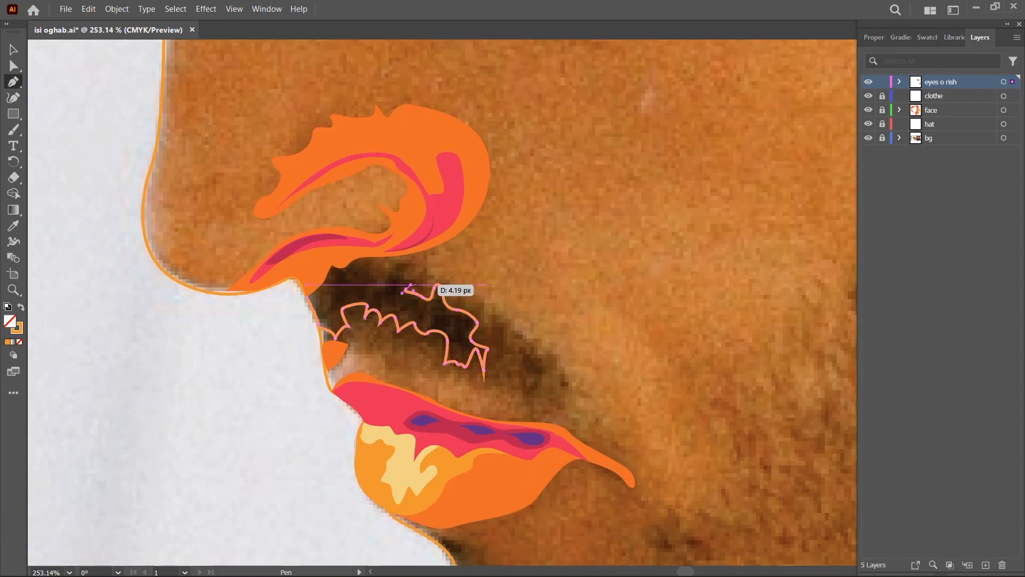
pyautogui.scroll(5, 376, 275)
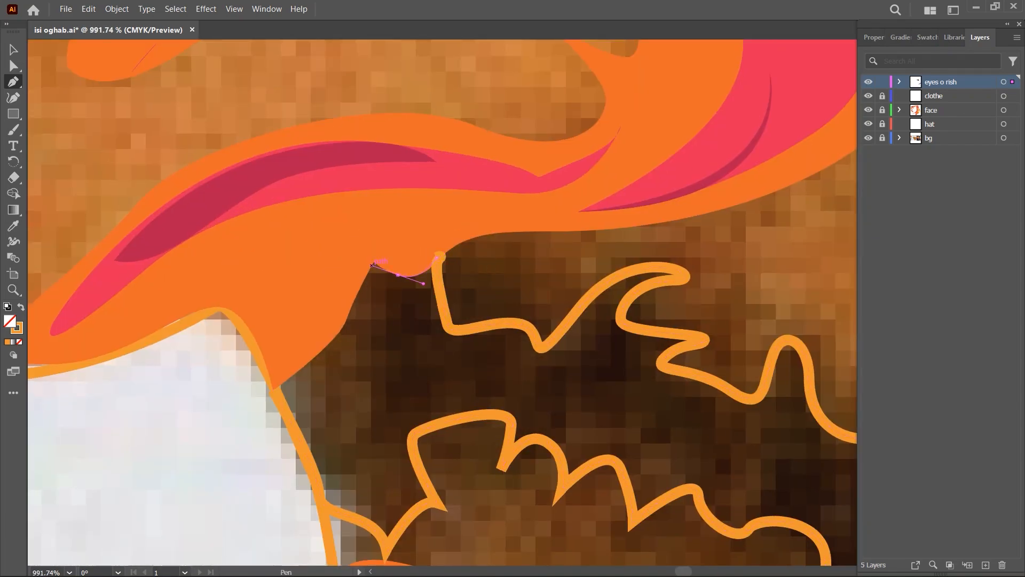
pyautogui.scroll(-5, 271, 390)
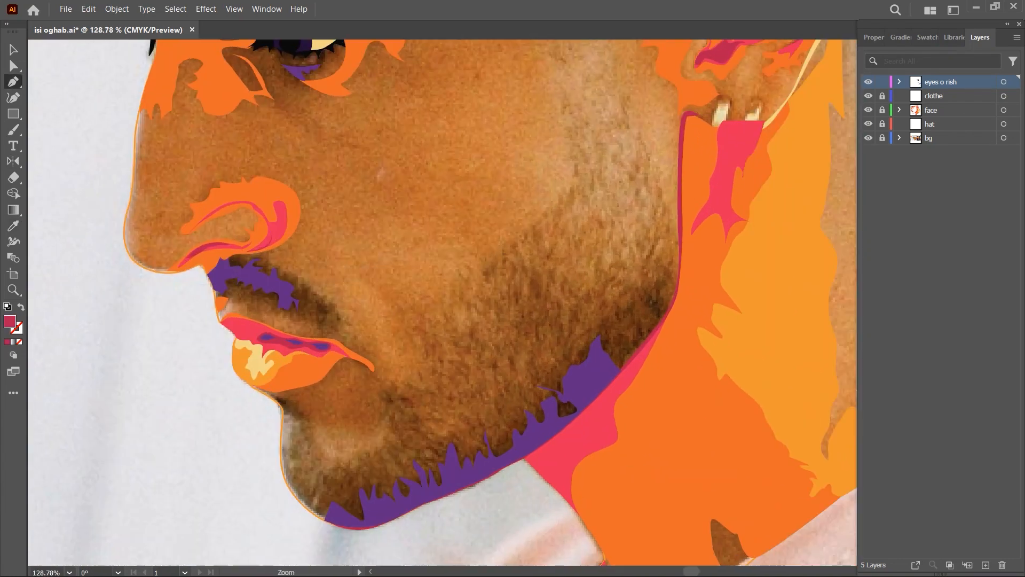
# - Start a crimson beard shape at the chin and trace its wavy upper edge above the purple beard
pyautogui.scroll(4, 402, 522)
pyautogui.click(271, 507)
pyautogui.click(252, 497)
pyautogui.scroll(-3, 375, 472)
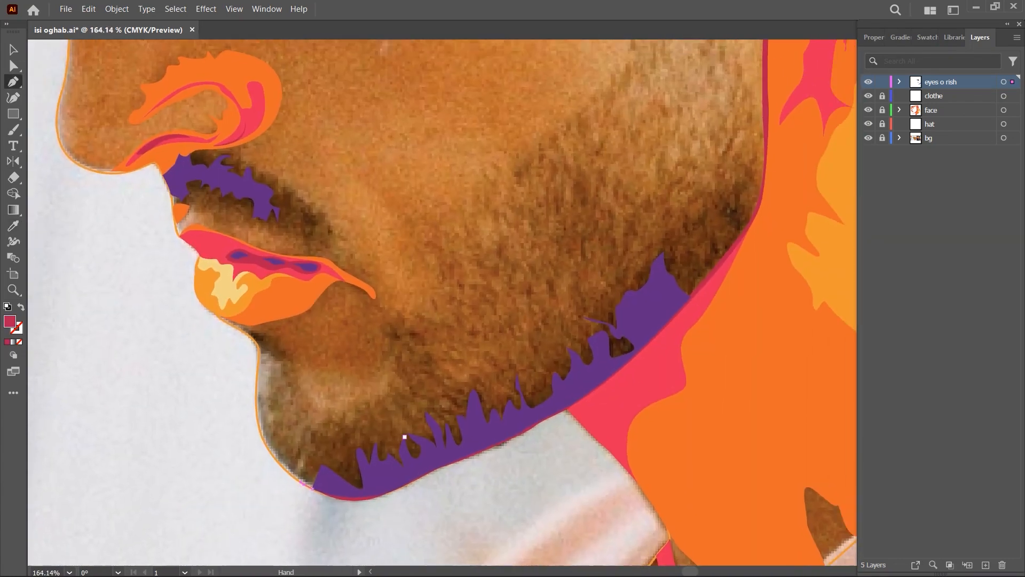
pyautogui.moveTo(413, 427); pyautogui.dragTo(415, 415)
pyautogui.moveTo(441, 413); pyautogui.dragTo(470, 389)
pyautogui.moveTo(485, 385); pyautogui.dragTo(498, 399)
pyautogui.click(514, 389)
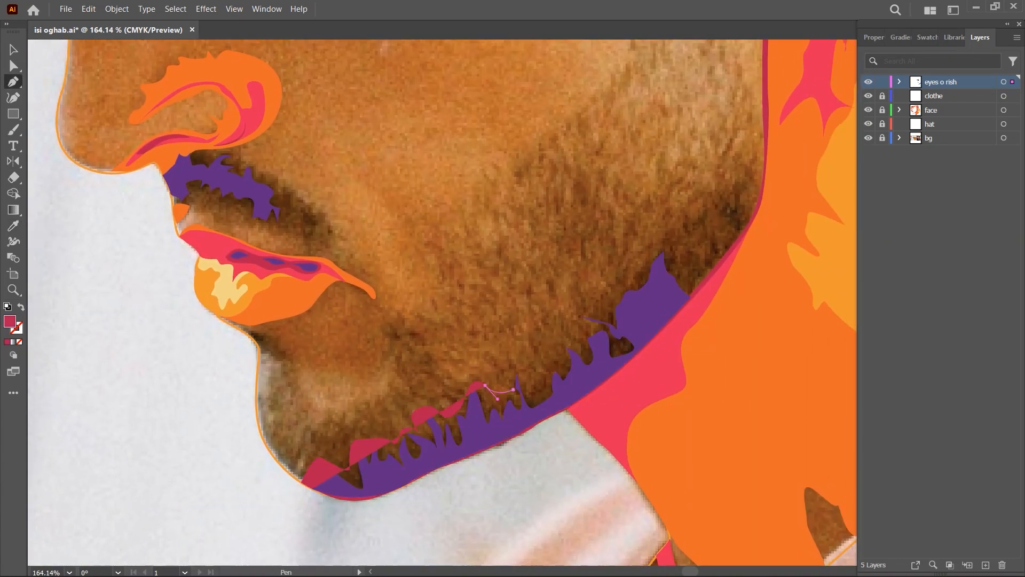
# - Continue the crimson beard shape's jagged upper edge along the jaw to the jawline below the ear
pyautogui.click(573, 323)
pyautogui.moveTo(582, 333); pyautogui.dragTo(610, 314)
pyautogui.moveTo(622, 282); pyautogui.dragTo(627, 271)
pyautogui.click(668, 239)
pyautogui.moveTo(649, 251); pyautogui.dragTo(596, 293)
pyautogui.moveTo(624, 276); pyautogui.dragTo(633, 273)
pyautogui.click(675, 242)
pyautogui.scroll(3, 656, 284)
pyautogui.click(704, 247)
# - Trace the crimson beard shape's lower edge back along the jawline, close it at the chin, and send it to the back
pyautogui.moveTo(651, 346); pyautogui.dragTo(619, 382)
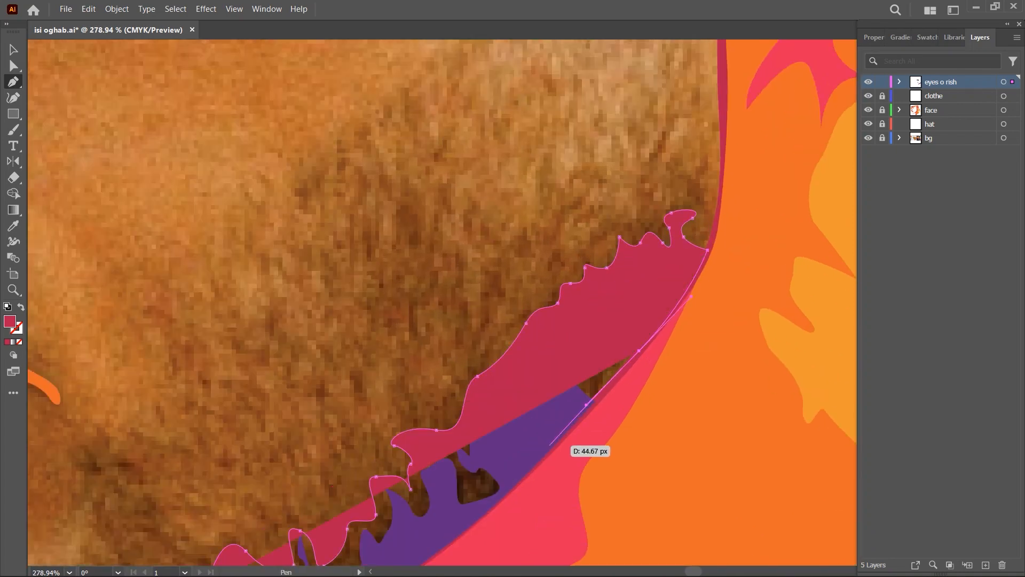
pyautogui.scroll(5, 629, 396)
pyautogui.click(531, 404)
pyautogui.scroll(-4, 532, 404)
pyautogui.moveTo(531, 404); pyautogui.dragTo(697, 239)
pyautogui.moveTo(230, 515); pyautogui.dragTo(747, 270)
pyautogui.click(762, 329)
pyautogui.click(433, 470)
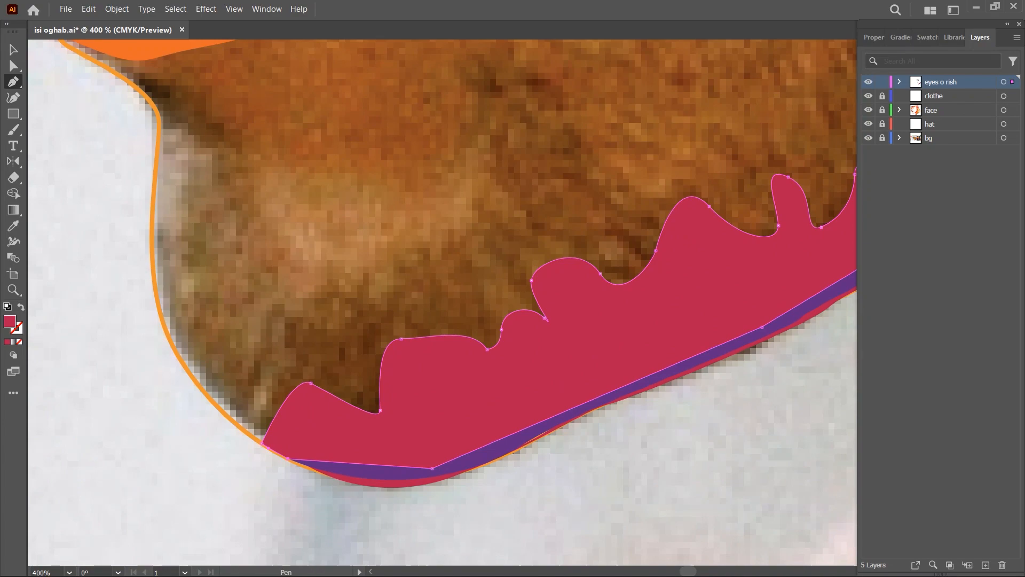
pyautogui.click(289, 460)
pyautogui.moveTo(197, 483); pyautogui.dragTo(123, 484)
pyautogui.hotkey('ctrl', 'shift', '[')
# - Start a crimson moustache shape beneath the nostril and trace its jagged upper edge around the purple moustache
pyautogui.keyDown('ctrl'); pyautogui.click(138, 342); pyautogui.keyUp('ctrl')
pyautogui.moveTo(89, 133); pyautogui.dragTo(171, 133)
pyautogui.moveTo(222, 317); pyautogui.dragTo(288, 300)
pyautogui.click(288, 301)
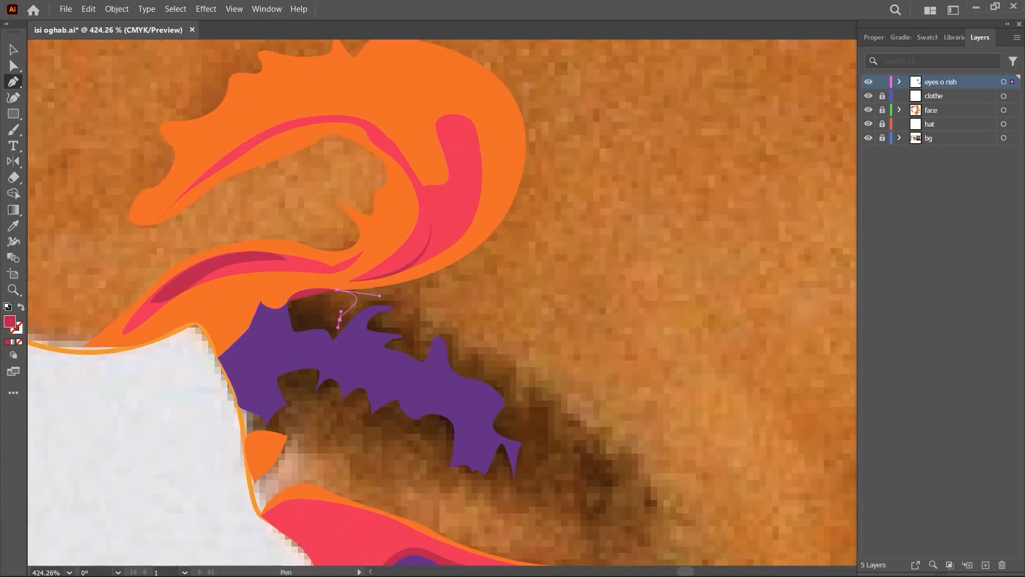
pyautogui.click(471, 348)
pyautogui.click(482, 361)
pyautogui.click(489, 376)
pyautogui.scroll(-1, 556, 381)
pyautogui.click(523, 367)
pyautogui.click(523, 396)
pyautogui.moveTo(535, 375); pyautogui.dragTo(537, 373)
pyautogui.moveTo(541, 394); pyautogui.dragTo(548, 395)
# - Trace the crimson moustache's jagged lower edge back to the front of the upper lip and close the filled shape
pyautogui.scroll(-1, 598, 450)
pyautogui.click(582, 374)
pyautogui.click(579, 393)
pyautogui.click(563, 399)
pyautogui.click(538, 375)
pyautogui.click(482, 375)
pyautogui.moveTo(469, 362); pyautogui.dragTo(469, 358)
pyautogui.hotkey('shift', 'x')
pyautogui.scroll(5, 398, 343)
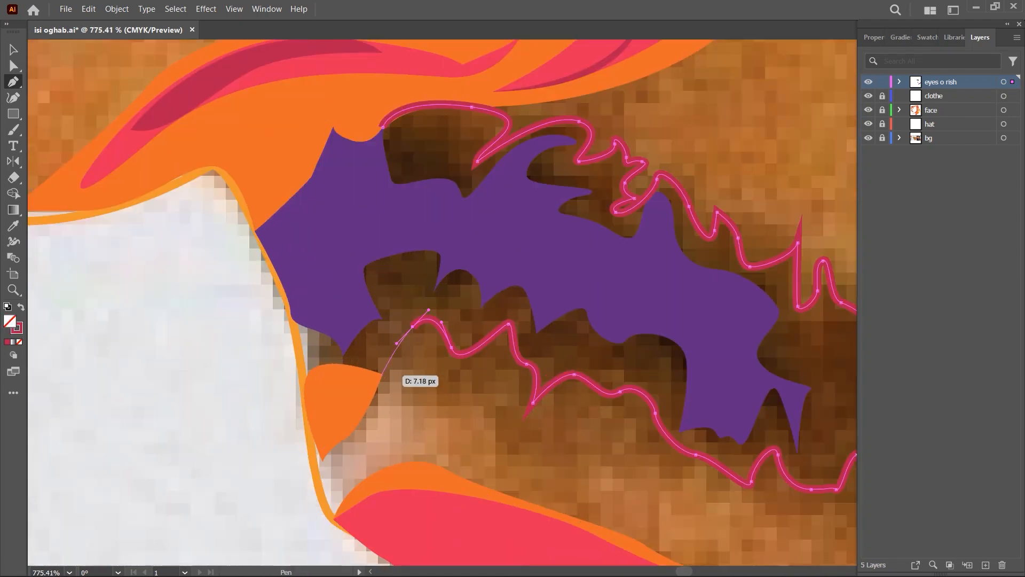
pyautogui.moveTo(301, 389); pyautogui.dragTo(298, 431)
pyautogui.click(301, 389)
pyautogui.moveTo(289, 304); pyautogui.dragTo(284, 273)
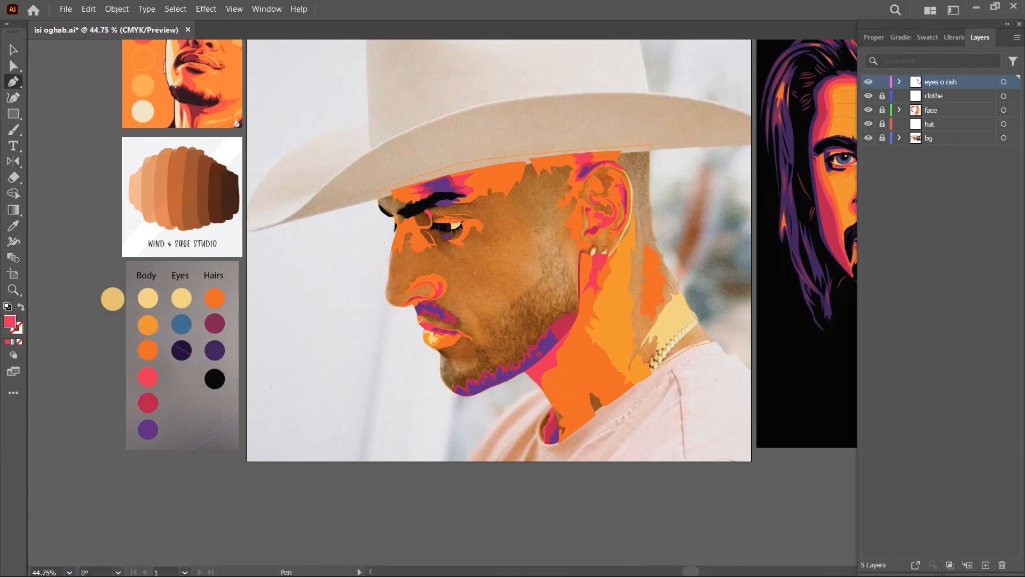
# - Start a pinkish-red beard shape at the chin and trace its spiky edge up toward the mouth corner
pyautogui.scroll(5, 520, 354)
pyautogui.click(300, 474)
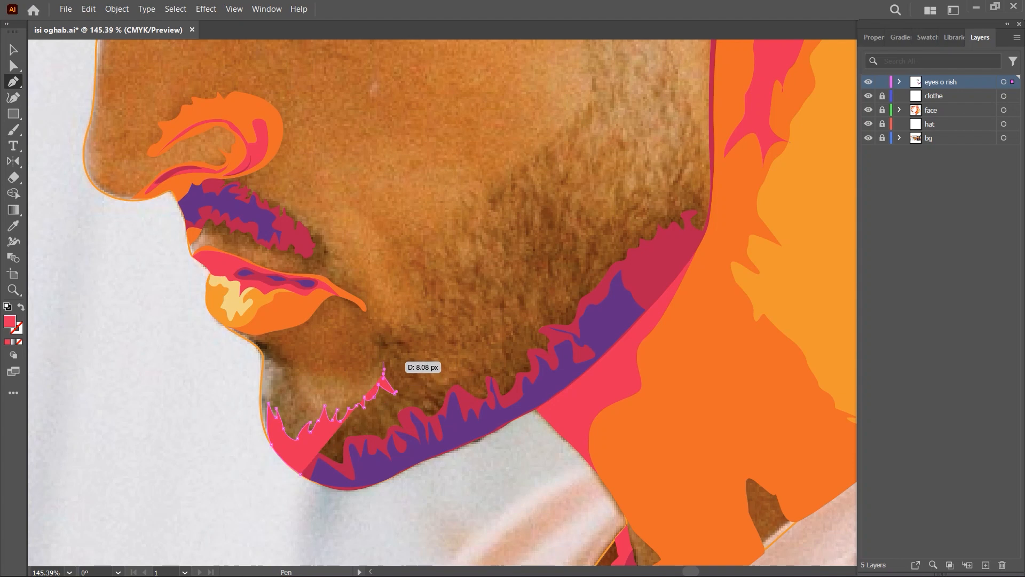
pyautogui.click(438, 318)
pyautogui.click(431, 311)
pyautogui.moveTo(455, 316); pyautogui.dragTo(461, 317)
pyautogui.click(463, 309)
pyautogui.click(456, 303)
pyautogui.moveTo(464, 297); pyautogui.dragTo(470, 304)
# - Continue the pinkish-red beard shape's spiky upper edge across the lower cheek to the jawline below the ear
pyautogui.click(541, 213)
pyautogui.moveTo(551, 210); pyautogui.dragTo(555, 215)
pyautogui.moveTo(562, 213); pyautogui.dragTo(580, 214)
pyautogui.click(567, 197)
pyautogui.click(570, 213)
pyautogui.click(578, 198)
pyautogui.click(591, 213)
pyautogui.click(669, 182)
pyautogui.click(682, 163)
pyautogui.click(692, 120)
pyautogui.moveTo(694, 134); pyautogui.dragTo(646, 231)
# - Bring the pinkish-red beard shape back along the jawline, close it at the chin, and arrange it behind the darker beard shapes
pyautogui.scroll(5, 640, 289)
pyautogui.click(666, 166)
pyautogui.moveTo(652, 367); pyautogui.dragTo(623, 440)
pyautogui.scroll(-4, 529, 539)
pyautogui.moveTo(529, 539); pyautogui.dragTo(763, 336)
pyautogui.moveTo(655, 433); pyautogui.dragTo(614, 463)
pyautogui.moveTo(474, 529); pyautogui.dragTo(370, 528)
pyautogui.click(312, 451)
pyautogui.hotkey('ctrl', '[')
pyautogui.hotkey('ctrl', '[')
pyautogui.scroll(-1, 545, 427)
# - Start a pinkish-red moustache shape beneath the nostril and trace its spiky upper edge outside the crimson moustache
pyautogui.scroll(4, 176, 109)
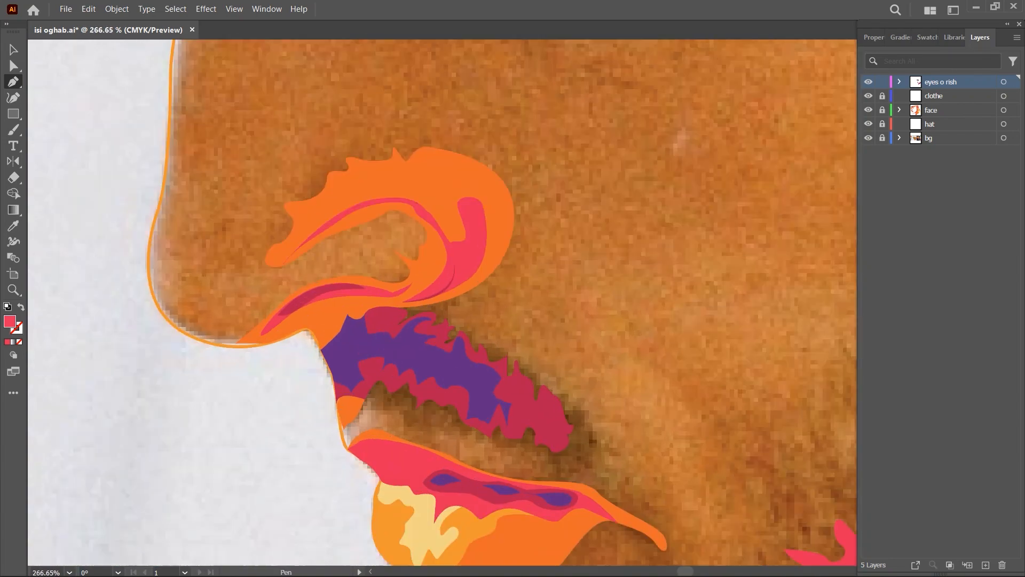
pyautogui.click(391, 303)
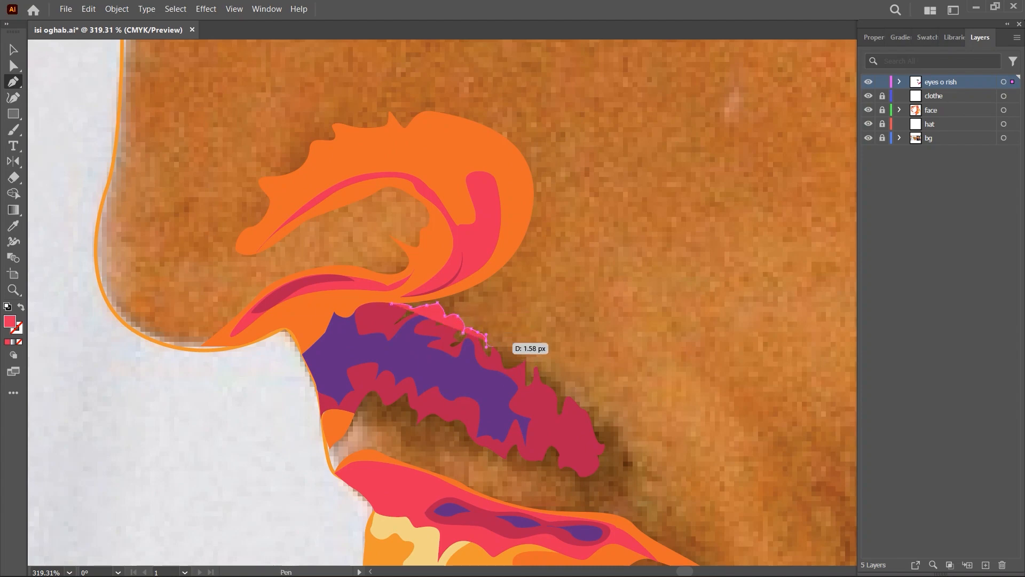
pyautogui.moveTo(575, 398); pyautogui.dragTo(600, 425)
pyautogui.click(593, 403)
pyautogui.click(603, 426)
pyautogui.click(610, 416)
# - Trace the pinkish-red moustache around its outer end and back along its lower edge above the upper lip
pyautogui.scroll(-4, 694, 449)
pyautogui.scroll(2, 785, 534)
pyautogui.scroll(6, 569, 439)
pyautogui.click(641, 426)
pyautogui.click(611, 426)
pyautogui.click(566, 426)
pyautogui.hotkey('shift', 'x')
pyautogui.scroll(-6, 619, 407)
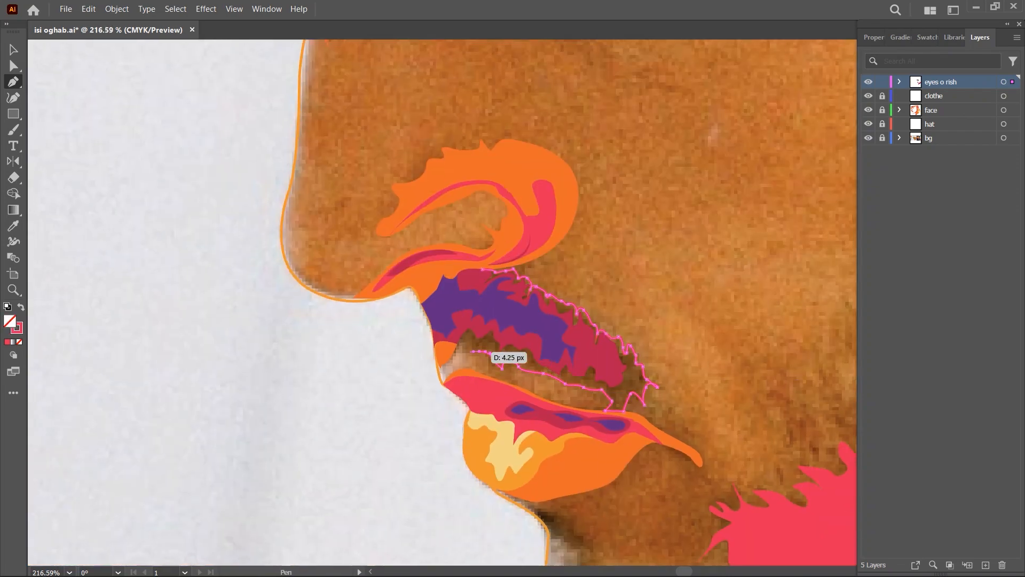
# - Close the pinkish-red moustache shape, restore its solid fill, and send it to the back
pyautogui.scroll(6, 440, 345)
pyautogui.click(521, 282)
pyautogui.click(566, 132)
pyautogui.scroll(-8, 518, 274)
pyautogui.hotkey('shift', 'x')
pyautogui.hotkey('ctrl', 'shift', '[')
pyautogui.scroll(-6, 554, 379)
pyautogui.moveTo(554, 379); pyautogui.dragTo(465, 360)
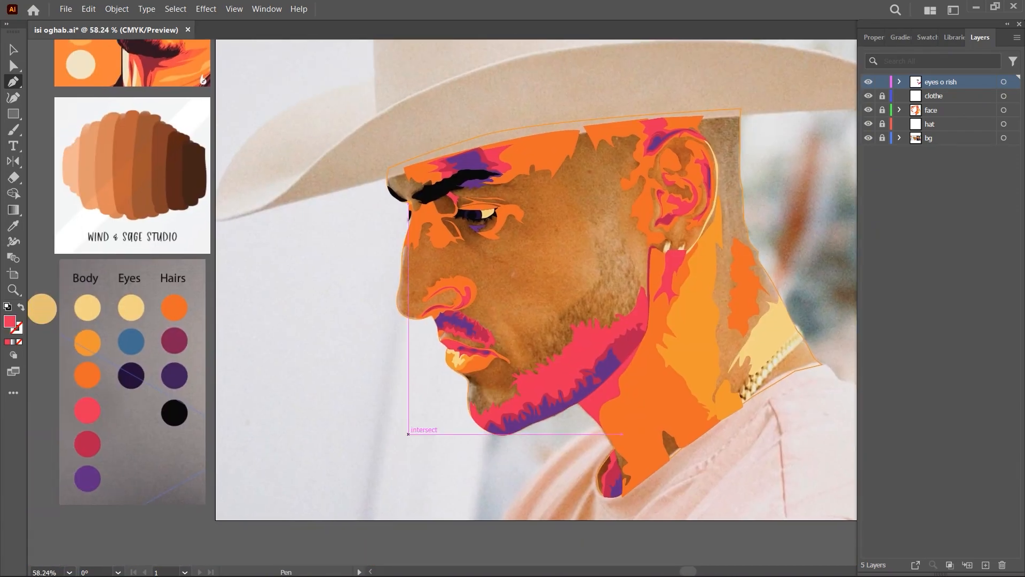
# - Sample pinkish red from the Body palette and trace a small jagged patch beneath the lower lip
pyautogui.click(87, 375)
pyautogui.press('p')
pyautogui.scroll(6, 496, 380)
pyautogui.press('i')
pyautogui.click(87, 410)
pyautogui.press('p')
pyautogui.scroll(6, 464, 371)
pyautogui.moveTo(513, 422); pyautogui.dragTo(519, 421)
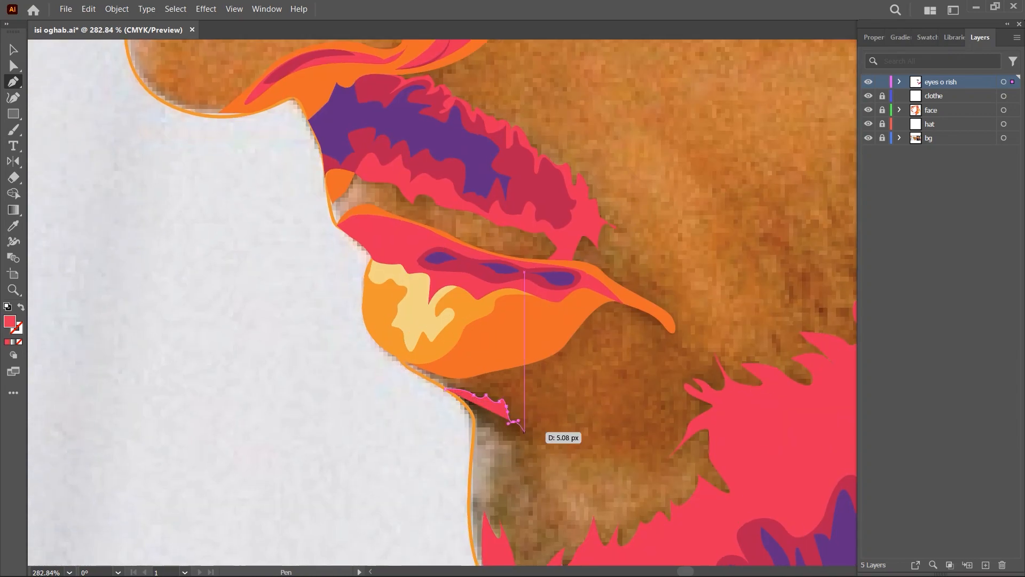
pyautogui.scroll(6, 483, 414)
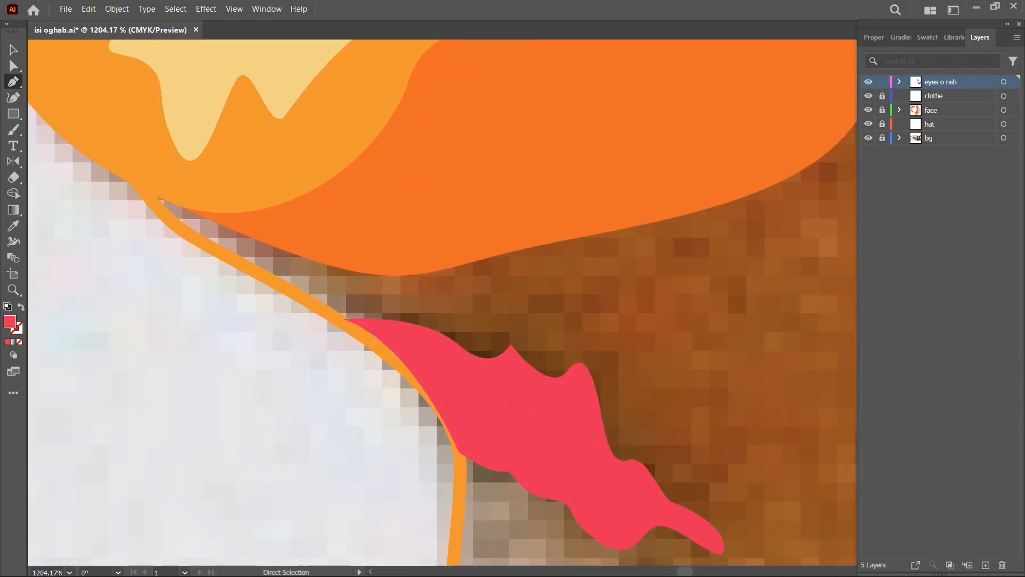
pyautogui.scroll(2, 480, 346)
pyautogui.hotkey('ctrl', 'shift', 'a')
pyautogui.scroll(-12, 487, 326)
# - Sample orange from the Body palette and trace a jagged edge from beneath the lower lip around the chin
pyautogui.press('i')
pyautogui.moveTo(374, 368); pyautogui.dragTo(348, 350)
pyautogui.click(94, 337)
pyautogui.press('p')
pyautogui.scroll(2, 700, 342)
pyautogui.scroll(6, 330, 345)
pyautogui.click(326, 343)
pyautogui.click(368, 346)
pyautogui.click(395, 351)
pyautogui.scroll(-4, 474, 378)
pyautogui.click(382, 352)
pyautogui.click(392, 385)
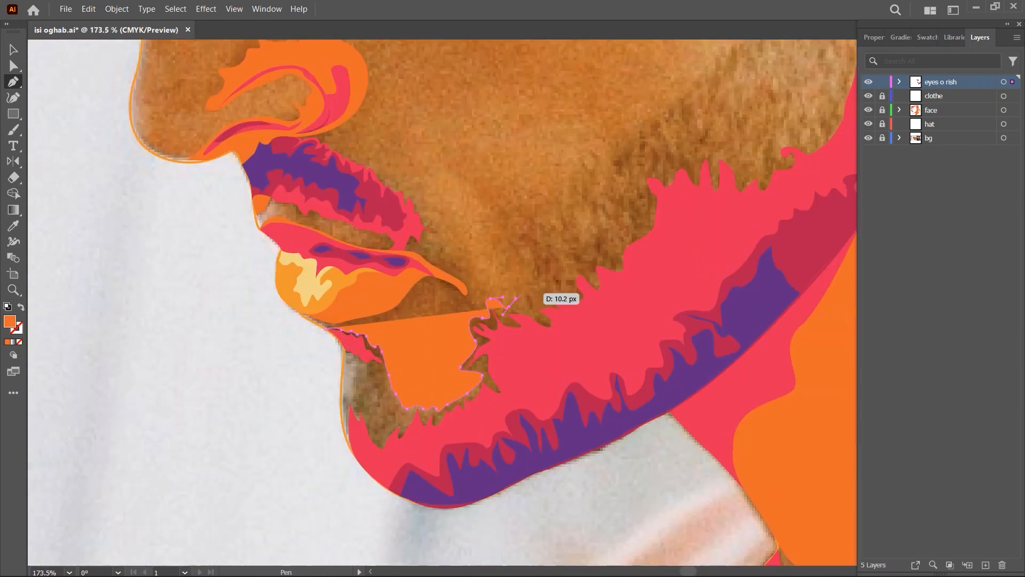
# - Extend the orange beard shape's jagged upper edge from beside the mouth out onto the cheek
pyautogui.click(526, 244)
pyautogui.click(519, 230)
pyautogui.scroll(-1, 515, 229)
pyautogui.click(479, 276)
pyautogui.click(472, 264)
pyautogui.moveTo(472, 264); pyautogui.dragTo(401, 334)
pyautogui.click(423, 331)
pyautogui.moveTo(434, 328); pyautogui.dragTo(446, 323)
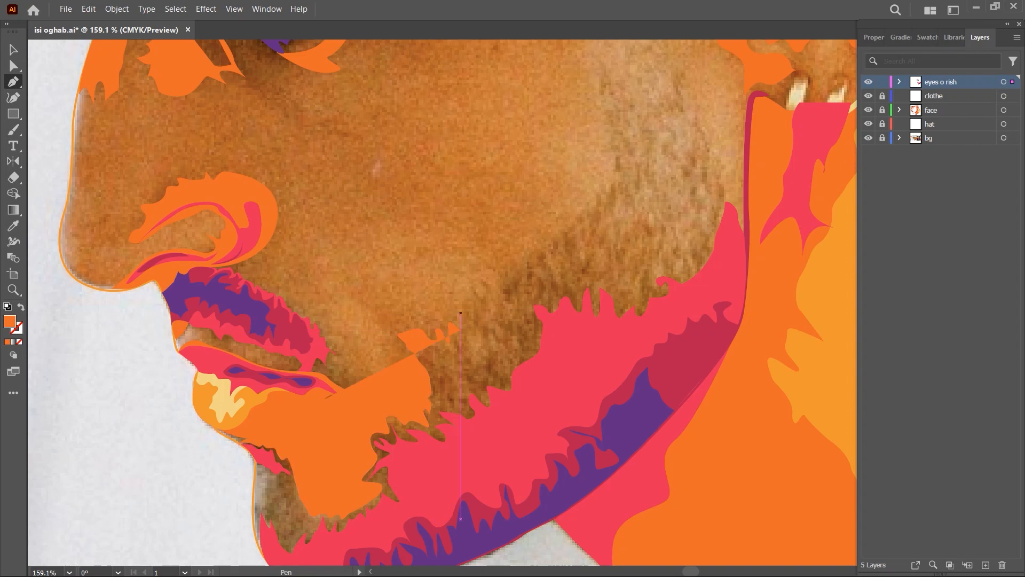
# - Continue the orange beard shape's spiky upper edge diagonally across the cheek toward the sideburn
pyautogui.click(548, 255)
pyautogui.click(554, 238)
pyautogui.click(559, 246)
pyautogui.click(564, 233)
pyautogui.click(569, 239)
pyautogui.moveTo(575, 232); pyautogui.dragTo(575, 222)
pyautogui.moveTo(584, 210); pyautogui.dragTo(549, 292)
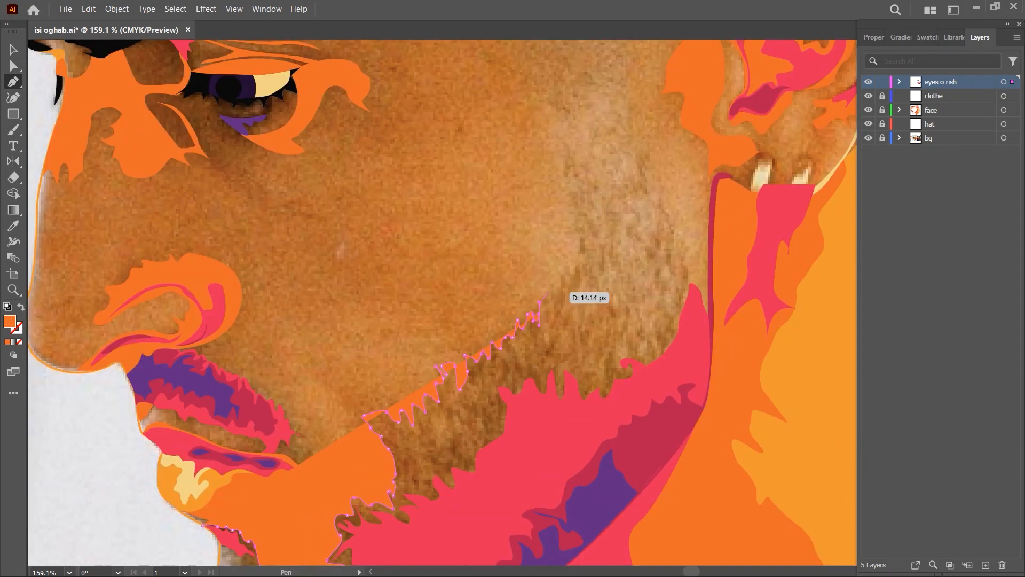
# - Carry the orange beard shape's jagged edge up the front of the sideburn toward the ear
pyautogui.click(582, 275)
pyautogui.click(582, 256)
pyautogui.moveTo(580, 239); pyautogui.dragTo(499, 318)
pyautogui.click(499, 302)
pyautogui.click(491, 284)
pyautogui.click(502, 277)
pyautogui.scroll(1, 514, 295)
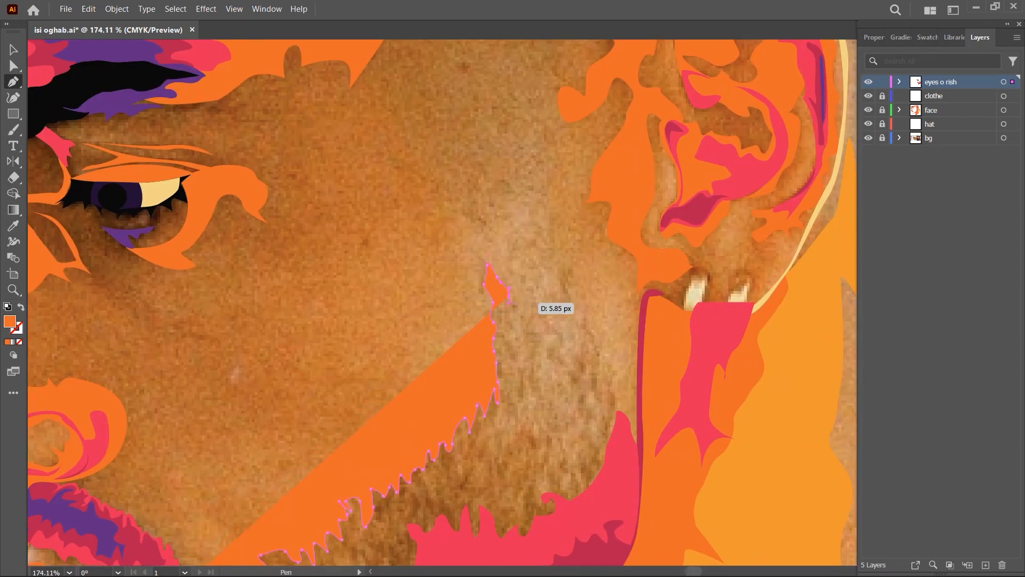
# - Bring the orange beard shape down from the sideburn along the jaw to the front of the chin
pyautogui.scroll(-5, 601, 342)
pyautogui.scroll(10, 430, 445)
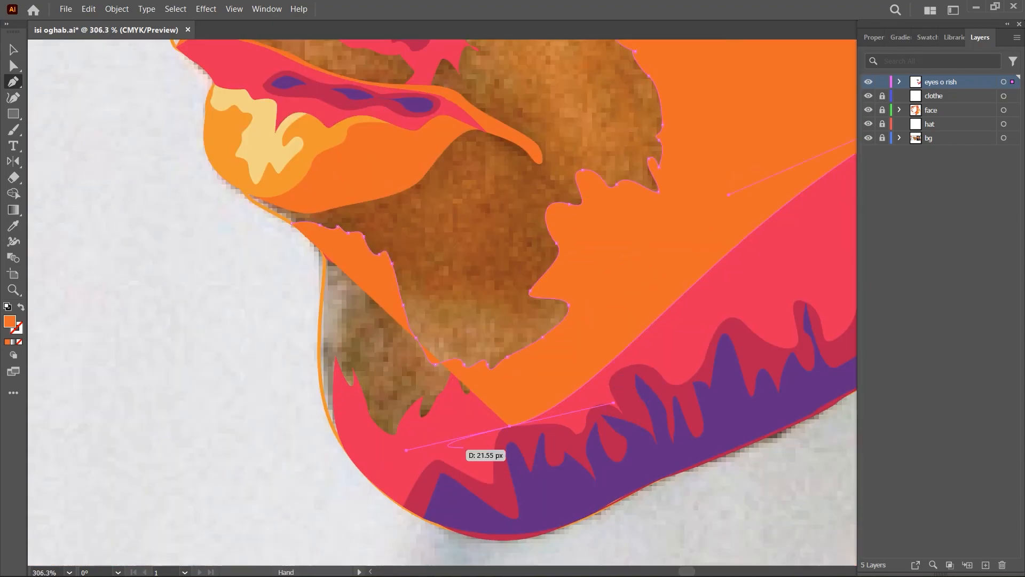
pyautogui.click(365, 472)
pyautogui.scroll(-5, 299, 265)
pyautogui.moveTo(302, 98); pyautogui.dragTo(299, 104)
# - Trace the orange beard shape up the chin's contour to beneath the lower lip, close it, and restore its solid fill
pyautogui.hotkey('shift', 'x')
pyautogui.scroll(7, 279, 125)
pyautogui.moveTo(278, 125); pyautogui.dragTo(302, 176)
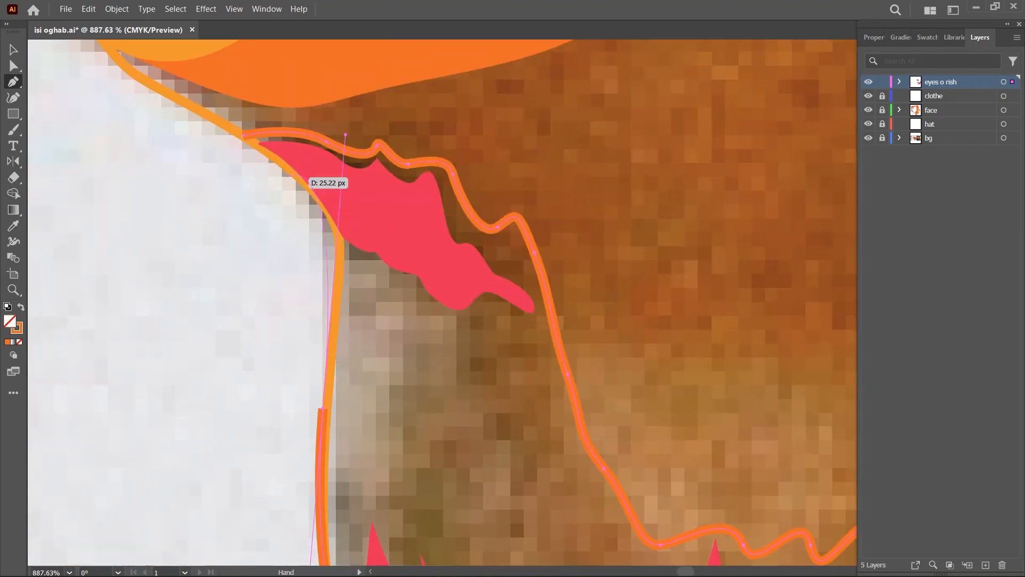
pyautogui.click(323, 407)
pyautogui.click(337, 230)
pyautogui.click(244, 136)
pyautogui.hotkey('shift', 'x')
pyautogui.scroll(-10, 430, 267)
pyautogui.moveTo(430, 267); pyautogui.dragTo(353, 354)
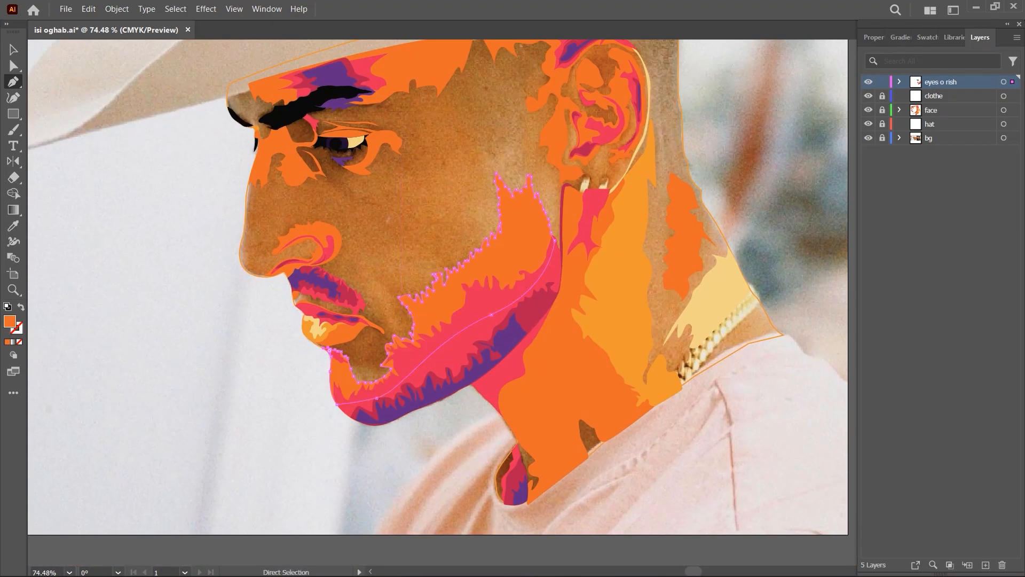
# - Unlock the face layer and turn the light-orange outline around the face and neck into a solid base fill
pyautogui.keyDown('ctrl'); pyautogui.click(325, 342); pyautogui.keyUp('ctrl')
pyautogui.scroll(5, 356, 222)
pyautogui.scroll(-7, 291, 400)
pyautogui.scroll(5, 465, 278)
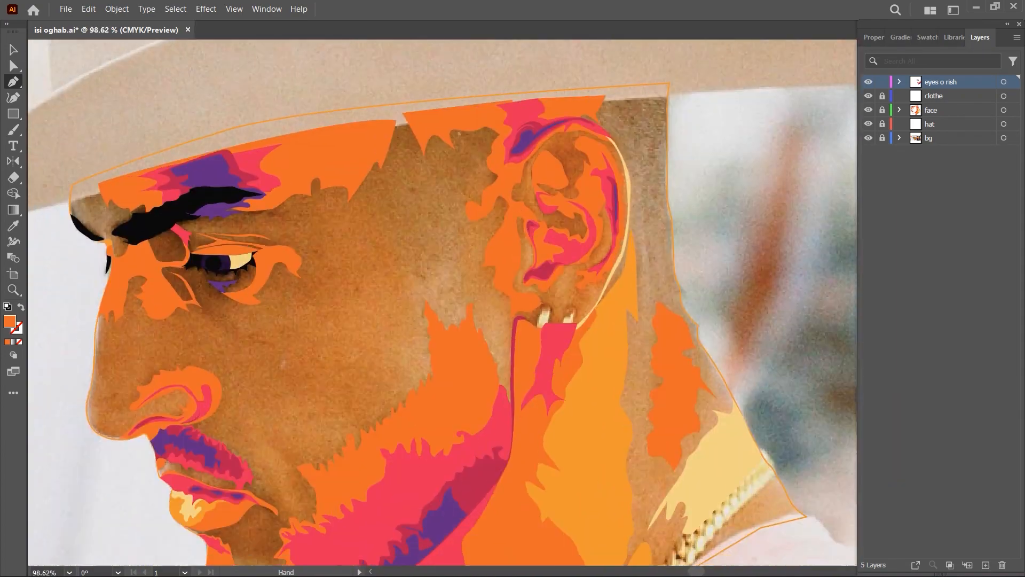
pyautogui.scroll(-4, 493, 314)
pyautogui.press('v')
pyautogui.click(882, 110)
pyautogui.click(576, 241)
pyautogui.hotkey('shift', 'x')
pyautogui.click(441, 207)
pyautogui.scroll(3, 441, 207)
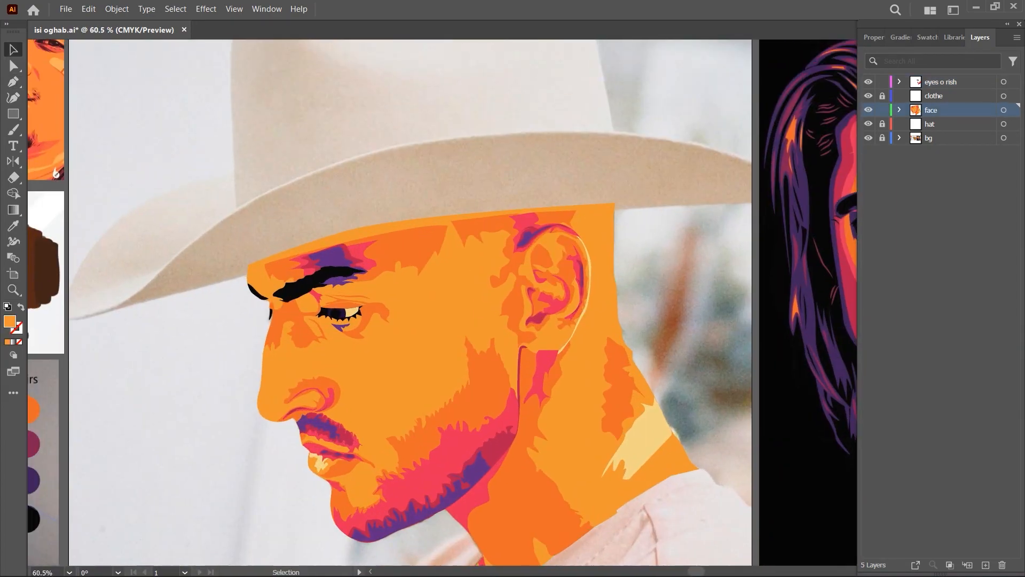
# - Lock and hide the face layer, and make the eyes o rish layer active
pyautogui.click(869, 110)
pyautogui.click(868, 110)
pyautogui.click(882, 110)
pyautogui.scroll(1, 320, 534)
pyautogui.click(869, 110)
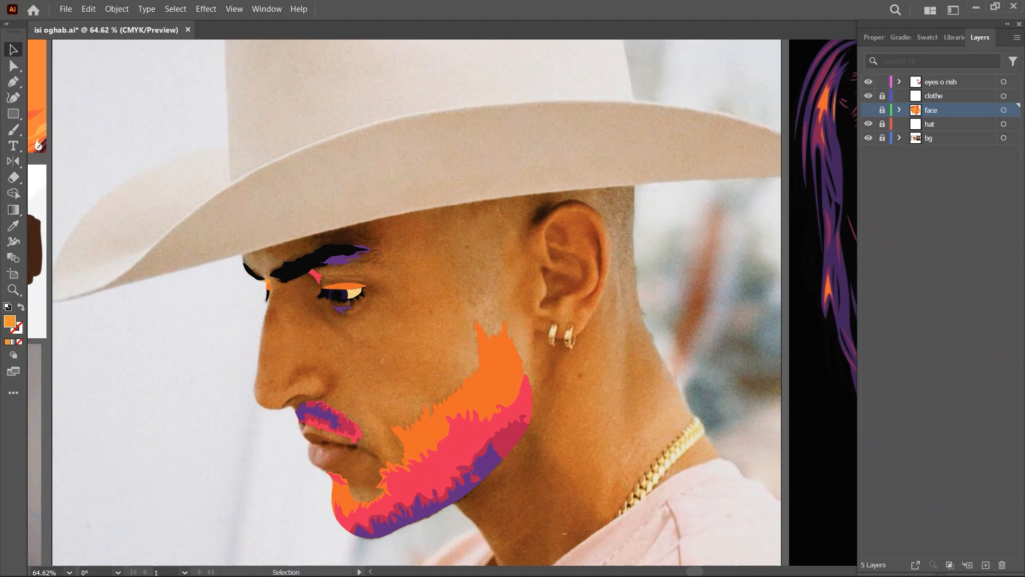
pyautogui.click(941, 81)
# - Sample pinkish-red from the Body palette and trace small curved shapes where both earrings meet the earlobe
pyautogui.press('p')
pyautogui.scroll(-2, 532, 229)
pyautogui.scroll(2, 209, 401)
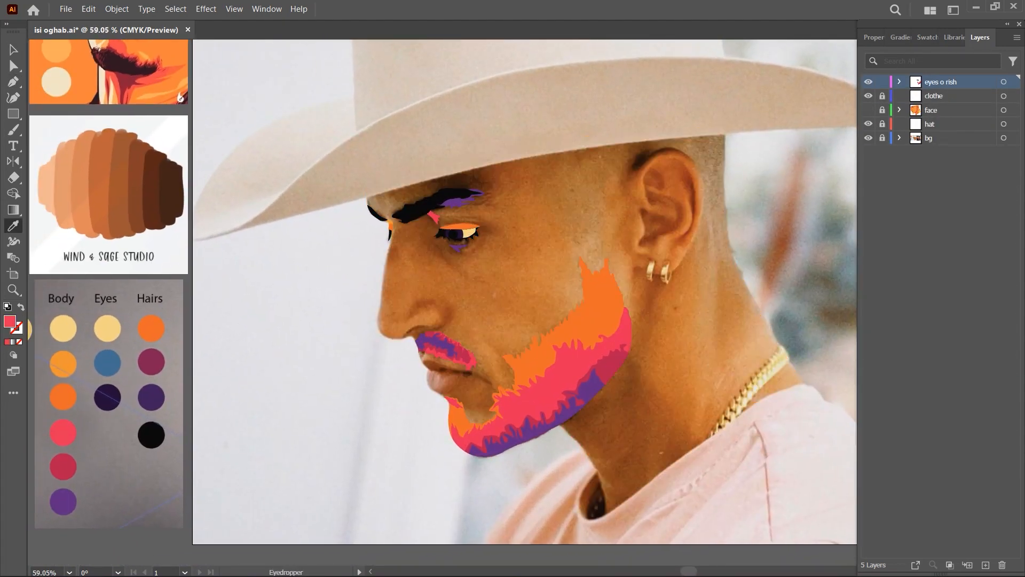
pyautogui.press('p')
pyautogui.scroll(10, 680, 247)
pyautogui.click(585, 307)
pyautogui.moveTo(620, 323); pyautogui.dragTo(625, 330)
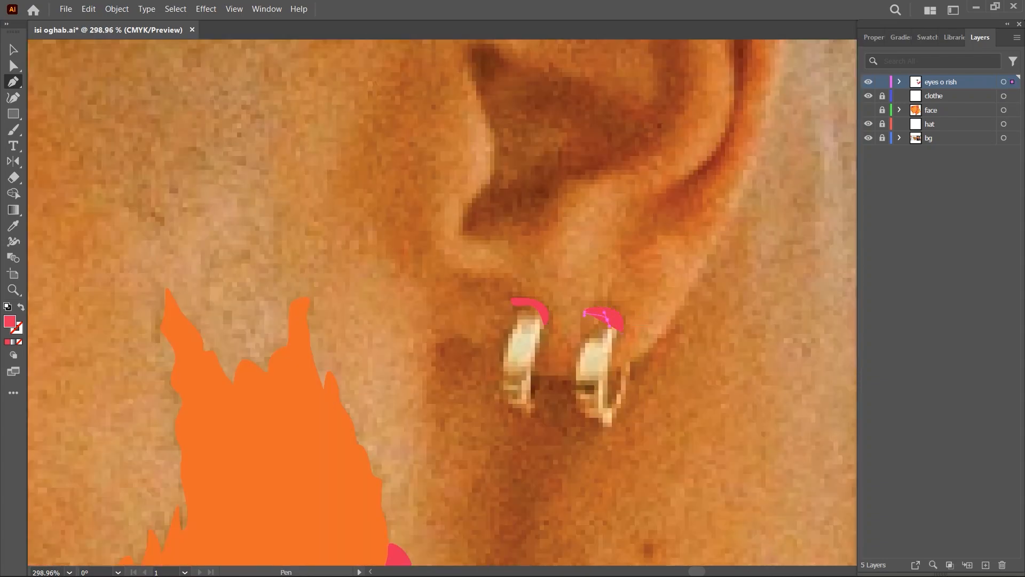
pyautogui.click(586, 308)
# - Sample orange from the Body palette and trace the thin hooked edge at the back of the rear earring
pyautogui.scroll(-10, 711, 350)
pyautogui.press('i')
pyautogui.click(94, 404)
pyautogui.press('p')
pyautogui.scroll(6, 715, 267)
pyautogui.scroll(5, 557, 316)
pyautogui.click(551, 328)
pyautogui.moveTo(540, 362); pyautogui.dragTo(532, 360)
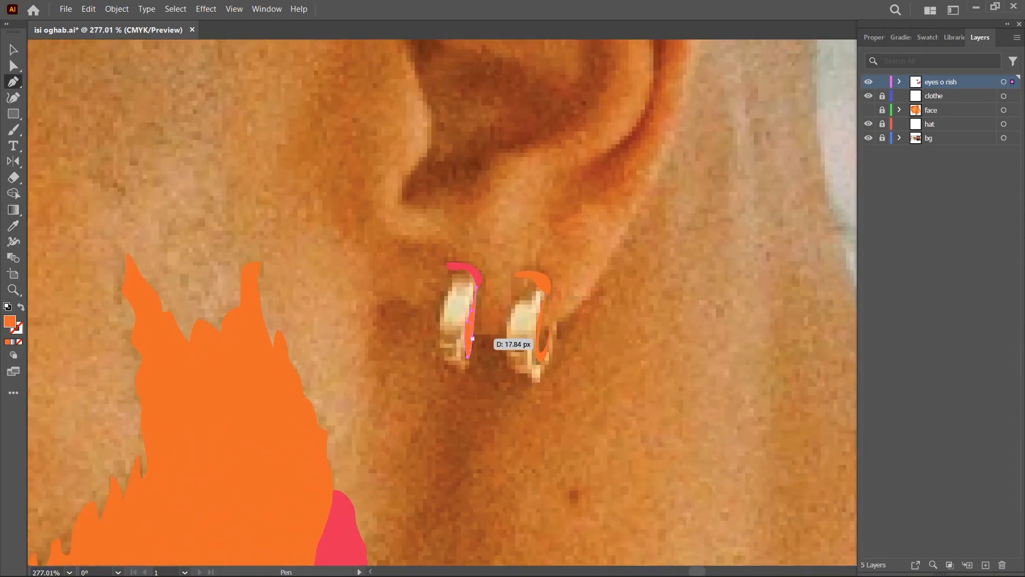
# - Trace thin curved rims along the front edges of both hoop earrings
pyautogui.scroll(3, 562, 292)
pyautogui.click(452, 284)
pyautogui.moveTo(438, 338); pyautogui.dragTo(439, 368)
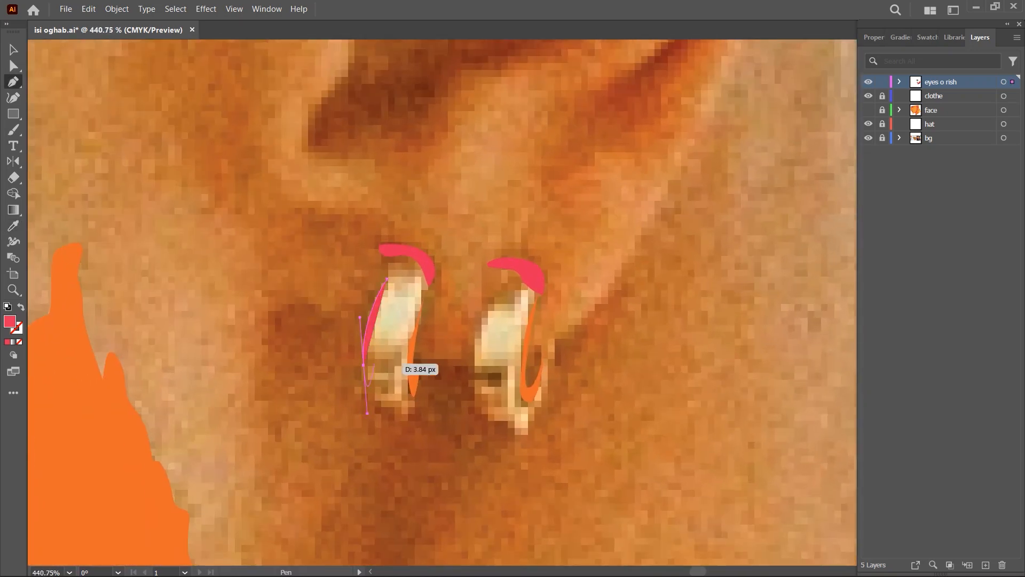
pyautogui.scroll(1, 617, 378)
pyautogui.click(510, 435)
pyautogui.moveTo(457, 382); pyautogui.dragTo(468, 477)
pyautogui.scroll(-1, 528, 496)
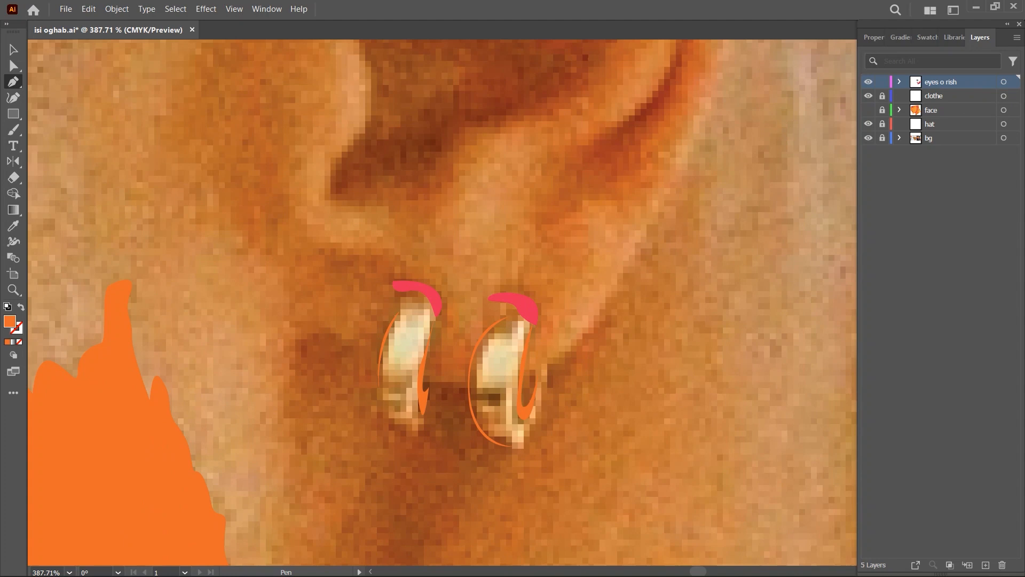
# - Recolour the earrings' top shapes crimson and their rims pinkish-red, and trace an orange shadow along the rear earring's lower front
pyautogui.scroll(-6, 484, 299)
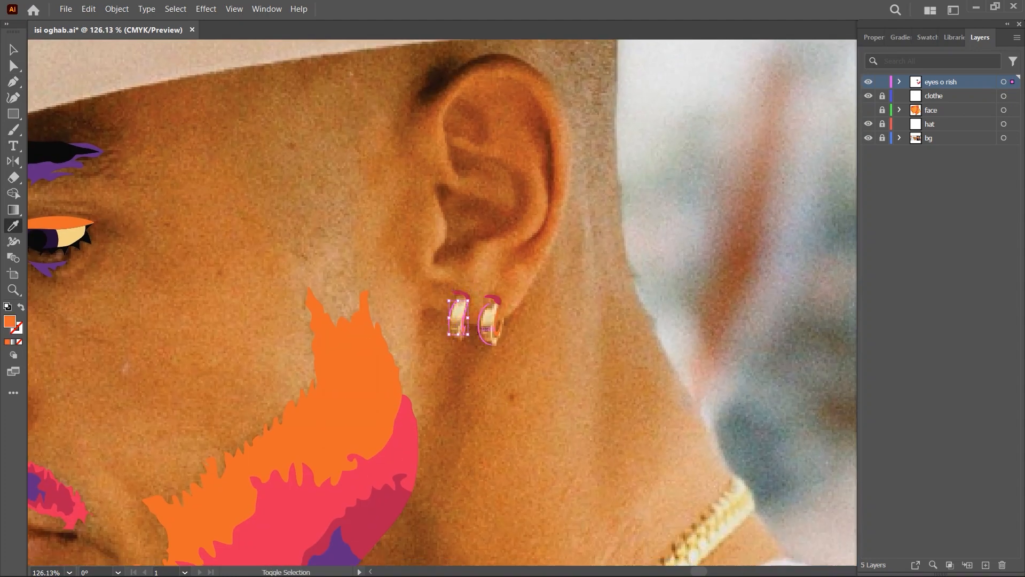
pyautogui.scroll(6, 485, 323)
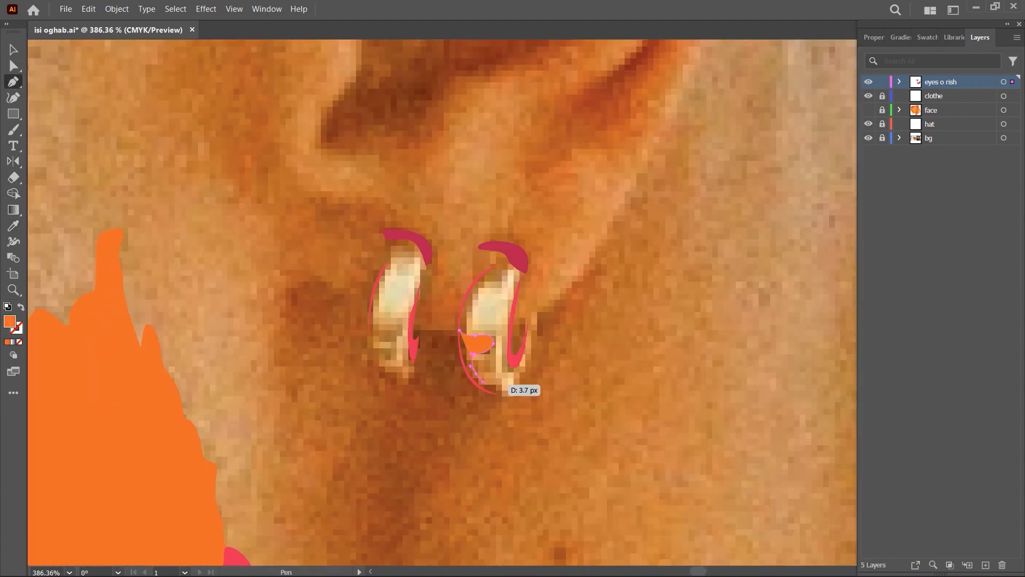
pyautogui.moveTo(499, 385); pyautogui.dragTo(502, 386)
pyautogui.click(503, 394)
pyautogui.scroll(6, 451, 365)
pyautogui.moveTo(489, 351); pyautogui.dragTo(500, 163)
pyautogui.keyDown('ctrl'); pyautogui.click(443, 289); pyautogui.keyUp('ctrl')
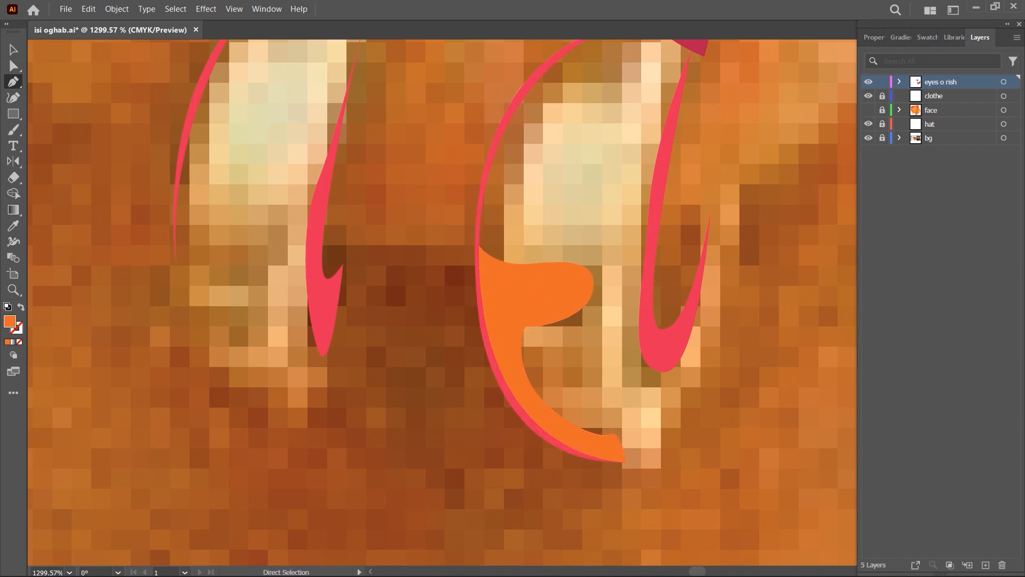
# - Trace an orange shadow with a wavy inner edge along the lower front of the front earring
pyautogui.scroll(-4, 324, 289)
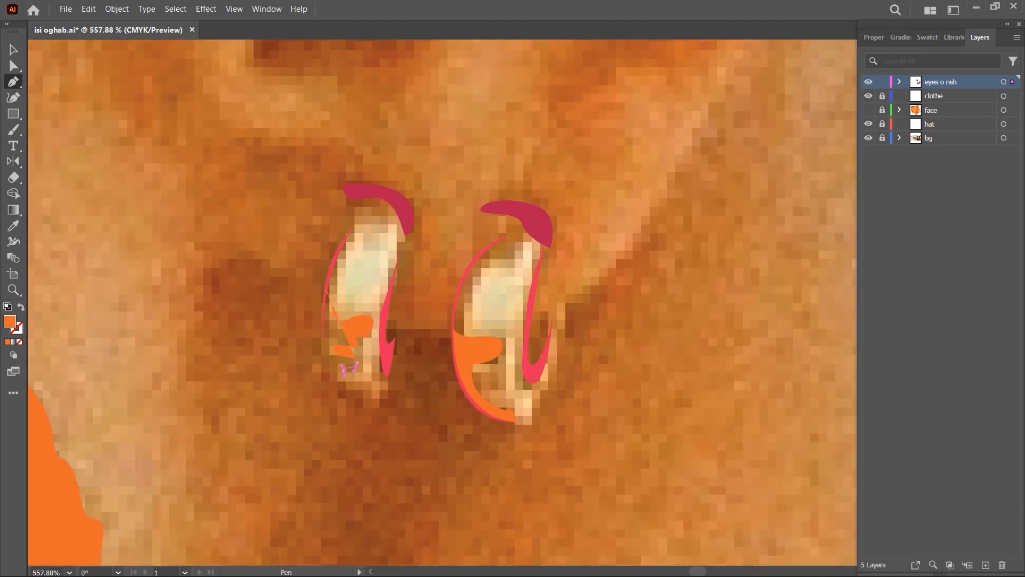
pyautogui.scroll(-4, 349, 368)
pyautogui.scroll(9, 389, 369)
pyautogui.moveTo(381, 210); pyautogui.dragTo(422, 86)
pyautogui.keyDown('ctrl'); pyautogui.click(361, 257); pyautogui.keyUp('ctrl')
pyautogui.scroll(-10, 400, 299)
# - Sample pale yellow from the Body palette and trace the front earring's body from its top down its back edge
pyautogui.moveTo(400, 299); pyautogui.dragTo(661, 304)
pyautogui.press('i')
pyautogui.click(94, 359)
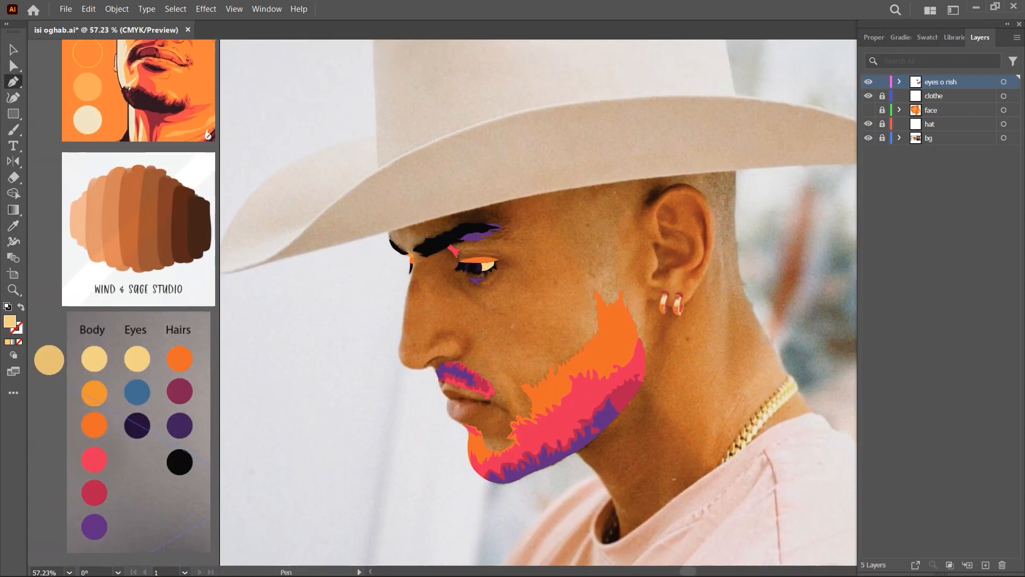
pyautogui.scroll(6, 679, 297)
pyautogui.scroll(3, 509, 296)
pyautogui.click(515, 299)
pyautogui.scroll(-3, 527, 308)
pyautogui.moveTo(552, 263); pyautogui.dragTo(566, 256)
pyautogui.click(552, 263)
pyautogui.moveTo(574, 285)
pyautogui.mouseDown()
pyautogui.moveTo(577, 296)
pyautogui.moveTo(557, 307)
pyautogui.mouseUp()
pyautogui.scroll(2, 576, 394)
pyautogui.moveTo(547, 349); pyautogui.dragTo(542, 357)
pyautogui.moveTo(544, 405); pyautogui.dragTo(545, 417)
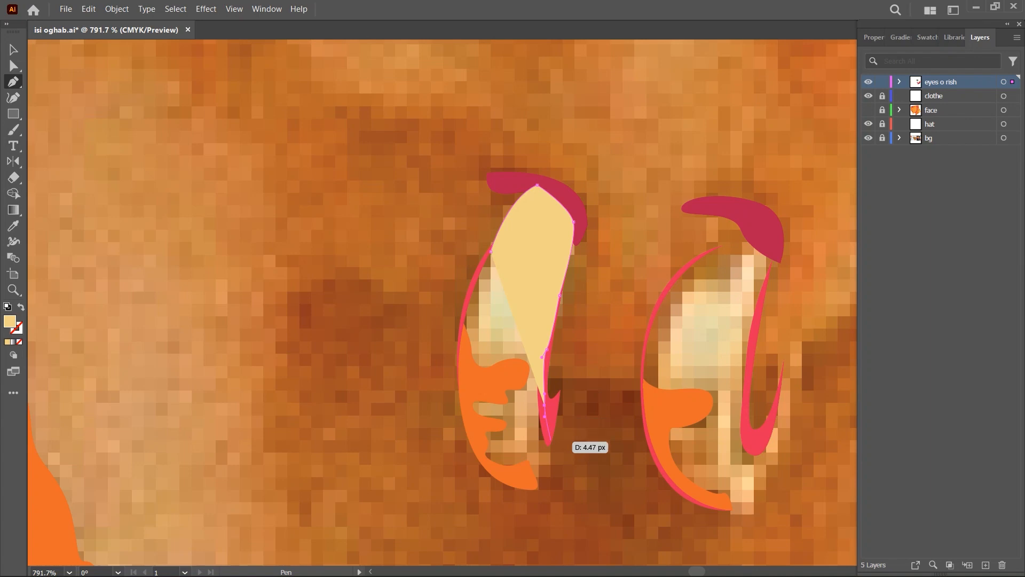
# - Complete the pale yellow shape around the front earring's bottom and front edge, and send it to the back
pyautogui.moveTo(504, 488); pyautogui.dragTo(498, 489)
pyautogui.click(475, 445)
pyautogui.click(463, 370)
pyautogui.scroll(3, 462, 320)
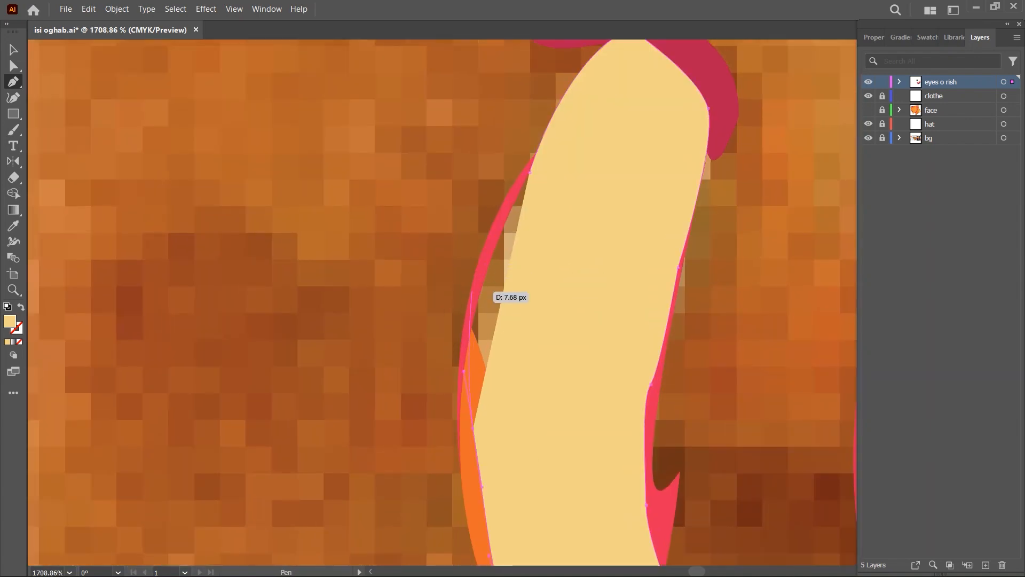
pyautogui.moveTo(474, 282); pyautogui.dragTo(485, 250)
pyautogui.click(526, 165)
pyautogui.hotkey('ctrl', 'shift', '[')
pyautogui.scroll(-6, 530, 252)
# - Trace the rear earring's pale yellow body down its front curve, around the bottom and into the hooked back edge
pyautogui.scroll(5, 630, 233)
pyautogui.moveTo(598, 228); pyautogui.dragTo(471, 275)
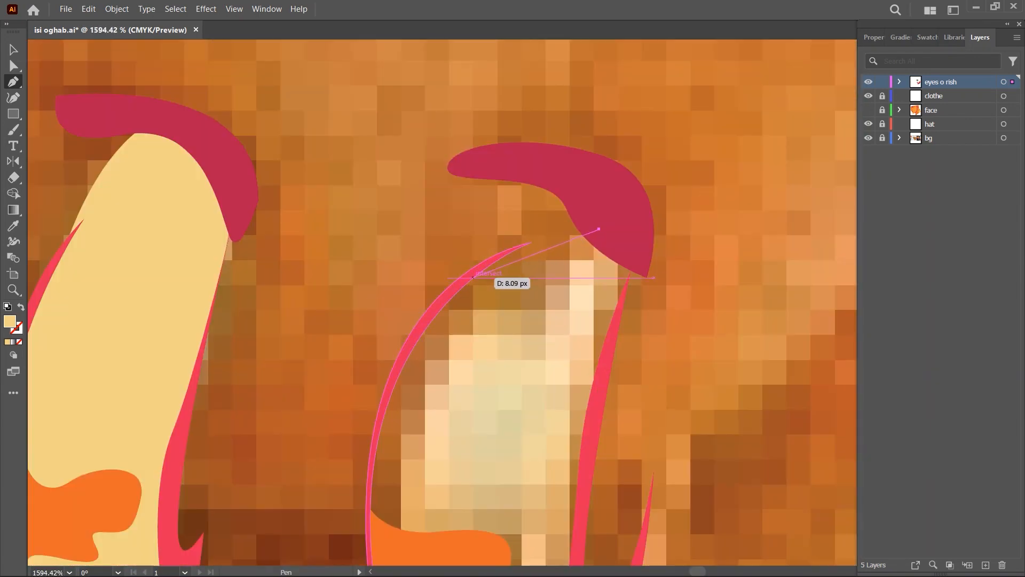
pyautogui.scroll(-3, 425, 167)
pyautogui.moveTo(400, 343); pyautogui.dragTo(407, 404)
pyautogui.moveTo(482, 447); pyautogui.dragTo(508, 450)
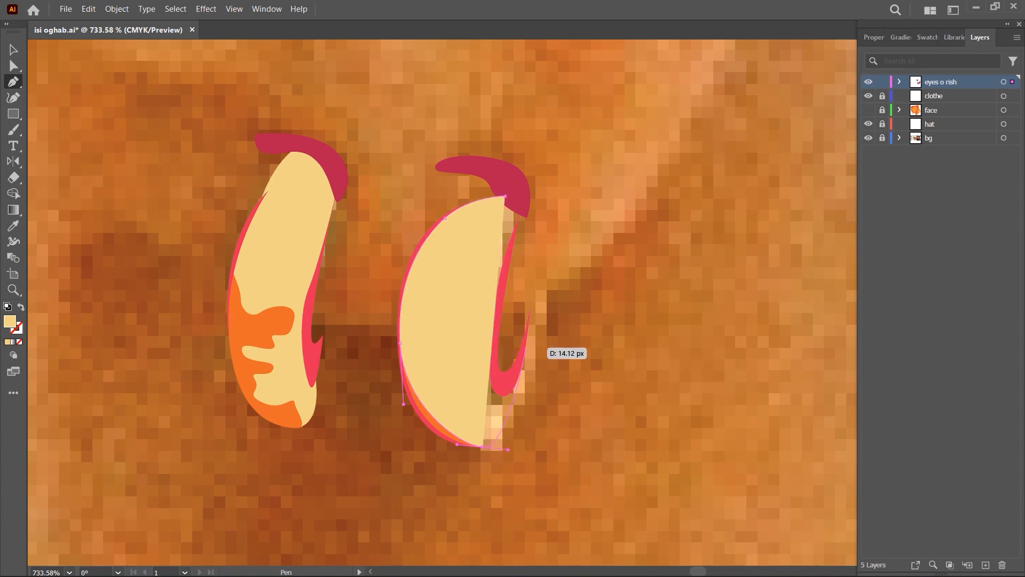
pyautogui.moveTo(526, 345); pyautogui.dragTo(530, 280)
pyautogui.click(526, 345)
pyautogui.moveTo(495, 384); pyautogui.dragTo(479, 367)
# - Close the rear earring's pale yellow shape up to its crimson top and send it behind the other earring shapes
pyautogui.scroll(4, 484, 368)
pyautogui.click(516, 325)
pyautogui.click(539, 108)
pyautogui.click(553, 233)
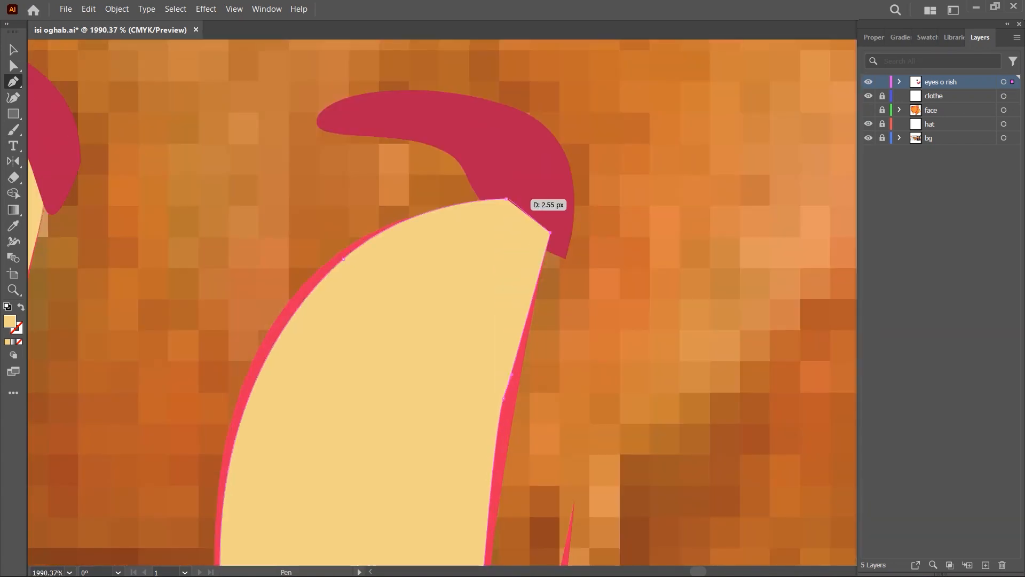
pyautogui.click(506, 200)
pyautogui.scroll(-4, 500, 172)
pyautogui.hotkey('ctrl', 'shift', '[')
pyautogui.hotkey('ctrl', '[')
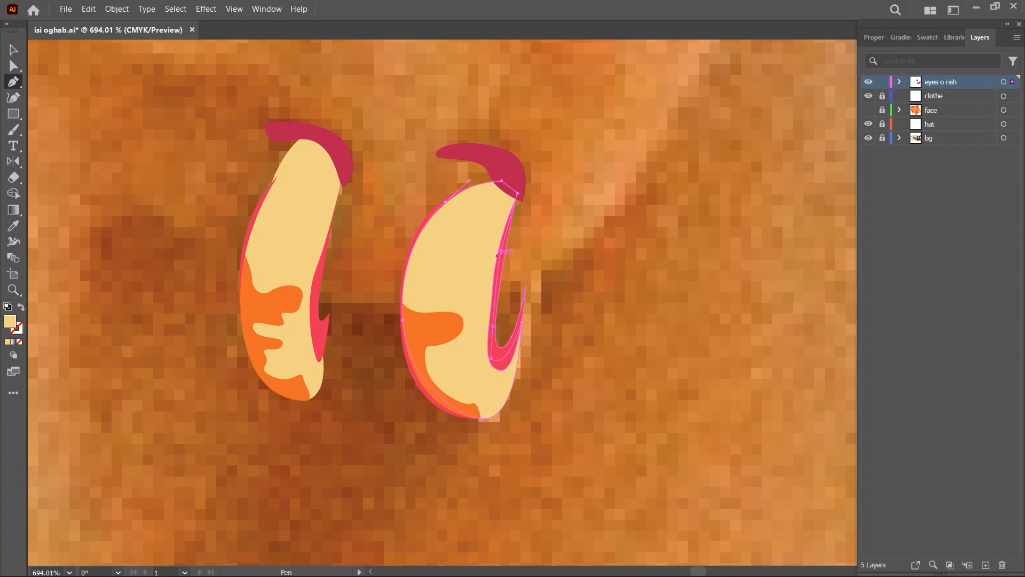
pyautogui.keyDown('ctrl'); pyautogui.click(624, 257); pyautogui.keyUp('ctrl')
# - Trace black gap shapes between the necklace's lowest links near the shirt collar
pyautogui.scroll(-10, 623, 256)
pyautogui.moveTo(709, 383); pyautogui.dragTo(467, 342)
pyautogui.scroll(4, 467, 341)
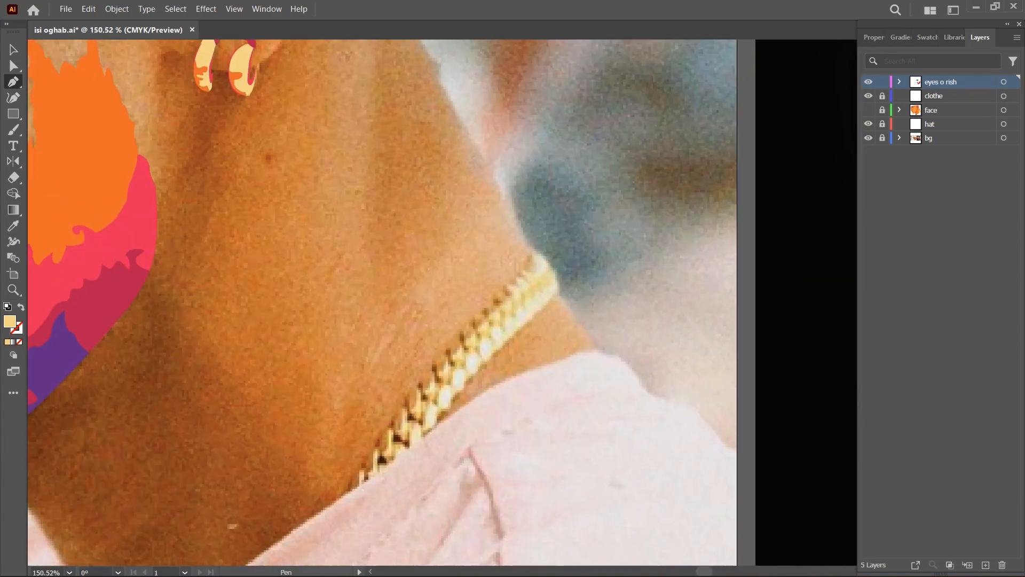
pyautogui.scroll(-5, 467, 341)
pyautogui.scroll(8, 441, 383)
pyautogui.click(361, 475)
pyautogui.moveTo(361, 454); pyautogui.dragTo(369, 451)
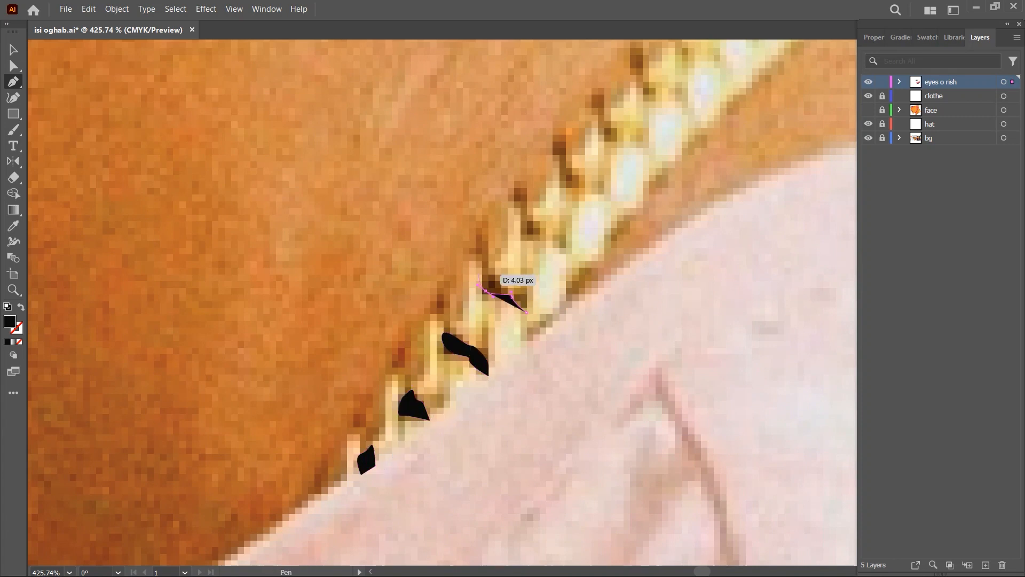
# - Continue tracing small black gap shapes between the links farther up the necklace
pyautogui.scroll(-2, 491, 335)
pyautogui.moveTo(485, 332); pyautogui.dragTo(491, 337)
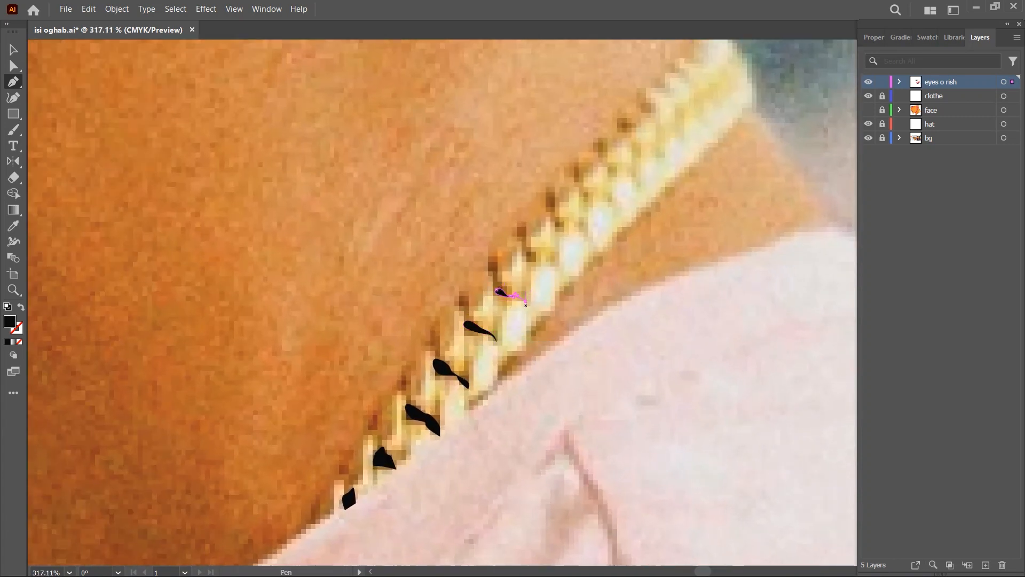
pyautogui.scroll(-5, 561, 261)
pyautogui.scroll(5, 588, 233)
pyautogui.moveTo(497, 304); pyautogui.dragTo(507, 289)
pyautogui.moveTo(508, 284); pyautogui.dragTo(586, 350)
# - Sample purple and trace a thin wavy shadow along the necklace's lower edge
pyautogui.scroll(-5, 555, 299)
pyautogui.scroll(-3, 555, 310)
pyautogui.press('i')
pyautogui.click(478, 344)
pyautogui.press('p')
pyautogui.scroll(5, 689, 347)
pyautogui.moveTo(689, 347); pyautogui.dragTo(495, 314)
pyautogui.click(462, 397)
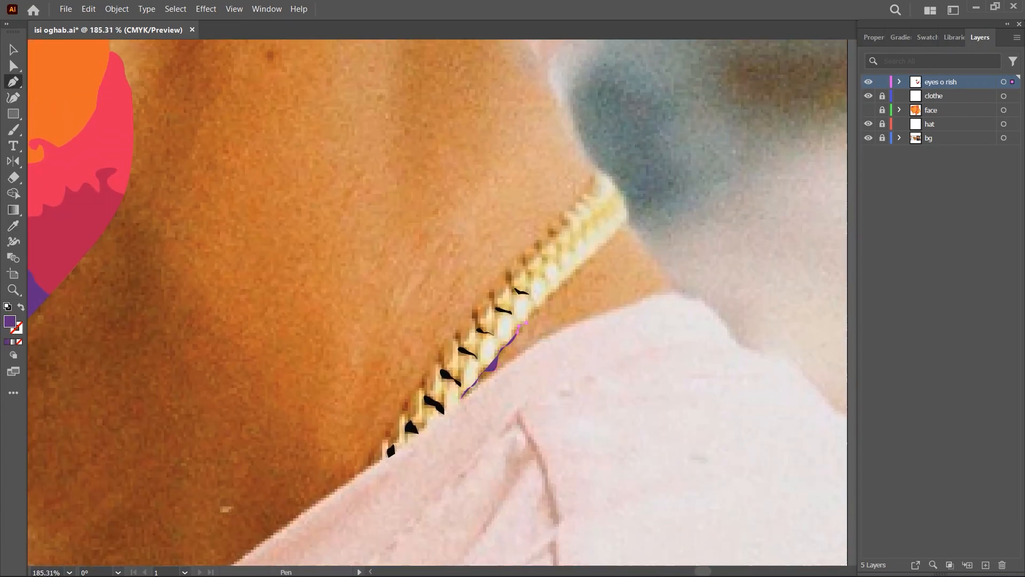
pyautogui.scroll(5, 556, 310)
pyautogui.scroll(-5, 443, 386)
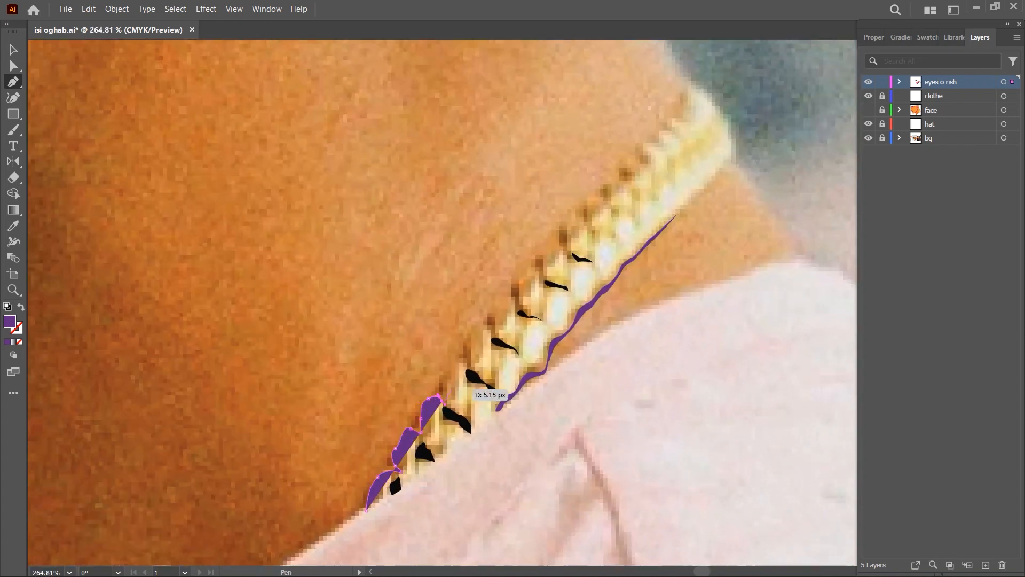
# - Extend the scalloped purple shadow along the necklace's upper edge toward the back of the neck and turn it back
pyautogui.moveTo(621, 182); pyautogui.dragTo(628, 176)
pyautogui.moveTo(641, 166); pyautogui.dragTo(643, 162)
pyautogui.moveTo(652, 153); pyautogui.dragTo(652, 148)
pyautogui.click(641, 146)
pyautogui.moveTo(639, 158); pyautogui.dragTo(644, 173)
# - Switch the purple necklace shadow to an outline and trace its inner edge back down along the upper links
pyautogui.hotkey('shift', 'x')
pyautogui.scroll(4, 604, 163)
pyautogui.moveTo(459, 368); pyautogui.dragTo(452, 376)
pyautogui.moveTo(485, 410); pyautogui.dragTo(617, 319)
pyautogui.moveTo(520, 387); pyautogui.dragTo(514, 394)
pyautogui.moveTo(502, 406); pyautogui.dragTo(580, 356)
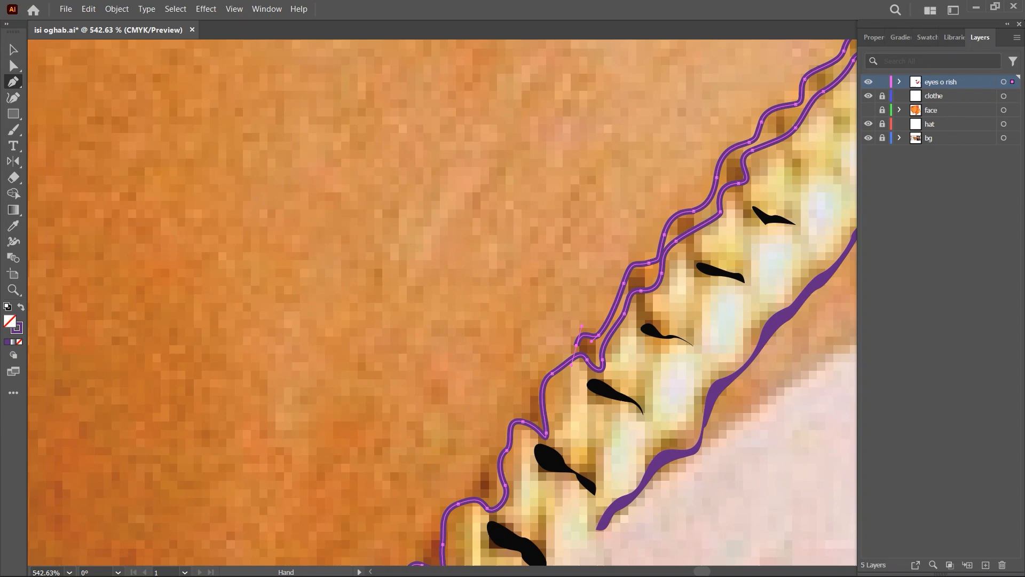
# - Continue the purple shadow's inner edge down to the collar, close the shape, and restore its solid fill
pyautogui.moveTo(537, 392); pyautogui.dragTo(530, 398)
pyautogui.moveTo(513, 422); pyautogui.dragTo(611, 291)
pyautogui.moveTo(563, 356); pyautogui.dragTo(557, 371)
pyautogui.moveTo(537, 382); pyautogui.dragTo(584, 316)
pyautogui.moveTo(507, 450); pyautogui.dragTo(501, 458)
pyautogui.click(477, 538)
pyautogui.scroll(-6, 587, 395)
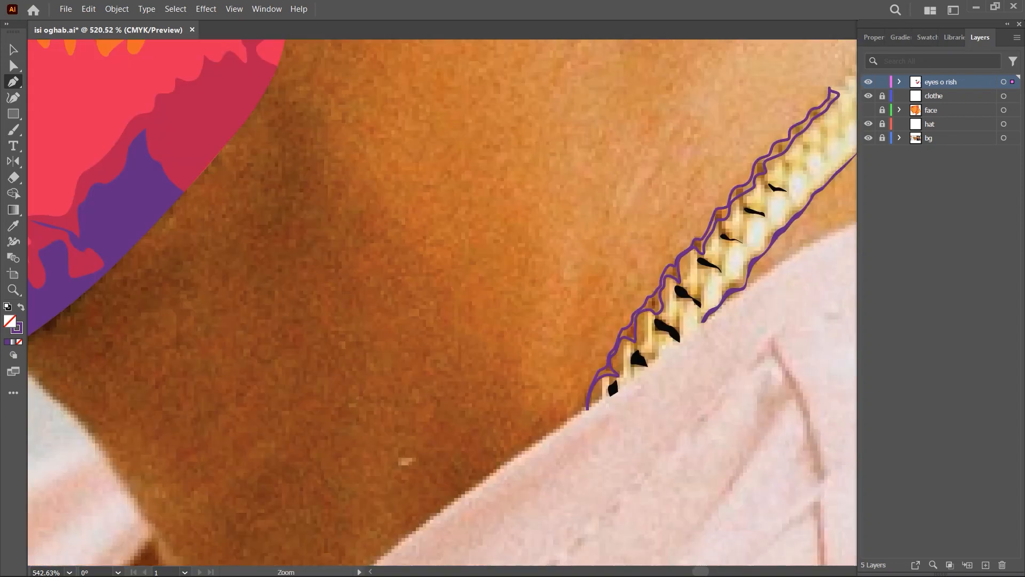
pyautogui.hotkey('shift', 'x')
# - Sample orange and trace a scalloped shape from the collar up around the lower necklace links
pyautogui.press('i')
pyautogui.click(291, 243)
pyautogui.scroll(5, 598, 432)
pyautogui.click(339, 509)
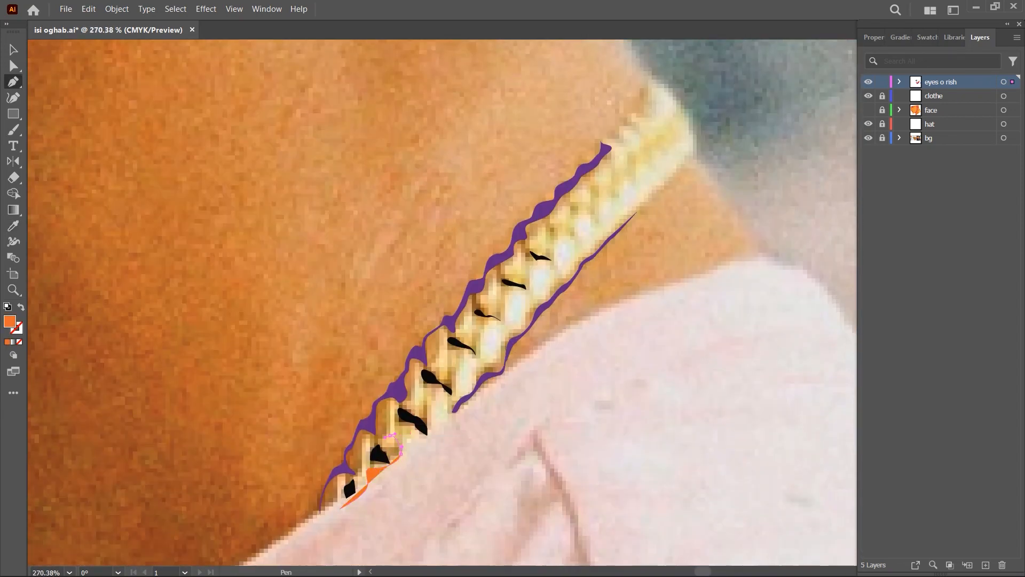
pyautogui.moveTo(431, 436); pyautogui.dragTo(434, 432)
pyautogui.moveTo(431, 413); pyautogui.dragTo(430, 408)
pyautogui.moveTo(422, 405); pyautogui.dragTo(418, 403)
pyautogui.moveTo(421, 390); pyautogui.dragTo(427, 393)
pyautogui.moveTo(448, 352); pyautogui.dragTo(453, 353)
pyautogui.moveTo(468, 356); pyautogui.dragTo(472, 358)
pyautogui.moveTo(480, 353); pyautogui.dragTo(481, 348)
# - Continue the orange shape's wavy edge upward around the middle necklace links and their black gaps
pyautogui.moveTo(474, 337); pyautogui.dragTo(469, 334)
pyautogui.moveTo(466, 322); pyautogui.dragTo(469, 320)
pyautogui.moveTo(470, 316); pyautogui.dragTo(487, 292)
pyautogui.moveTo(493, 278); pyautogui.dragTo(495, 281)
pyautogui.moveTo(528, 288); pyautogui.dragTo(529, 285)
pyautogui.moveTo(513, 277); pyautogui.dragTo(495, 299)
pyautogui.moveTo(539, 299); pyautogui.dragTo(539, 296)
pyautogui.click(544, 273)
pyautogui.moveTo(526, 276); pyautogui.dragTo(578, 254)
# - Extend the orange edge to the necklace's far end at the back of the neck, turn it back, and switch it to an outline
pyautogui.moveTo(584, 247); pyautogui.dragTo(584, 243)
pyautogui.moveTo(582, 233); pyautogui.dragTo(585, 232)
pyautogui.moveTo(604, 233); pyautogui.dragTo(609, 232)
pyautogui.moveTo(606, 218); pyautogui.dragTo(610, 215)
pyautogui.moveTo(652, 185); pyautogui.dragTo(655, 185)
pyautogui.moveTo(654, 170); pyautogui.dragTo(657, 168)
pyautogui.moveTo(668, 168); pyautogui.dragTo(671, 166)
pyautogui.moveTo(675, 155); pyautogui.dragTo(676, 152)
pyautogui.moveTo(669, 142); pyautogui.dragTo(650, 161)
pyautogui.hotkey('shift', 'x')
pyautogui.moveTo(644, 166); pyautogui.dragTo(638, 167)
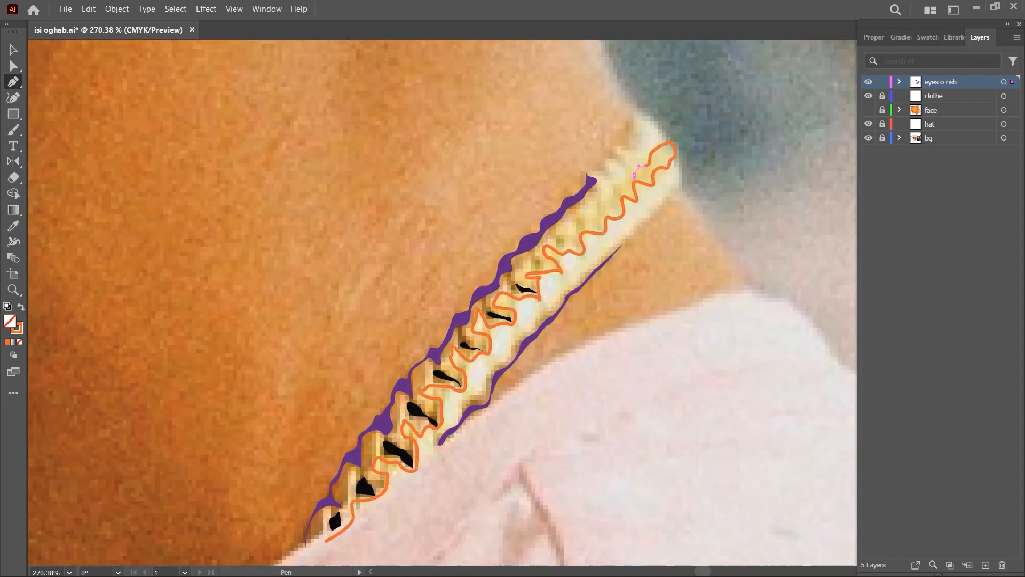
# - Trace the orange shape's return edge down over the upper links and along the purple shadow
pyautogui.moveTo(577, 234); pyautogui.dragTo(577, 234)
pyautogui.moveTo(567, 240); pyautogui.dragTo(563, 238)
pyautogui.moveTo(554, 218); pyautogui.dragTo(555, 212)
pyautogui.click(537, 238)
pyautogui.scroll(3, 517, 249)
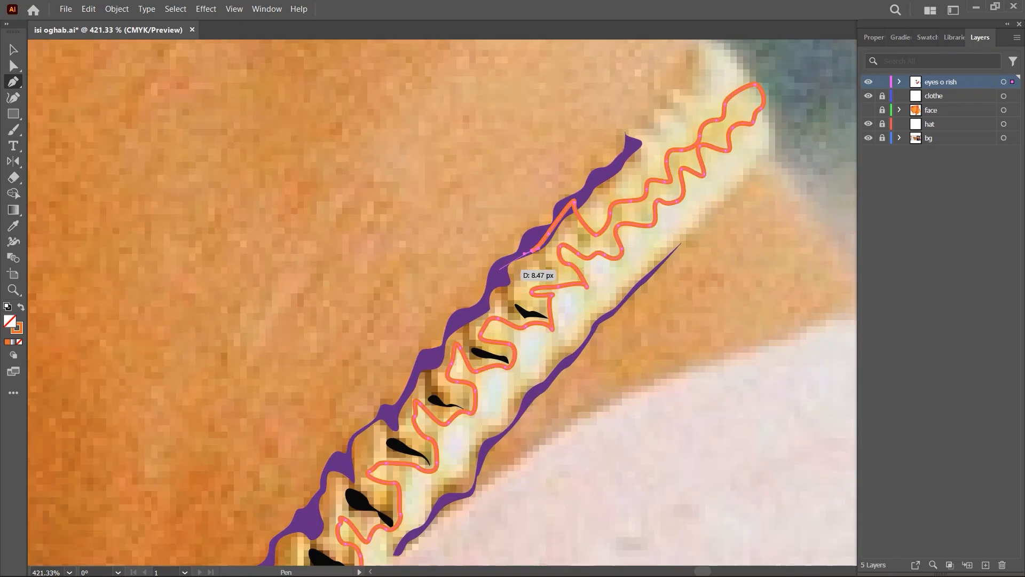
pyautogui.scroll(2, 463, 348)
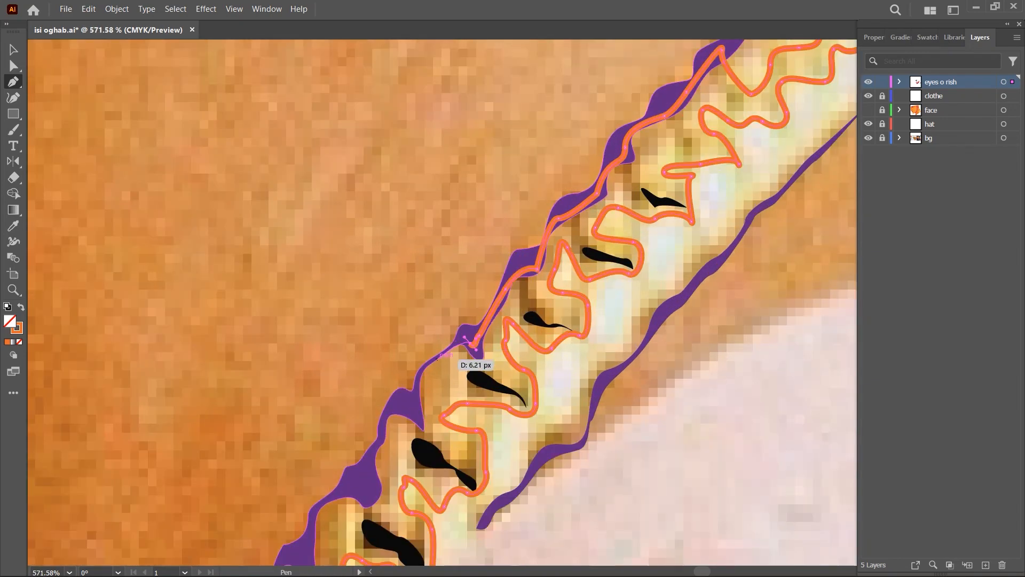
pyautogui.moveTo(418, 386); pyautogui.dragTo(416, 397)
pyautogui.scroll(3, 426, 384)
pyautogui.moveTo(417, 439); pyautogui.dragTo(417, 446)
pyautogui.scroll(-2, 417, 439)
# - Trace the orange return edge along the lower purple shadow to the collar, close the shape, and restore its solid fill
pyautogui.moveTo(416, 345); pyautogui.dragTo(416, 351)
pyautogui.moveTo(386, 414); pyautogui.dragTo(368, 415)
pyautogui.scroll(-5, 462, 297)
pyautogui.scroll(4, 418, 358)
pyautogui.moveTo(409, 346); pyautogui.dragTo(407, 359)
pyautogui.moveTo(408, 384); pyautogui.dragTo(365, 421)
pyautogui.moveTo(359, 426)
pyautogui.mouseDown()
pyautogui.moveTo(355, 450)
pyautogui.moveTo(322, 481)
pyautogui.moveTo(340, 494)
pyautogui.mouseUp()
pyautogui.scroll(-4, 383, 342)
pyautogui.scroll(4, 368, 380)
pyautogui.click(376, 444)
pyautogui.scroll(-6, 573, 345)
pyautogui.hotkey('shift', 'x')
pyautogui.keyDown('ctrl'); pyautogui.click(779, 313); pyautogui.keyUp('ctrl')
# - Sample pale yellow and trace a necklace base from the purple shadow's upper tip around the chain's far end
pyautogui.scroll(-4, 779, 312)
pyautogui.press('i')
pyautogui.click(485, 226)
pyautogui.press('p')
pyautogui.scroll(11, 625, 331)
pyautogui.click(530, 249)
pyautogui.moveTo(546, 247); pyautogui.dragTo(554, 248)
pyautogui.moveTo(614, 152); pyautogui.dragTo(626, 154)
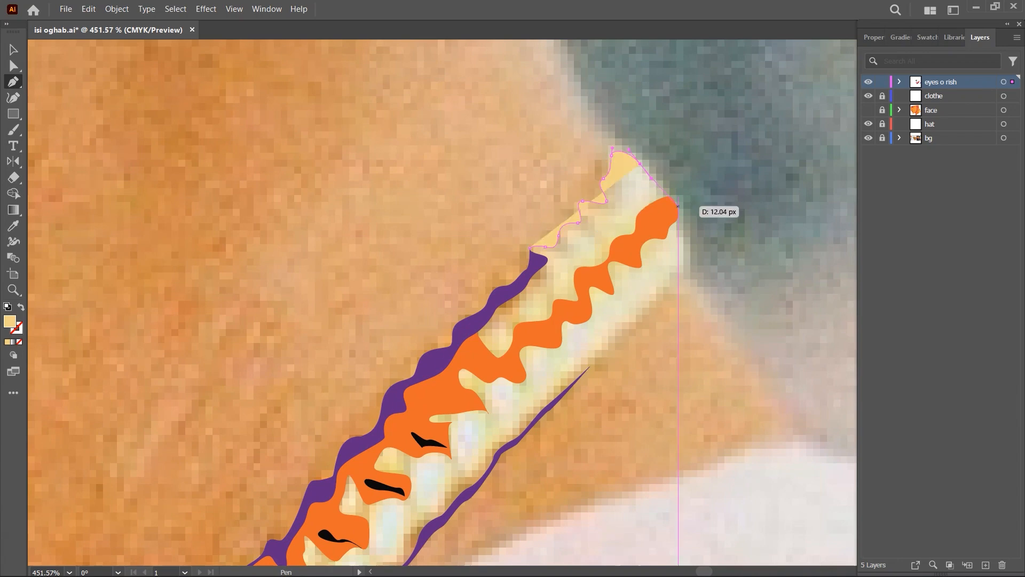
pyautogui.moveTo(678, 207); pyautogui.dragTo(686, 220)
pyautogui.moveTo(685, 275); pyautogui.dragTo(677, 281)
pyautogui.scroll(4, 583, 367)
pyautogui.click(683, 287)
# - Continue the pale yellow base's lower edge down along the thin purple shadow toward the collar
pyautogui.click(608, 373)
pyautogui.moveTo(517, 459); pyautogui.dragTo(508, 465)
pyautogui.moveTo(433, 561); pyautogui.dragTo(648, 284)
pyautogui.moveTo(622, 304); pyautogui.dragTo(617, 313)
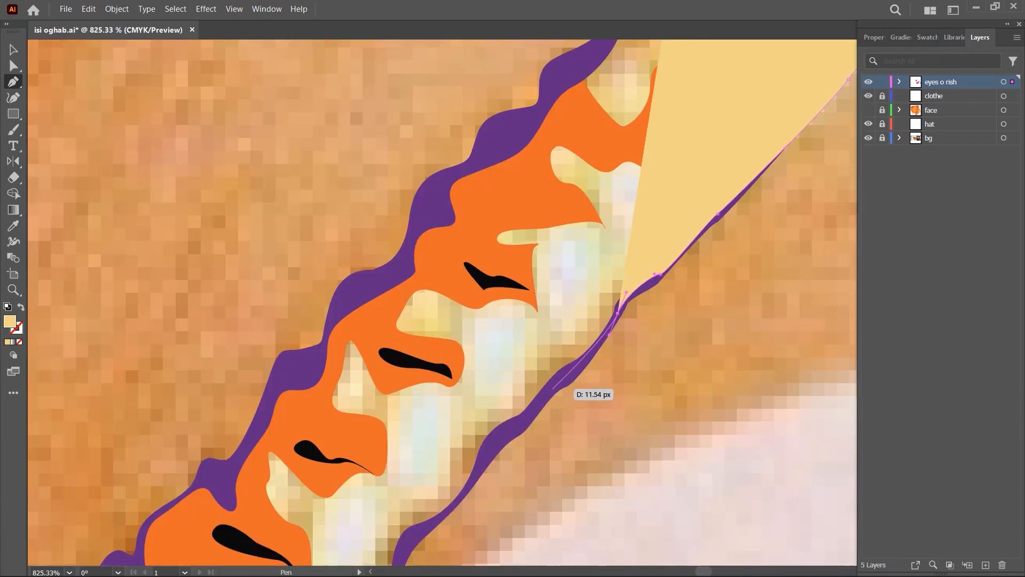
pyautogui.moveTo(460, 507); pyautogui.dragTo(578, 368)
pyautogui.moveTo(572, 366); pyautogui.dragTo(564, 373)
pyautogui.click(511, 437)
pyautogui.scroll(4, 502, 443)
pyautogui.moveTo(405, 433); pyautogui.dragTo(572, 305)
pyautogui.moveTo(512, 350); pyautogui.dragTo(495, 359)
pyautogui.click(479, 414)
# - Trace the pale yellow base along the collar, return it up beneath the links, and close it with a solid fill
pyautogui.scroll(-7, 622, 414)
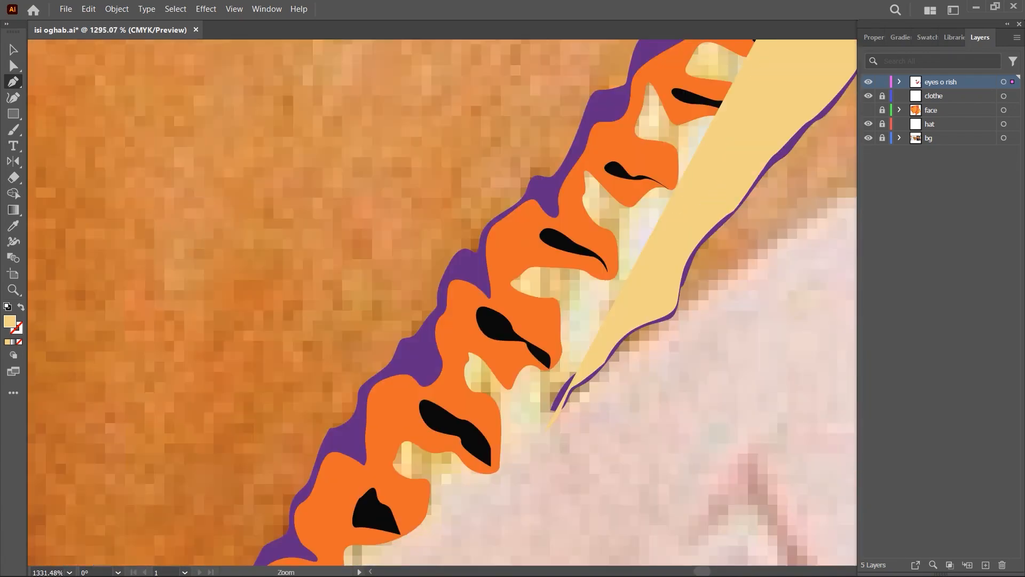
pyautogui.moveTo(558, 414); pyautogui.dragTo(639, 243)
pyautogui.moveTo(383, 463); pyautogui.dragTo(321, 453)
pyautogui.moveTo(561, 160); pyautogui.dragTo(331, 401)
pyautogui.click(497, 187)
pyautogui.moveTo(513, 171); pyautogui.dragTo(299, 400)
pyautogui.click(425, 259)
pyautogui.hotkey('shift', 'x')
pyautogui.click(473, 200)
pyautogui.click(508, 161)
pyautogui.click(499, 148)
pyautogui.hotkey('shift', 'x')
# - Send the pale yellow necklace base behind the orange, purple and black link shapes
pyautogui.scroll(-10, 512, 259)
pyautogui.hotkey('ctrl', '[')
pyautogui.hotkey('ctrl', '[')
pyautogui.hotkey('ctrl', '[')
pyautogui.hotkey('ctrl', '[')
pyautogui.hotkey('ctrl', '[')
pyautogui.hotkey('ctrl', '[')
pyautogui.hotkey('ctrl', '[')
pyautogui.hotkey('ctrl', '[')
pyautogui.hotkey('ctrl', '[')
pyautogui.scroll(7, 534, 354)
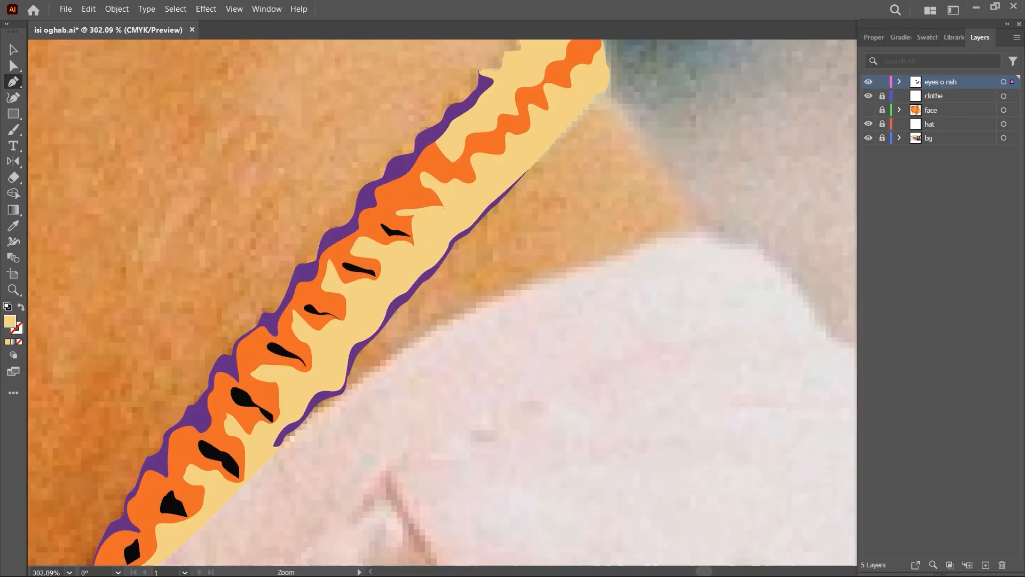
pyautogui.scroll(-15, 532, 353)
pyautogui.moveTo(532, 353); pyautogui.dragTo(599, 357)
# - Show and unlock the face layer, delete the leftover shape near the necklace, and lock the layer again
pyautogui.press('v')
pyautogui.click(869, 110)
pyautogui.scroll(4, 588, 357)
pyautogui.click(882, 110)
pyautogui.click(578, 291)
pyautogui.press('Delete')
pyautogui.scroll(-5, 534, 374)
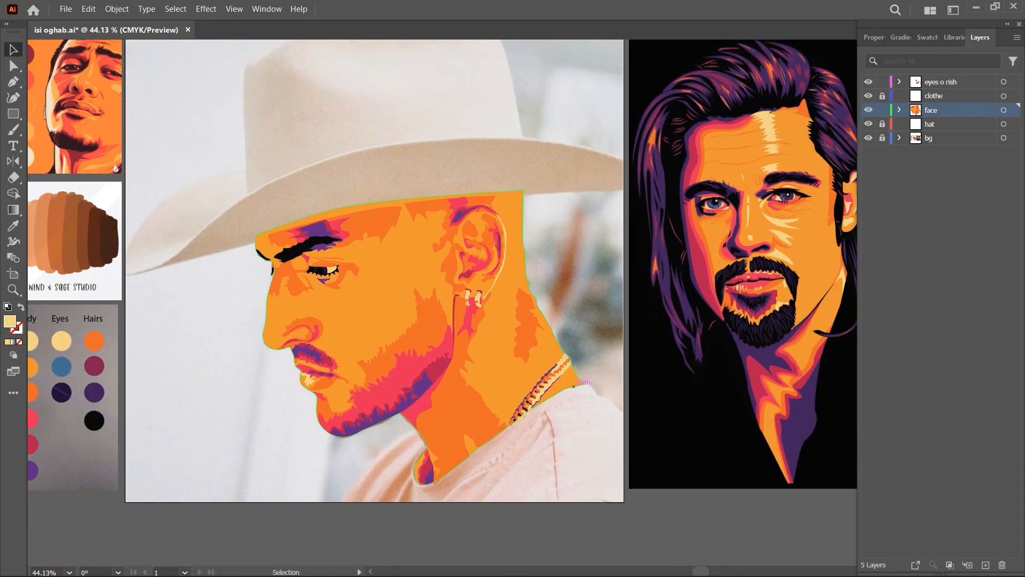
pyautogui.click(883, 110)
pyautogui.scroll(-1, 534, 342)
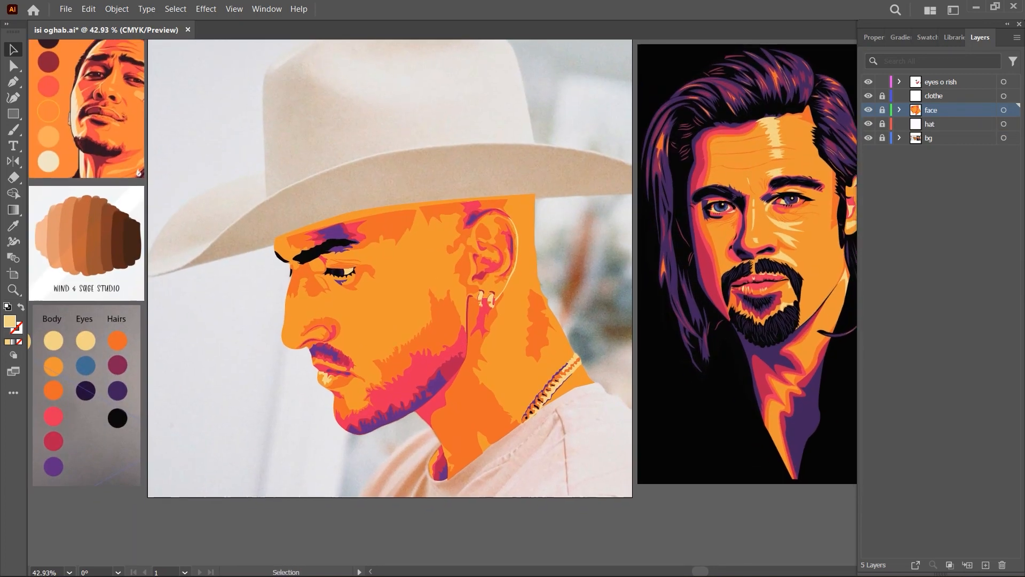
# - Lock the eyes o rish layer, unlock and activate the clothe layer, and trace a black fold on the shirt below the front collar
pyautogui.click(882, 96)
pyautogui.click(940, 96)
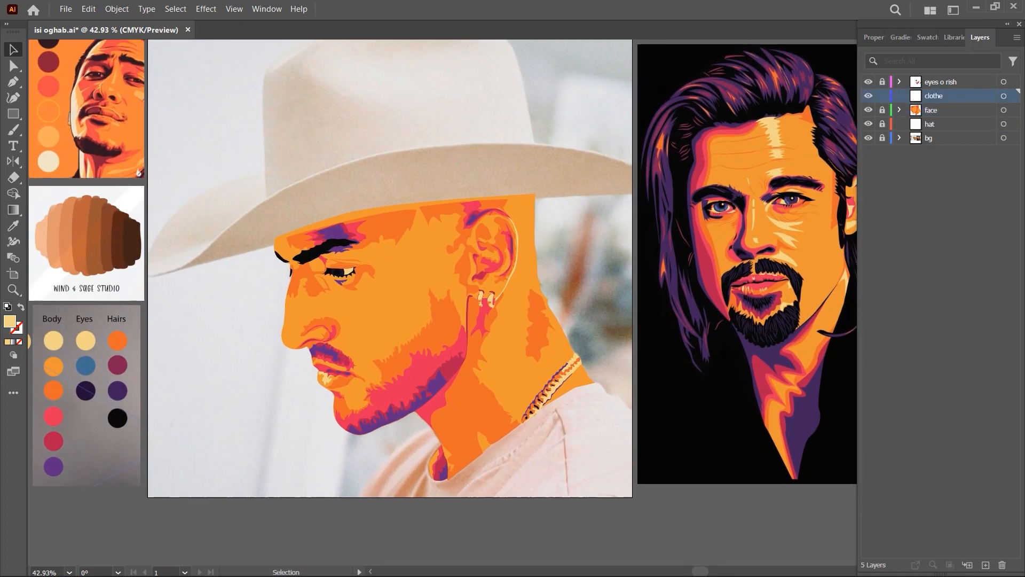
pyautogui.press('p')
pyautogui.scroll(8, 459, 443)
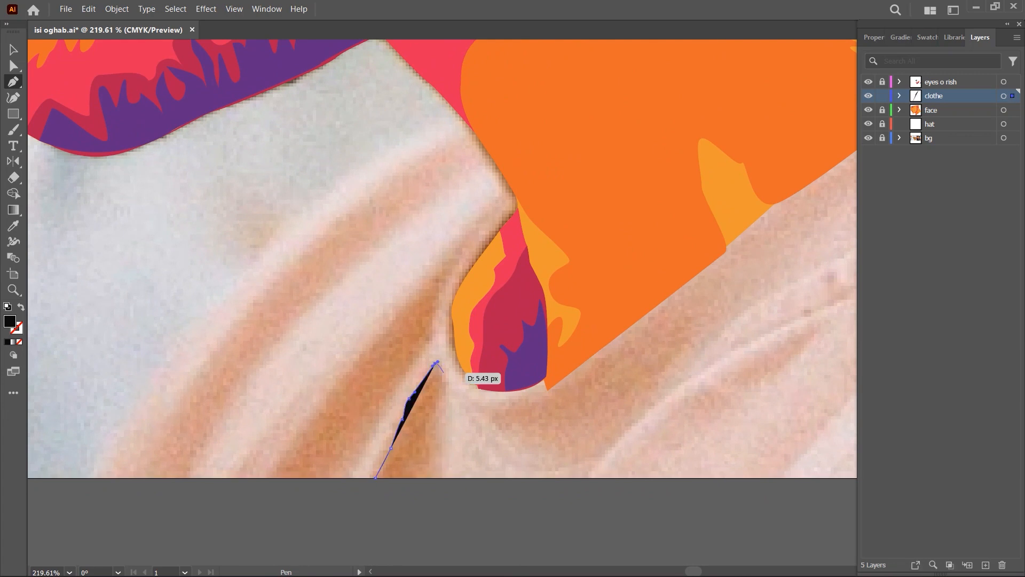
pyautogui.click(448, 388)
pyautogui.click(420, 478)
pyautogui.click(376, 477)
# - Trace a black shirt seam from the artboard's lower edge up to a pointed tip near the collar, and switch it to an outline
pyautogui.scroll(-6, 523, 439)
pyautogui.scroll(4, 533, 446)
pyautogui.moveTo(716, 418); pyautogui.dragTo(532, 447)
pyautogui.click(541, 511)
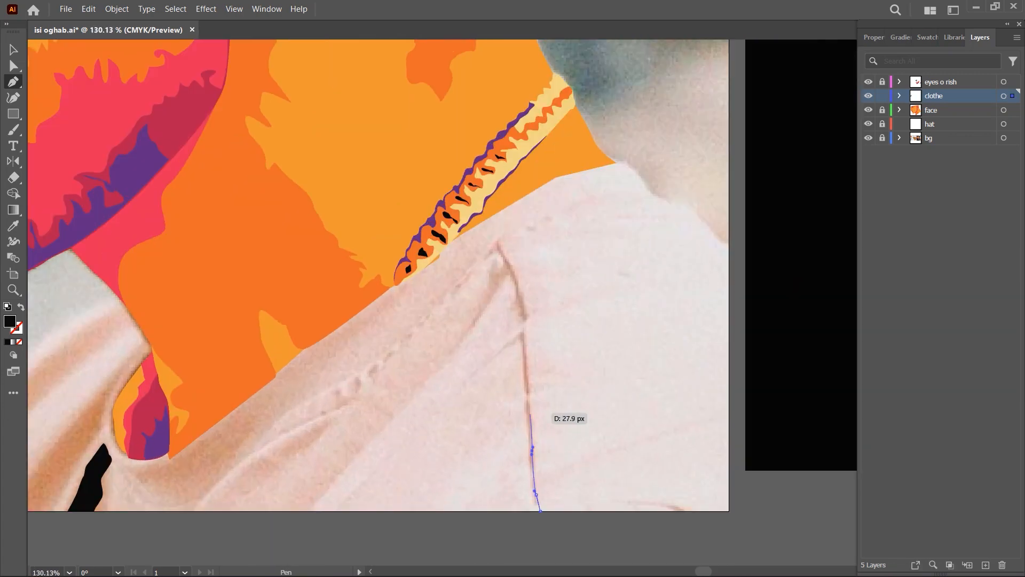
pyautogui.click(527, 314)
pyautogui.moveTo(520, 291); pyautogui.dragTo(515, 267)
pyautogui.click(501, 236)
pyautogui.scroll(3, 488, 252)
pyautogui.click(485, 263)
pyautogui.click(21, 306)
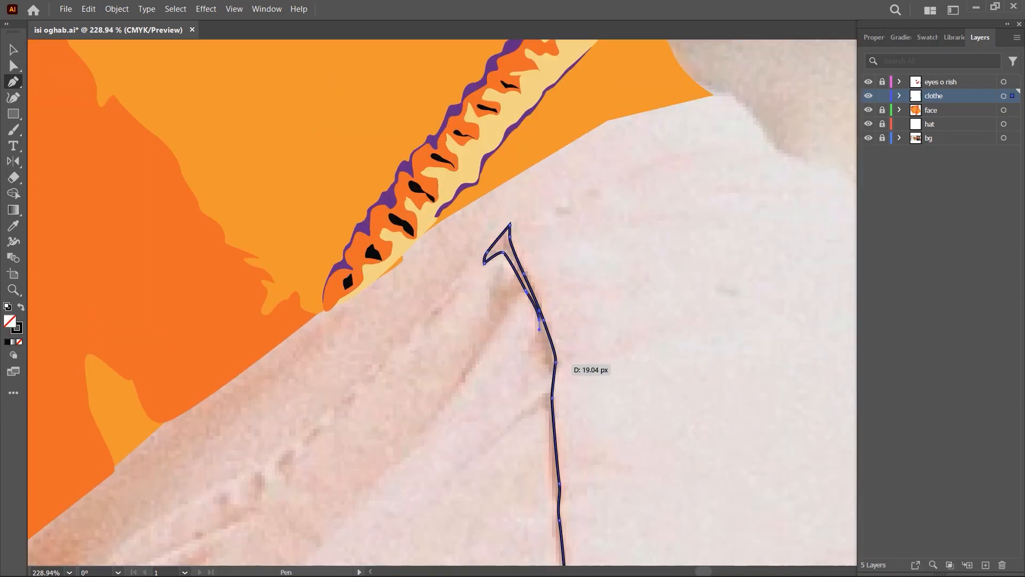
# - Trace the seam's other edge back down to the artboard's lower edge, close it, and restore the black fill
pyautogui.moveTo(551, 439); pyautogui.dragTo(544, 279)
pyautogui.moveTo(546, 371); pyautogui.dragTo(546, 389)
pyautogui.click(556, 465)
pyautogui.click(573, 548)
pyautogui.hotkey('shift', 'x')
pyautogui.scroll(-8, 480, 361)
# - Sample the dark purple hair colour and trace a tapered fold shadow beneath the seam's upper tip
pyautogui.press('i')
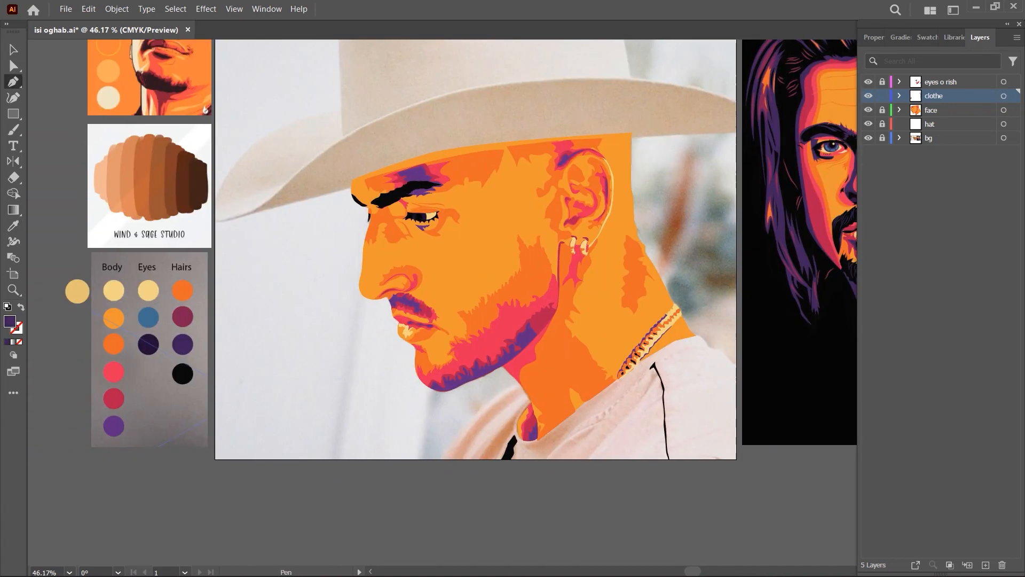
pyautogui.click(183, 343)
pyautogui.press('p')
pyautogui.scroll(8, 693, 412)
pyautogui.click(448, 374)
pyautogui.moveTo(475, 344); pyautogui.dragTo(482, 331)
pyautogui.click(516, 288)
pyautogui.click(521, 289)
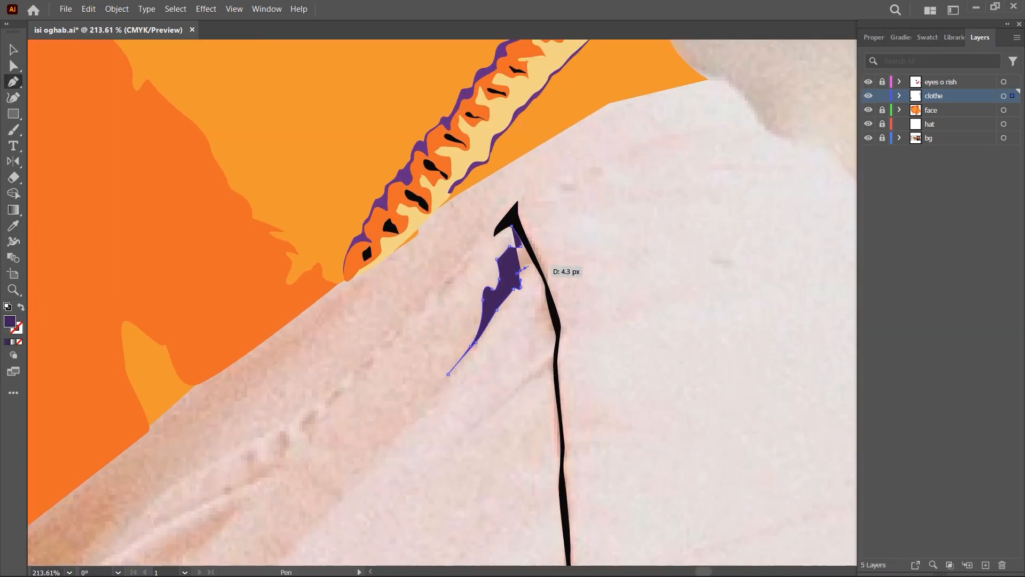
# - Extend the dark purple shadow down along the seam, adding a thin pointed fold that branches off toward the chest
pyautogui.moveTo(549, 331); pyautogui.dragTo(550, 338)
pyautogui.click(551, 357)
pyautogui.click(494, 415)
pyautogui.moveTo(543, 375); pyautogui.dragTo(550, 379)
pyautogui.click(561, 469)
pyautogui.scroll(4, 613, 457)
# - Run the dark purple shadow's outer edge back up along the black seam to its upper tip
pyautogui.moveTo(512, 283); pyautogui.dragTo(513, 272)
pyautogui.moveTo(514, 212); pyautogui.dragTo(585, 371)
pyautogui.click(588, 351)
pyautogui.click(573, 328)
pyautogui.click(563, 298)
pyautogui.click(549, 268)
pyautogui.click(534, 247)
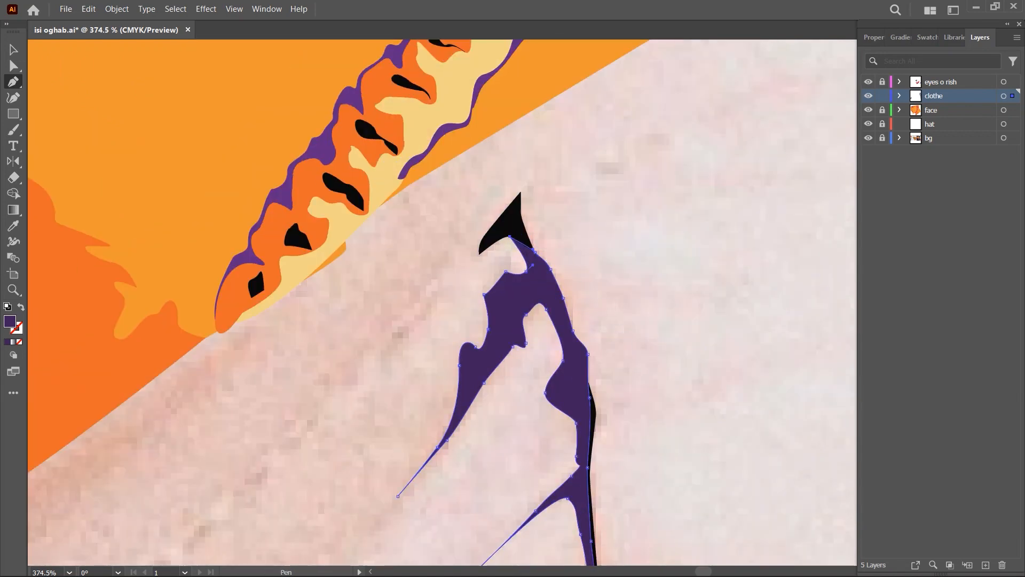
# - Close the dark purple seam shadow and trace a short dark purple fold below the collar opening, ending at the artboard's lower edge
pyautogui.click(508, 232)
pyautogui.scroll(-8, 668, 265)
pyautogui.moveTo(374, 395); pyautogui.dragTo(489, 319)
pyautogui.scroll(-3, 489, 320)
pyautogui.keyDown('ctrl'); pyautogui.click(398, 368); pyautogui.keyUp('ctrl')
pyautogui.keyDown('ctrl'); pyautogui.click(511, 324); pyautogui.keyUp('ctrl')
# - Trace a large tapered dark purple fold rising from the artboard's lower edge to a sharp tip beside the collar opening
pyautogui.scroll(8, 511, 324)
pyautogui.moveTo(251, 376); pyautogui.dragTo(479, 361)
pyautogui.click(395, 469)
pyautogui.click(403, 450)
pyautogui.click(406, 440)
pyautogui.moveTo(415, 432); pyautogui.dragTo(421, 439)
pyautogui.click(510, 247)
pyautogui.click(520, 228)
pyautogui.moveTo(472, 278); pyautogui.dragTo(462, 293)
pyautogui.moveTo(437, 320); pyautogui.dragTo(434, 324)
pyautogui.moveTo(348, 431); pyautogui.dragTo(342, 441)
pyautogui.click(326, 470)
pyautogui.click(394, 469)
pyautogui.scroll(-12, 496, 413)
# - Sample the maroon hair colour and trace a wavy backing shape along the large dark purple fold, sent behind it
pyautogui.press('i')
pyautogui.click(96, 256)
pyautogui.press('p')
pyautogui.scroll(10, 480, 403)
pyautogui.moveTo(452, 401); pyautogui.dragTo(459, 395)
pyautogui.moveTo(480, 374); pyautogui.dragTo(483, 366)
pyautogui.moveTo(505, 343); pyautogui.dragTo(513, 339)
pyautogui.click(540, 316)
pyautogui.click(516, 362)
pyautogui.click(435, 485)
pyautogui.click(369, 485)
pyautogui.hotkey('ctrl', 'shift', '[')
# - Trace a maroon backing shape around the smaller dark purple fold and send it to the back
pyautogui.moveTo(531, 395); pyautogui.dragTo(538, 396)
pyautogui.moveTo(544, 422); pyautogui.dragTo(540, 464)
pyautogui.click(538, 485)
pyautogui.click(479, 485)
pyautogui.hotkey('ctrl', 'shift', '[')
# - Start a wide maroon fold by tracing its inner edge from the artboard's lower edge up to where the collar meets the neck
pyautogui.click(338, 485)
pyautogui.moveTo(354, 454); pyautogui.dragTo(360, 452)
pyautogui.moveTo(452, 338); pyautogui.dragTo(457, 334)
pyautogui.moveTo(487, 306); pyautogui.dragTo(492, 302)
pyautogui.moveTo(521, 276); pyautogui.dragTo(526, 271)
pyautogui.moveTo(543, 258); pyautogui.dragTo(547, 254)
pyautogui.click(564, 232)
pyautogui.scroll(10, 566, 232)
pyautogui.click(568, 215)
pyautogui.moveTo(653, 257); pyautogui.dragTo(649, 255)
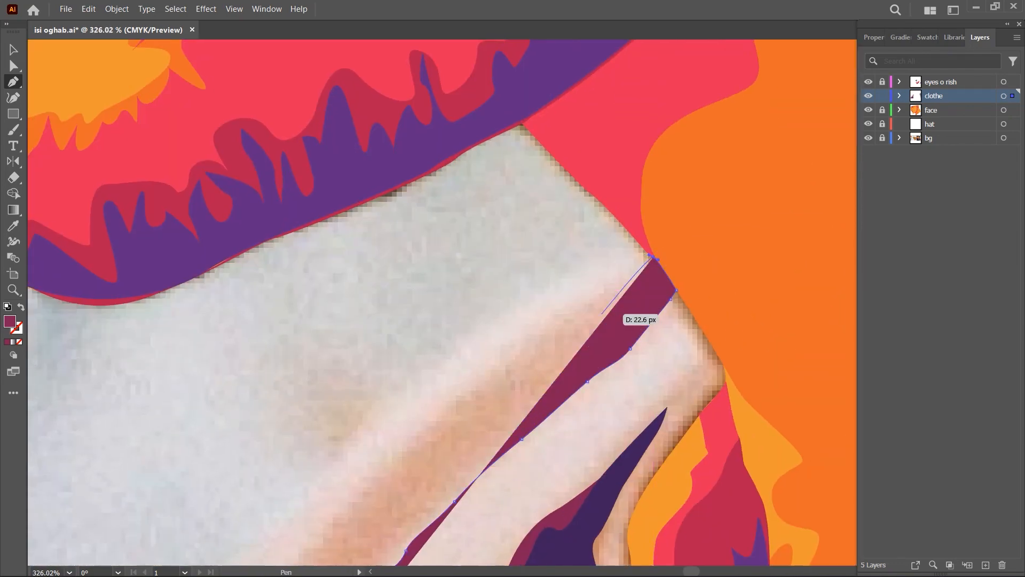
# - Trace the wide maroon fold's wavy outer edge back down to the artboard's lower edge and close it
pyautogui.moveTo(580, 308); pyautogui.dragTo(574, 313)
pyautogui.moveTo(554, 326); pyautogui.dragTo(549, 324)
pyautogui.moveTo(518, 352); pyautogui.dragTo(513, 359)
pyautogui.moveTo(545, 271); pyautogui.dragTo(525, 285)
pyautogui.moveTo(476, 330); pyautogui.dragTo(475, 335)
pyautogui.moveTo(363, 364); pyautogui.dragTo(359, 372)
pyautogui.scroll(-2, 384, 379)
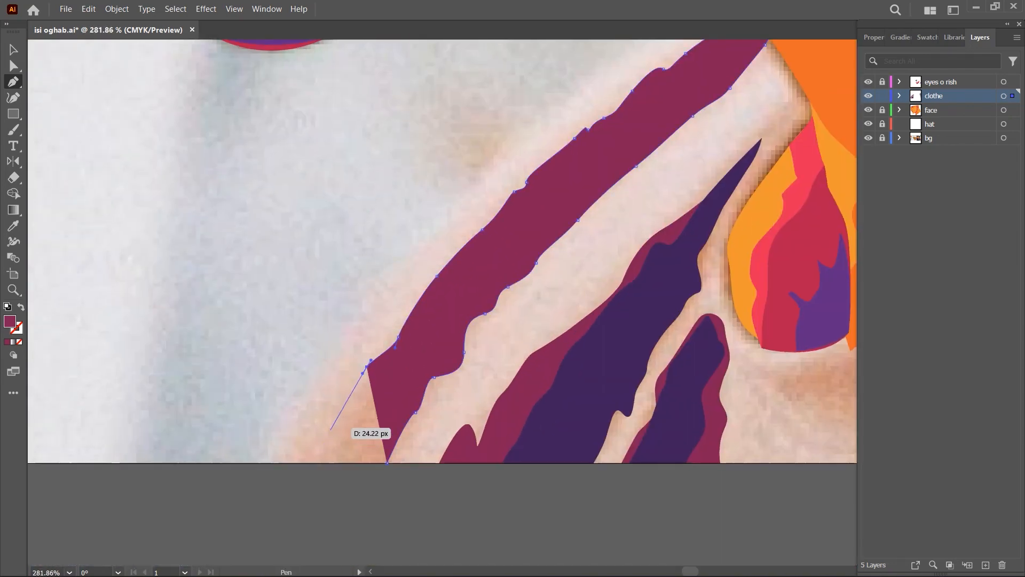
pyautogui.scroll(-10, 383, 464)
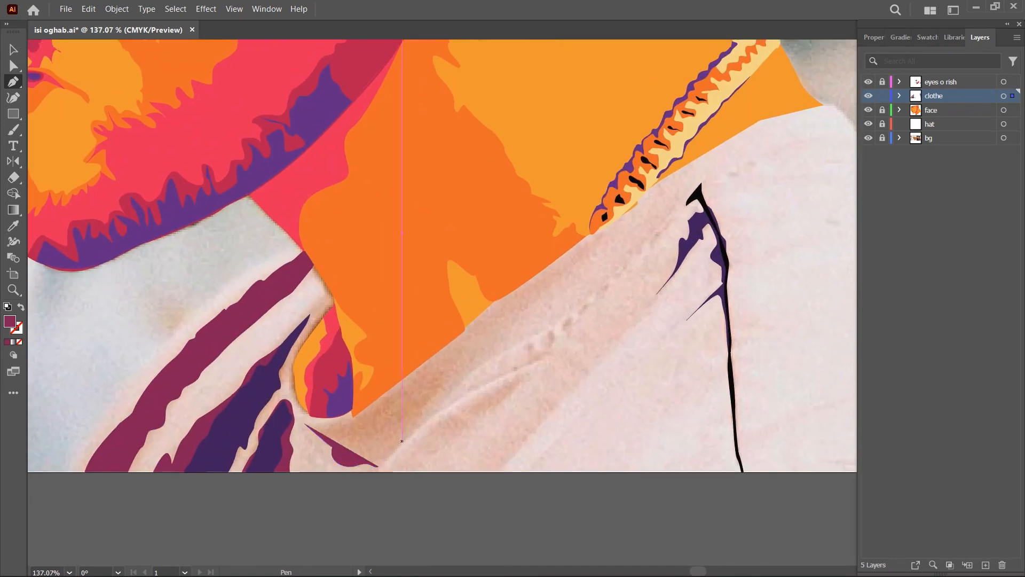
# - Trace the lower edge of a maroon shadow below the collar opening, curving up toward the neckline
pyautogui.moveTo(402, 441); pyautogui.dragTo(408, 436)
pyautogui.moveTo(422, 417); pyautogui.dragTo(423, 412)
pyautogui.moveTo(463, 378); pyautogui.dragTo(467, 372)
pyautogui.click(486, 359)
pyautogui.click(454, 339)
pyautogui.scroll(5, 334, 427)
# - Hide the face layer, close the maroon shadow along the neckline as an outline, and restore its maroon fill
pyautogui.click(21, 306)
pyautogui.click(869, 110)
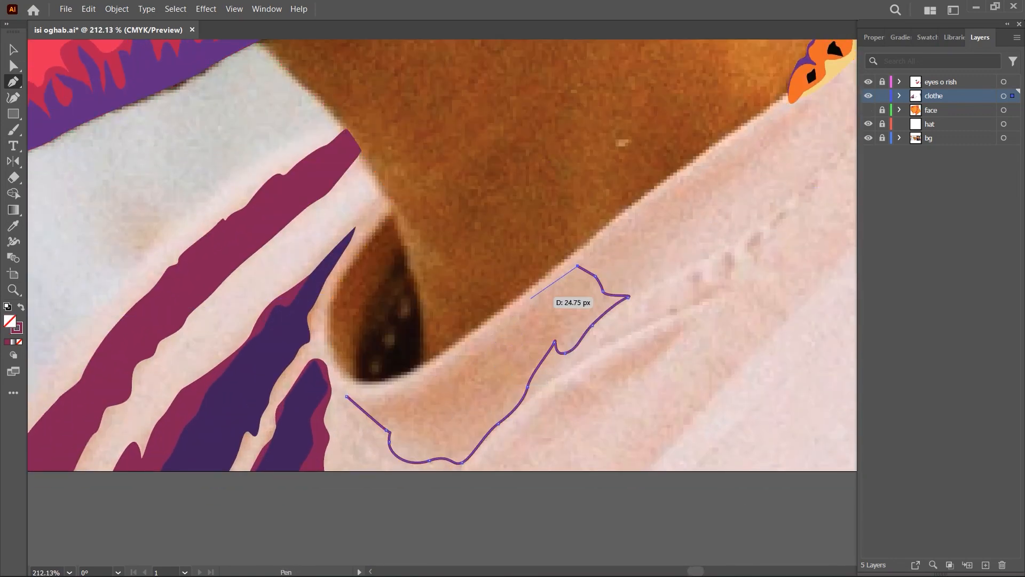
pyautogui.click(347, 397)
pyautogui.hotkey('shift', 'x')
pyautogui.scroll(-2, 347, 397)
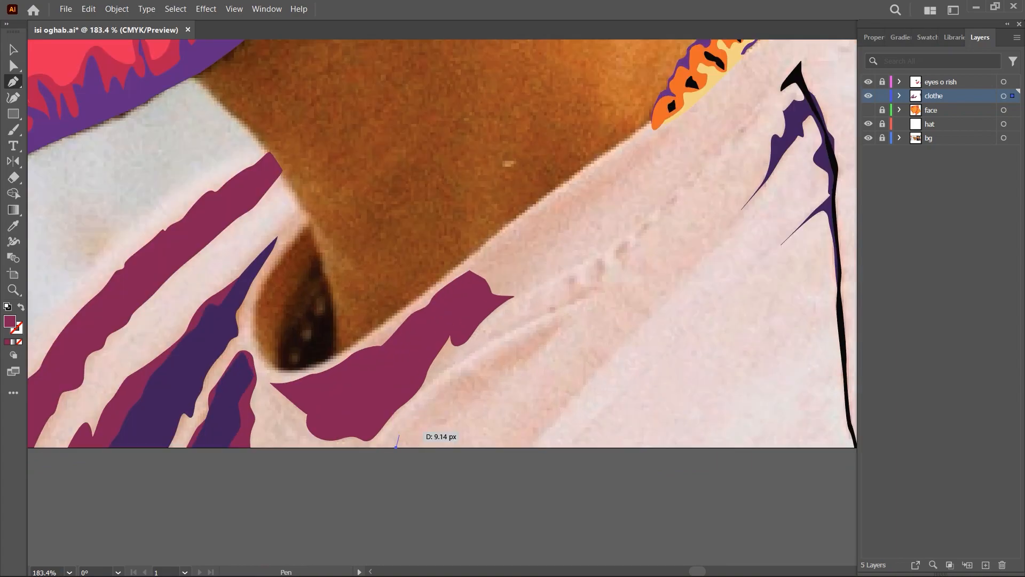
# - Trace two narrower maroon folds rising diagonally from the artboard's lower edge between the neckline shadow and the black seam
pyautogui.hotkey('ctrl', 'shift', 'a')
pyautogui.scroll(-5, 682, 374)
pyautogui.scroll(4, 683, 374)
pyautogui.click(538, 440)
pyautogui.moveTo(601, 374); pyautogui.dragTo(608, 366)
pyautogui.click(654, 315)
pyautogui.click(538, 439)
pyautogui.scroll(-13, 627, 397)
pyautogui.scroll(4, 674, 364)
# - Sample the maroon hair colour and adjust the fill to a lighter mauve
pyautogui.press('i')
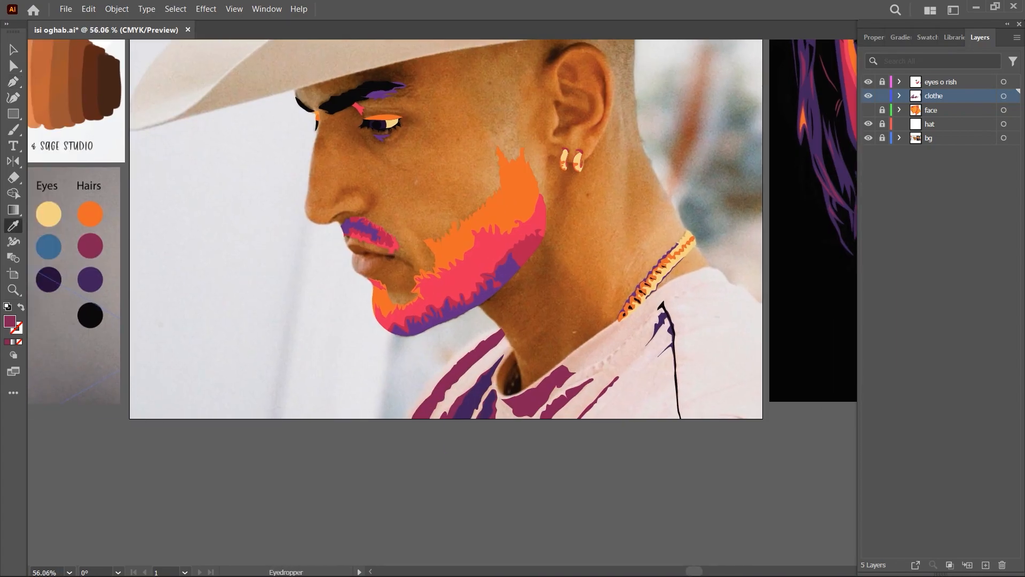
pyautogui.click(51, 186)
pyautogui.click(51, 226)
pyautogui.click(874, 38)
pyautogui.click(870, 183)
pyautogui.click(807, 209)
pyautogui.moveTo(794, 270); pyautogui.dragTo(790, 270)
pyautogui.press('p')
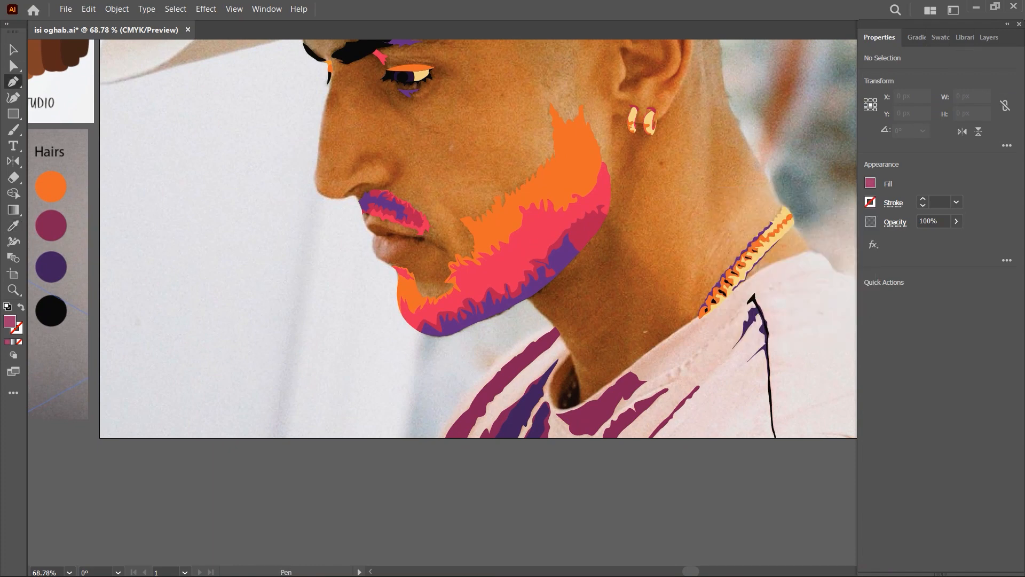
# - Trace a thin mauve sliver along the artboard's lower edge, on the sleeve side of the black seam
pyautogui.scroll(9, 838, 433)
pyautogui.click(657, 385)
pyautogui.moveTo(692, 391); pyautogui.dragTo(696, 390)
pyautogui.moveTo(733, 396); pyautogui.dragTo(735, 399)
pyautogui.hotkey('ctrl', 'shift', 'a')
# - Trace a thin mauve crease with a hooked tip along the stitching, beside the neckline shadow
pyautogui.scroll(-3, 761, 480)
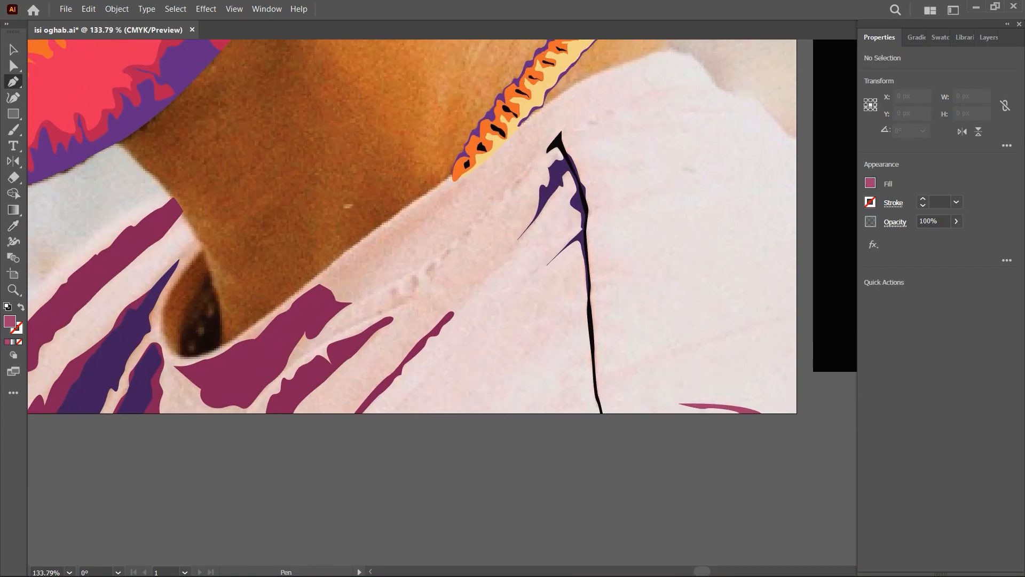
pyautogui.moveTo(478, 262); pyautogui.dragTo(593, 258)
pyautogui.scroll(3, 592, 258)
pyautogui.click(352, 403)
pyautogui.moveTo(392, 378); pyautogui.dragTo(400, 373)
pyautogui.moveTo(481, 329); pyautogui.dragTo(493, 326)
pyautogui.moveTo(508, 315); pyautogui.dragTo(513, 315)
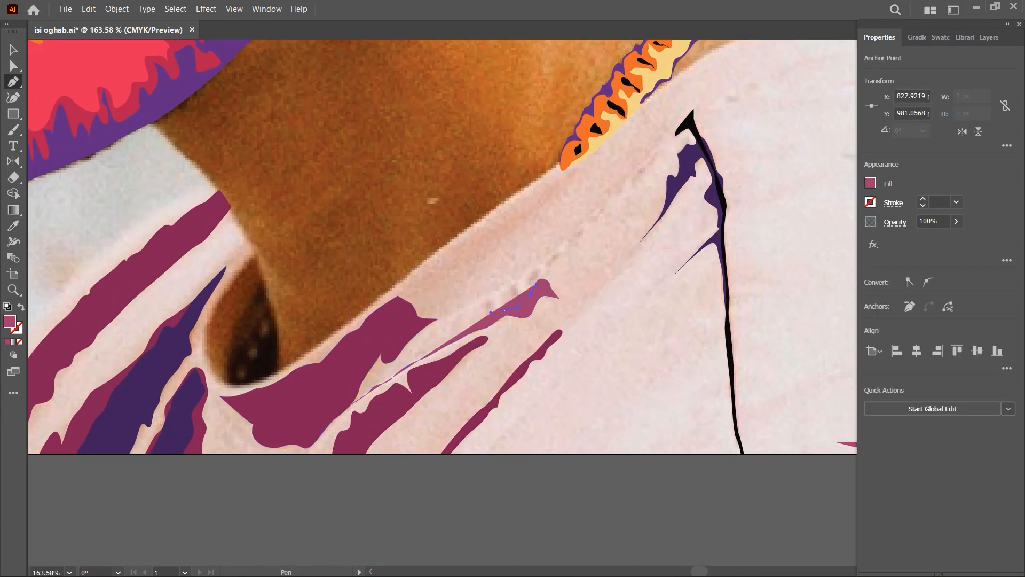
pyautogui.hotkey('ctrl', 'shift', 'a')
# - Start a long mauve fold by tracing its edge from the artboard's lower edge up beside the outermost maroon fold
pyautogui.scroll(-4, 614, 357)
pyautogui.scroll(3, 614, 321)
pyautogui.moveTo(614, 320)
pyautogui.mouseDown()
pyautogui.moveTo(533, 354)
pyautogui.moveTo(591, 358)
pyautogui.moveTo(567, 314)
pyautogui.moveTo(553, 321)
pyautogui.mouseUp()
pyautogui.scroll(-1, 533, 354)
pyautogui.click(402, 442)
pyautogui.moveTo(424, 422); pyautogui.dragTo(426, 416)
pyautogui.moveTo(438, 388); pyautogui.dragTo(443, 388)
pyautogui.moveTo(458, 373); pyautogui.dragTo(465, 366)
pyautogui.moveTo(486, 348); pyautogui.dragTo(490, 349)
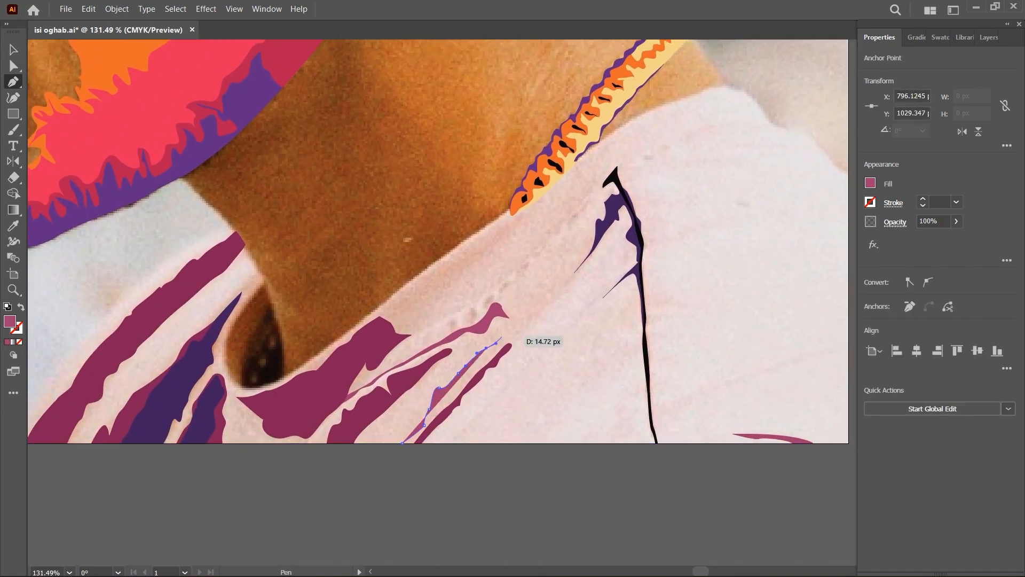
# - Extend the long mauve fold up to the black seam, trace its other edge back down, and close it
pyautogui.click(604, 271)
pyautogui.moveTo(617, 255); pyautogui.dragTo(622, 253)
pyautogui.moveTo(631, 249); pyautogui.dragTo(633, 245)
pyautogui.moveTo(640, 247); pyautogui.dragTo(641, 251)
pyautogui.click(612, 271)
pyautogui.moveTo(566, 299); pyautogui.dragTo(557, 304)
pyautogui.scroll(4, 420, 435)
pyautogui.click(534, 328)
pyautogui.hotkey('ctrl', 'shift', 'a')
# - Change the fill to a brighter pink and trace the shirt's outline from the artboard's side edge over the shoulder and along the neckline
pyautogui.scroll(-13, 614, 353)
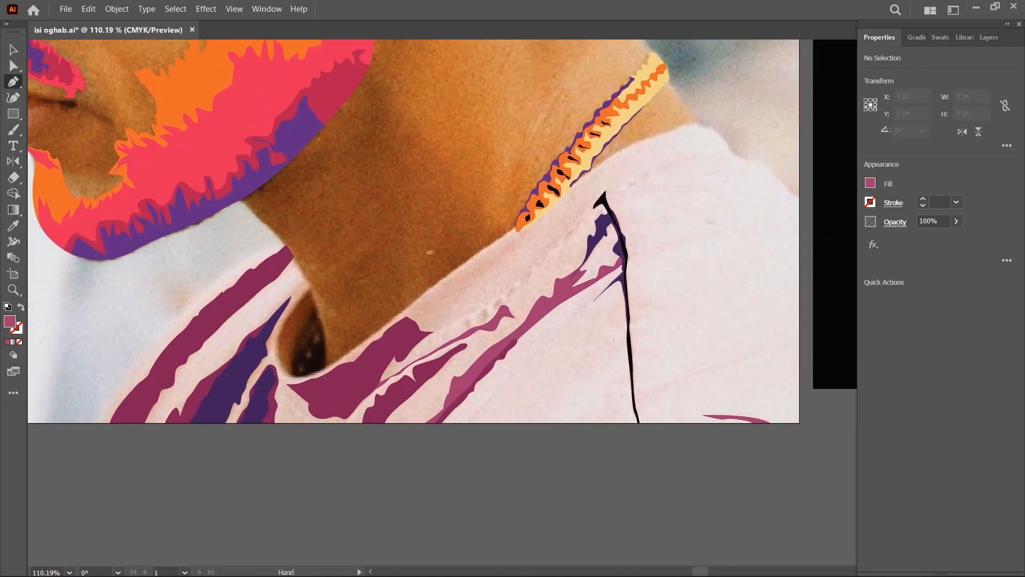
pyautogui.scroll(3, 505, 358)
pyautogui.click(870, 183)
pyautogui.press('Escape')
pyautogui.scroll(7, 565, 404)
pyautogui.moveTo(565, 404); pyautogui.dragTo(602, 399)
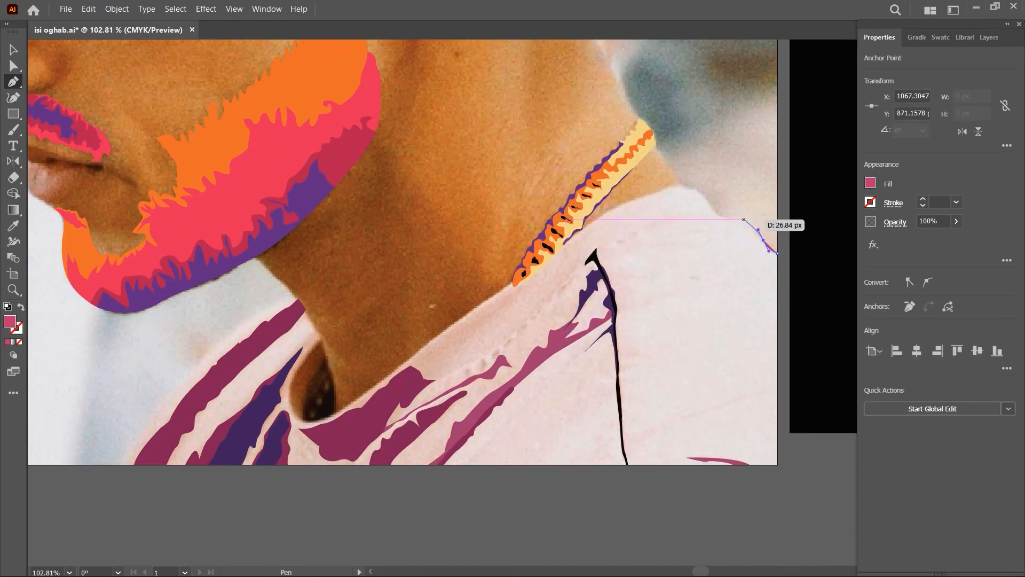
pyautogui.moveTo(410, 366); pyautogui.dragTo(410, 366)
pyautogui.click(456, 319)
pyautogui.click(391, 373)
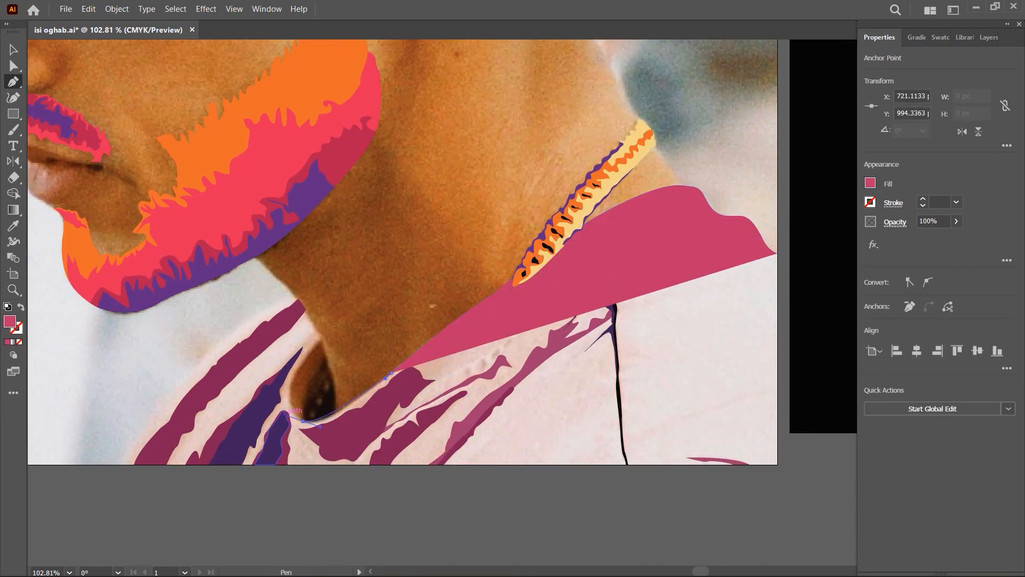
# - Continue the pink shirt outline around the collar opening and up to the point where the collar meets the throat
pyautogui.moveTo(302, 421); pyautogui.dragTo(284, 420)
pyautogui.moveTo(294, 373); pyautogui.dragTo(300, 357)
pyautogui.click(321, 338)
pyautogui.scroll(8, 269, 337)
pyautogui.click(366, 325)
pyautogui.click(356, 298)
pyautogui.click(349, 277)
pyautogui.click(332, 253)
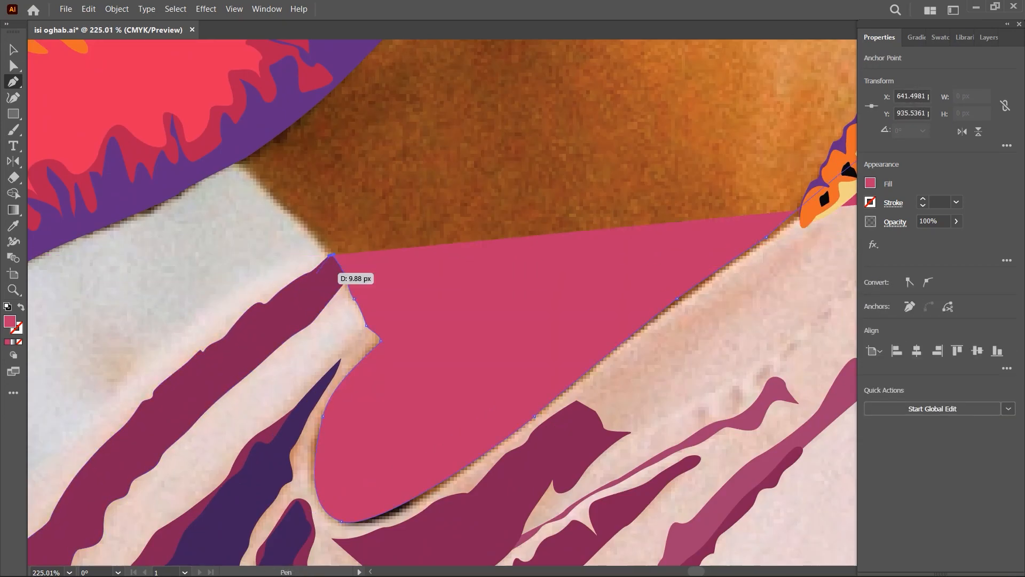
# - Trace the shirt's chest side down to the artboard's lower edge, close the outline around the artboard corner, and send it to the back
pyautogui.scroll(-7, 318, 273)
pyautogui.moveTo(318, 272); pyautogui.dragTo(494, 244)
pyautogui.click(492, 226)
pyautogui.moveTo(422, 273); pyautogui.dragTo(405, 282)
pyautogui.click(385, 305)
pyautogui.moveTo(334, 366); pyautogui.dragTo(315, 389)
pyautogui.click(294, 424)
pyautogui.scroll(-3, 293, 424)
pyautogui.moveTo(454, 417); pyautogui.dragTo(310, 412)
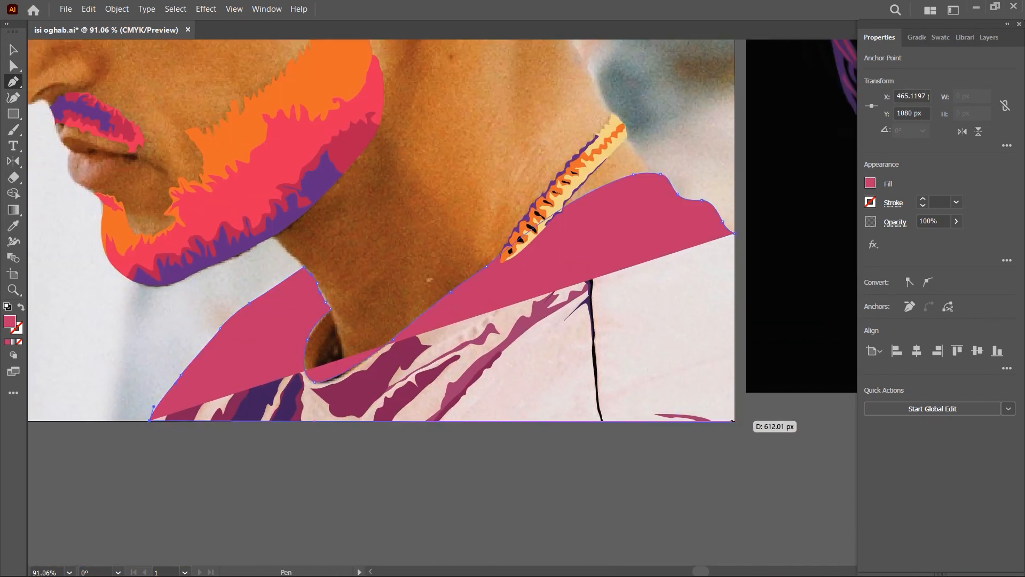
pyautogui.click(735, 421)
pyautogui.click(735, 233)
pyautogui.hotkey('ctrl', 'shift', '[')
# - Change the fill to a light dusty pink
pyautogui.scroll(-1, 732, 358)
pyautogui.moveTo(732, 358); pyautogui.dragTo(744, 417)
pyautogui.keyDown('ctrl'); pyautogui.click(694, 507); pyautogui.keyUp('ctrl')
pyautogui.keyDown('ctrl'); pyautogui.click(683, 373); pyautogui.keyUp('ctrl')
pyautogui.click(870, 183)
pyautogui.moveTo(821, 253); pyautogui.dragTo(813, 253)
pyautogui.hotkey('ctrl', 'z')
pyautogui.click(870, 183)
# - Trace the dusty pink collar band around the neck opening and along the shirt's neckline
pyautogui.scroll(14, 366, 398)
pyautogui.click(472, 258)
pyautogui.moveTo(453, 342); pyautogui.dragTo(425, 167)
pyautogui.moveTo(304, 393); pyautogui.dragTo(319, 465)
pyautogui.moveTo(450, 431); pyautogui.dragTo(496, 393)
pyautogui.moveTo(660, 344); pyautogui.dragTo(669, 335)
pyautogui.moveTo(775, 251); pyautogui.dragTo(248, 467)
# - Reshape the collar band's inner curve by adjusting its points at the bottom of the neck opening
pyautogui.moveTo(305, 420); pyautogui.dragTo(329, 400)
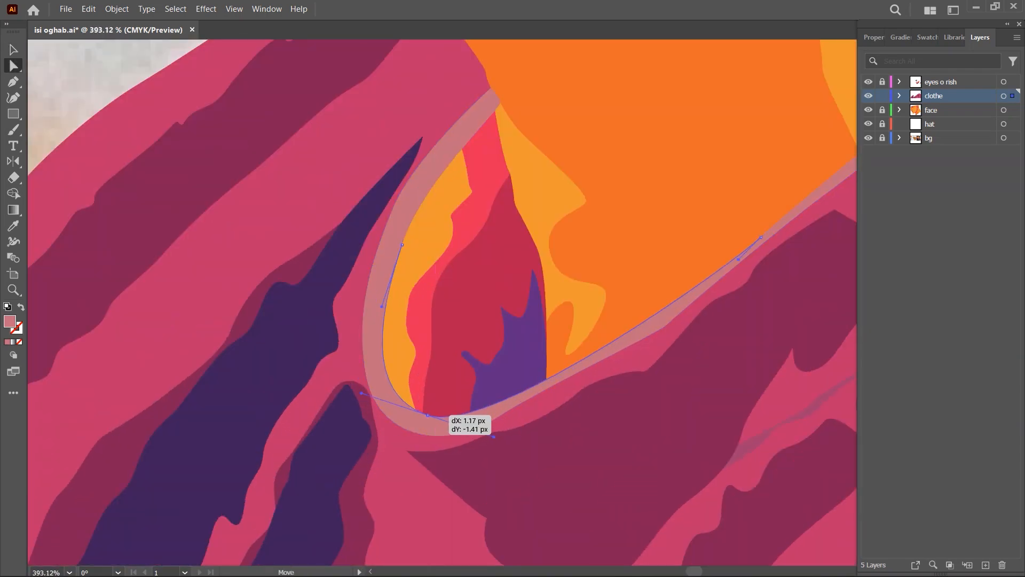
pyautogui.moveTo(504, 413); pyautogui.dragTo(221, 540)
pyautogui.scroll(-10, 583, 355)
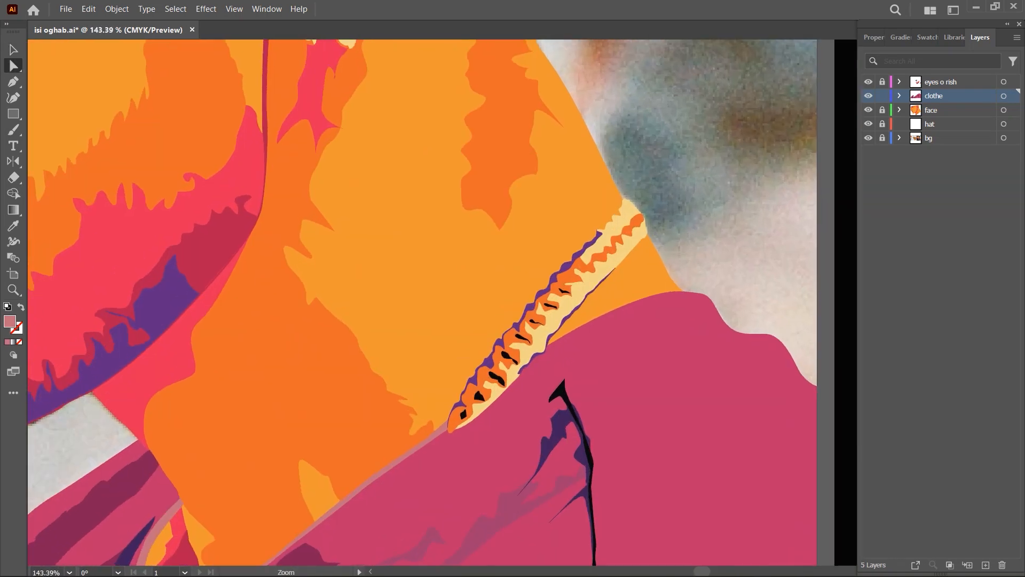
pyautogui.scroll(2, 588, 267)
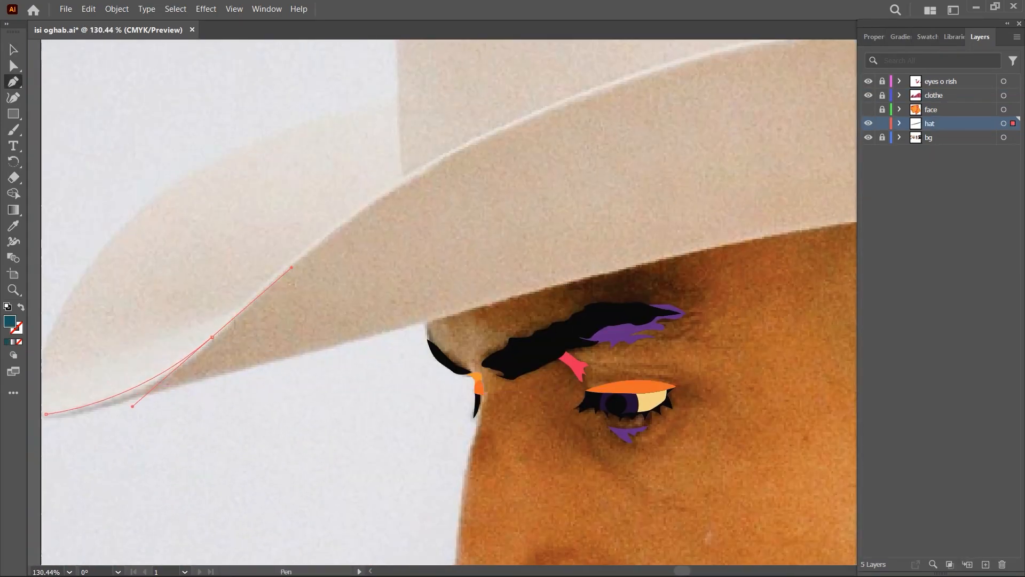
# - Trace the upper edge of the hat brim in dark teal on the hat layer, from the front tip to the artboard's side edge
pyautogui.moveTo(292, 267); pyautogui.dragTo(295, 260)
pyautogui.scroll(-5, 647, 167)
pyautogui.moveTo(646, 167); pyautogui.dragTo(489, 259)
pyautogui.scroll(2, 485, 254)
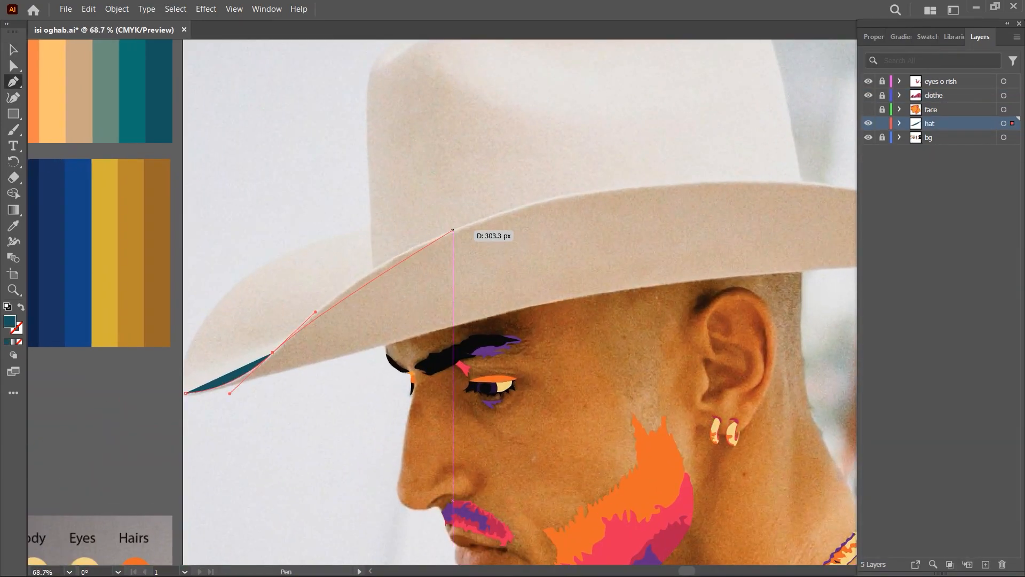
pyautogui.scroll(-1, 436, 263)
pyautogui.scroll(3, 743, 228)
pyautogui.moveTo(620, 222); pyautogui.dragTo(874, 230)
pyautogui.moveTo(833, 267); pyautogui.dragTo(623, 293)
pyautogui.moveTo(803, 316); pyautogui.dragTo(855, 331)
pyautogui.click(787, 304)
pyautogui.click(787, 380)
# - Swap the fill to an outline, trace the brim's underside back to the front tip, close the shape and restore the dark teal fill
pyautogui.hotkey('shift', 'x')
pyautogui.moveTo(421, 402)
pyautogui.mouseDown()
pyautogui.moveTo(457, 379)
pyautogui.moveTo(397, 392)
pyautogui.mouseUp()
pyautogui.moveTo(176, 438); pyautogui.dragTo(404, 364)
pyautogui.moveTo(329, 370); pyautogui.dragTo(653, 275)
pyautogui.moveTo(293, 362); pyautogui.dragTo(239, 383)
pyautogui.scroll(4, 100, 407)
pyautogui.moveTo(124, 403); pyautogui.dragTo(99, 392)
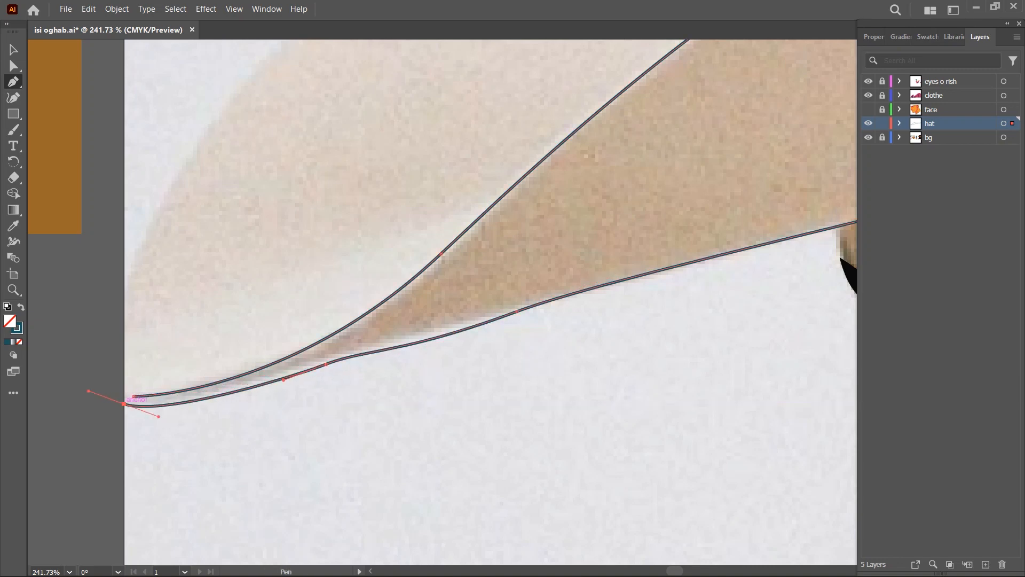
pyautogui.click(134, 397)
pyautogui.hotkey('shift', 'x')
pyautogui.scroll(-5, 265, 361)
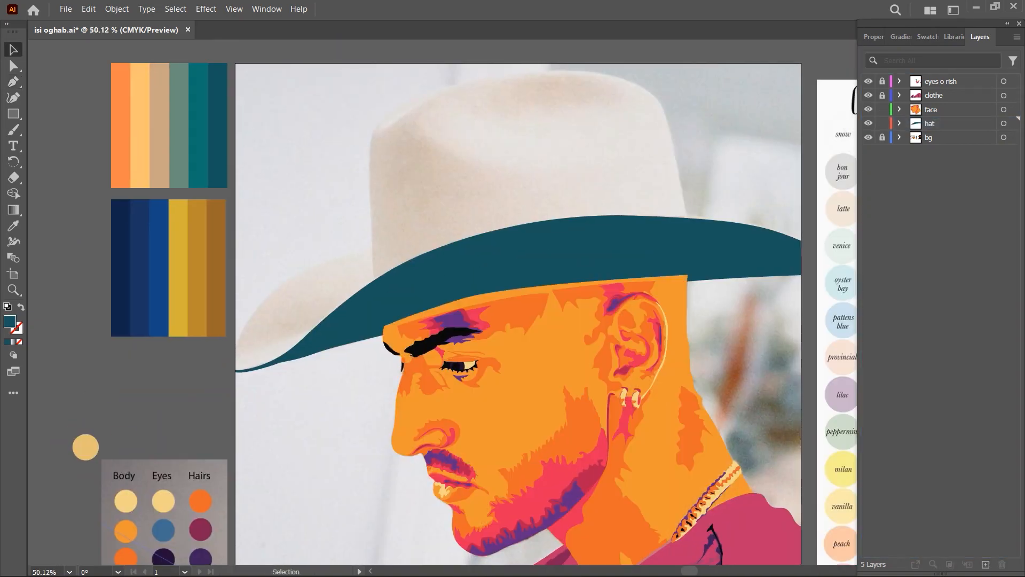
# - Trace the dark teal shadow on the front of the hat crown with its pointed edges, close it and deselect it
pyautogui.press('p')
pyautogui.scroll(3, 384, 128)
pyautogui.moveTo(379, 132); pyautogui.dragTo(385, 116)
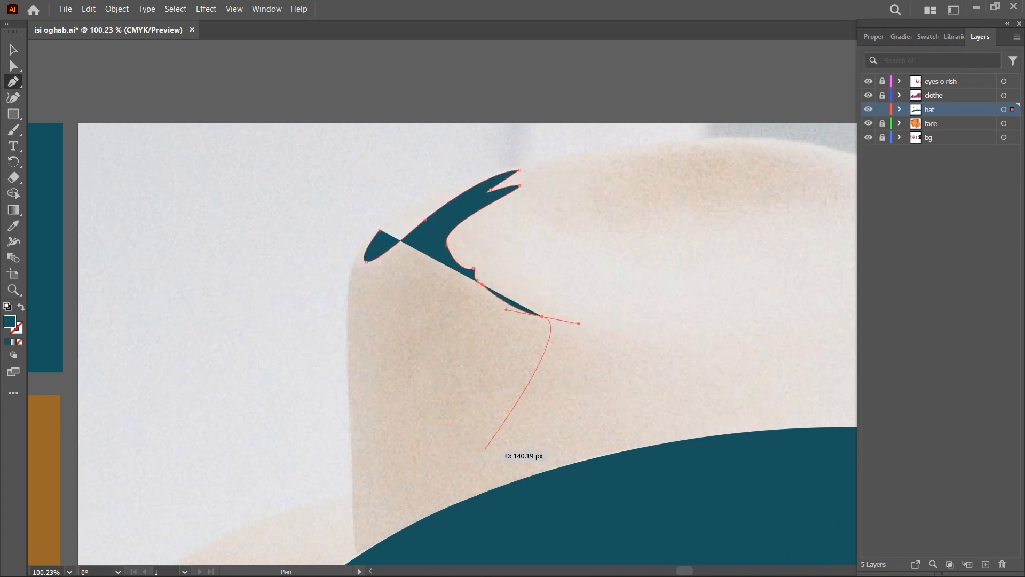
pyautogui.hotkey('ctrl', 'z')
pyautogui.click(644, 341)
pyautogui.moveTo(477, 412); pyautogui.dragTo(483, 458)
pyautogui.click(550, 475)
pyautogui.moveTo(550, 476); pyautogui.dragTo(585, 375)
pyautogui.click(391, 456)
pyautogui.moveTo(414, 128); pyautogui.dragTo(476, 107)
pyautogui.hotkey('ctrl', 'shift', 'a')
# - Sample the lighter teal from the palette and trace the lower edge of the upturned front brim to the artboard's edge
pyautogui.scroll(-3, 356, 307)
pyautogui.press('i')
pyautogui.click(209, 229)
pyautogui.press('p')
pyautogui.scroll(4, 348, 387)
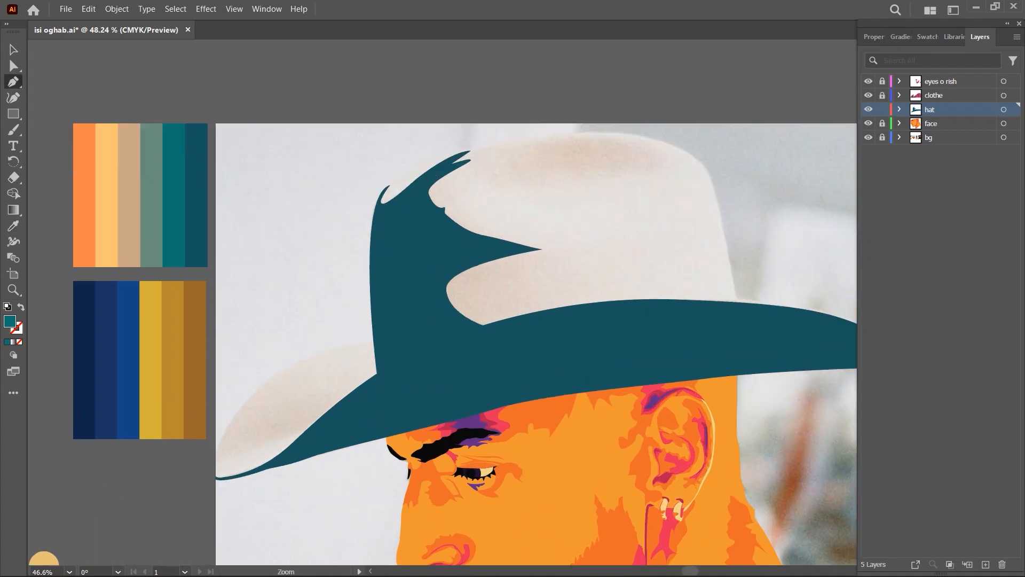
pyautogui.click(385, 408)
pyautogui.click(286, 490)
pyautogui.scroll(3, 194, 506)
pyautogui.moveTo(210, 507); pyautogui.dragTo(184, 487)
pyautogui.click(210, 508)
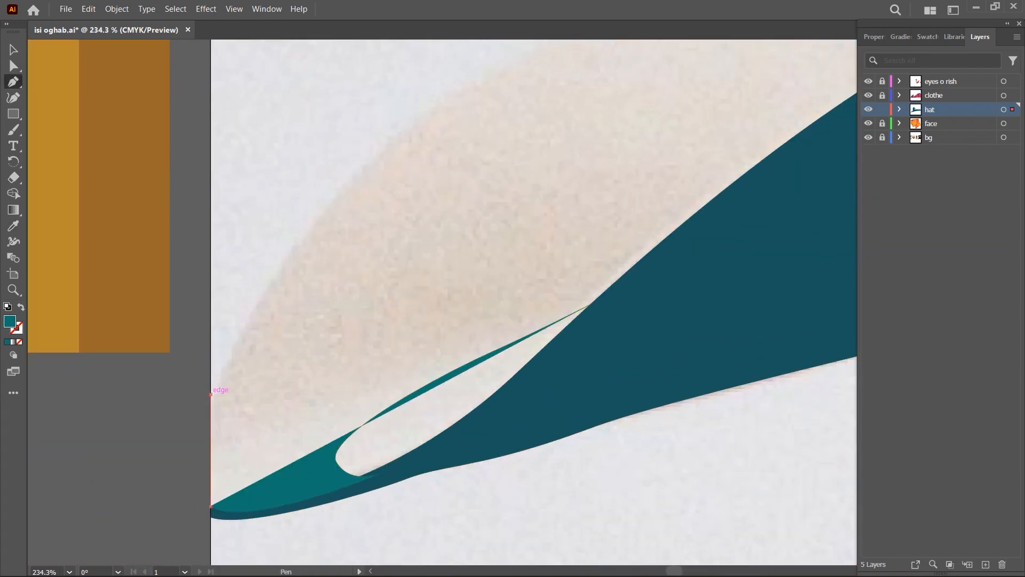
pyautogui.click(209, 394)
# - Trace the front brim's upper curve and jagged end beside the crown, close the lighter teal shape and deselect it
pyautogui.scroll(-3, 210, 394)
pyautogui.moveTo(665, 201); pyautogui.dragTo(467, 254)
pyautogui.moveTo(440, 307); pyautogui.dragTo(452, 316)
pyautogui.click(464, 322)
pyautogui.click(361, 406)
pyautogui.hotkey('ctrl', 'shift', 'a')
# - Trace the lighter teal shading across the crown's top and middle with wavy edges, placing it behind the dark teal shadow
pyautogui.scroll(-6, 662, 230)
pyautogui.scroll(5, 785, 120)
pyautogui.click(394, 221)
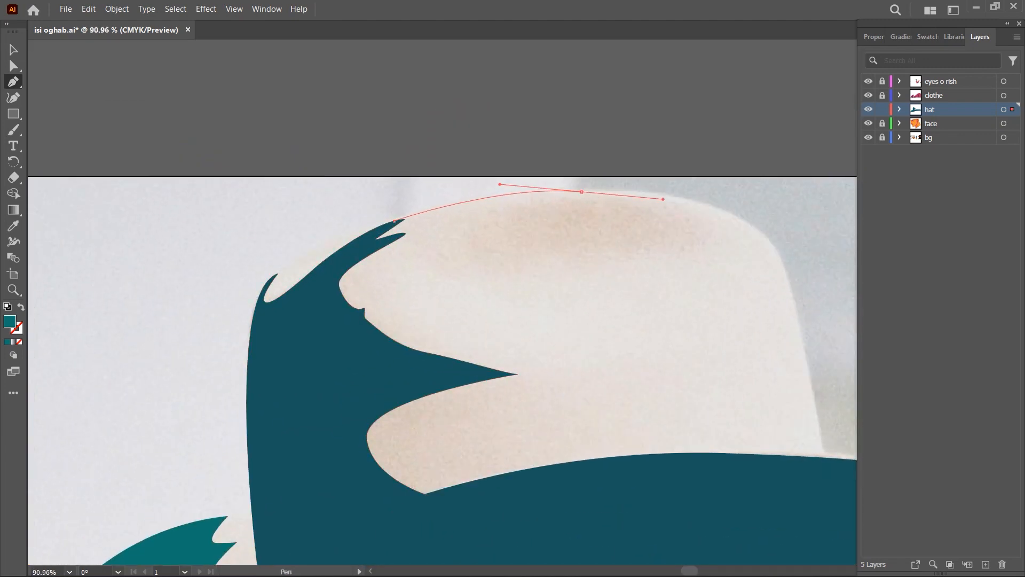
pyautogui.moveTo(561, 376); pyautogui.dragTo(559, 380)
pyautogui.moveTo(483, 410); pyautogui.dragTo(486, 415)
pyautogui.moveTo(560, 419); pyautogui.dragTo(583, 448)
pyautogui.click(624, 462)
pyautogui.scroll(1, 604, 478)
pyautogui.moveTo(357, 511); pyautogui.dragTo(333, 500)
pyautogui.click(307, 263)
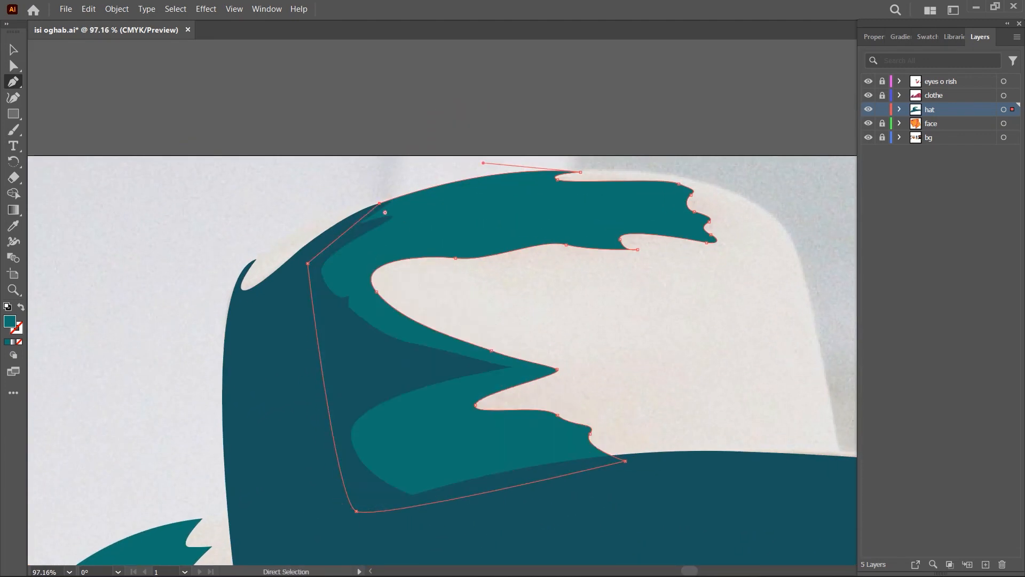
# - Sample the grey-green from the palette and trace the gap on the front brim beside the crown
pyautogui.scroll(-6, 507, 190)
pyautogui.click(209, 230)
pyautogui.scroll(7, 326, 341)
pyautogui.click(410, 351)
pyautogui.click(480, 341)
pyautogui.click(480, 376)
# - Trace a grey-green highlight in the lower gap near the front brim's tip and send it backward
pyautogui.scroll(2, 222, 534)
pyautogui.moveTo(408, 439); pyautogui.dragTo(377, 450)
pyautogui.click(367, 428)
pyautogui.click(659, 83)
pyautogui.hotkey('ctrl', '[')
# - Trace a grey-green highlight along the crown's upper front edge and send it backward
pyautogui.scroll(-7, 395, 273)
pyautogui.scroll(7, 501, 137)
pyautogui.click(268, 239)
pyautogui.click(509, 130)
pyautogui.moveTo(257, 300); pyautogui.dragTo(239, 312)
pyautogui.click(268, 239)
pyautogui.hotkey('ctrl', '[')
# - Trace a large grey-green shape over the rest of the crown, close it and send it to the back
pyautogui.scroll(-6, 262, 239)
pyautogui.scroll(3, 454, 206)
pyautogui.click(399, 180)
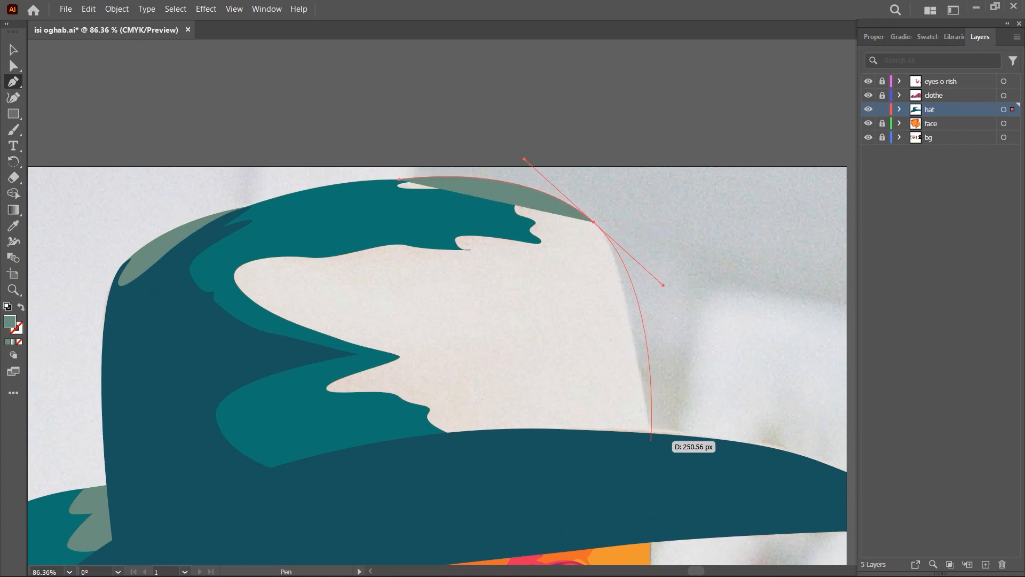
pyautogui.moveTo(787, 485); pyautogui.dragTo(806, 448)
pyautogui.moveTo(559, 443); pyautogui.dragTo(481, 426)
pyautogui.moveTo(337, 366); pyautogui.dragTo(304, 314)
pyautogui.moveTo(300, 231); pyautogui.dragTo(335, 213)
pyautogui.click(474, 154)
pyautogui.hotkey('ctrl', 'shift', '[')
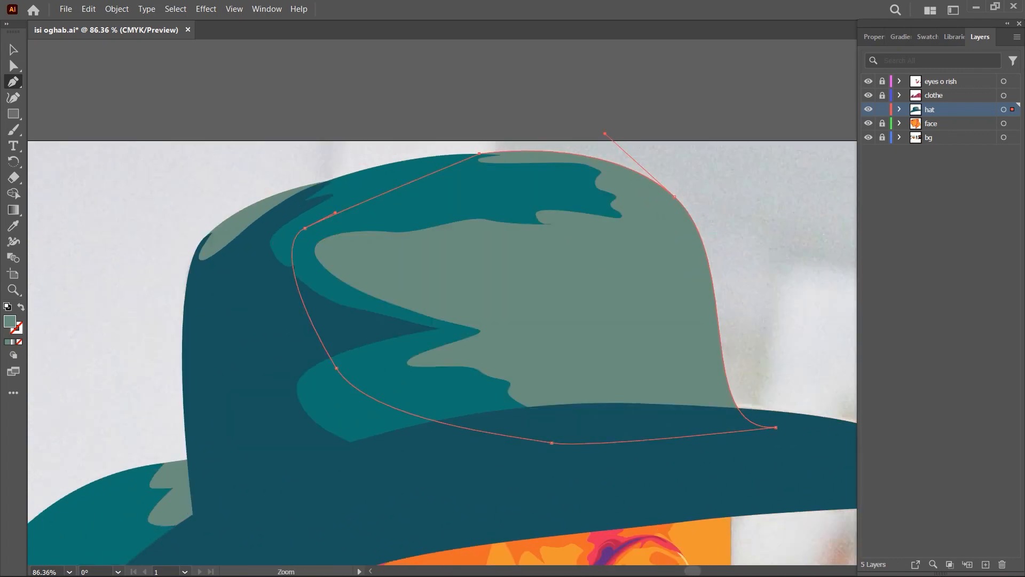
# - Start a grey-green rim shape at the brim's front tip against the artboard's edge
pyautogui.scroll(7, 139, 513)
pyautogui.scroll(5, 275, 467)
pyautogui.click(173, 434)
pyautogui.scroll(3, 189, 415)
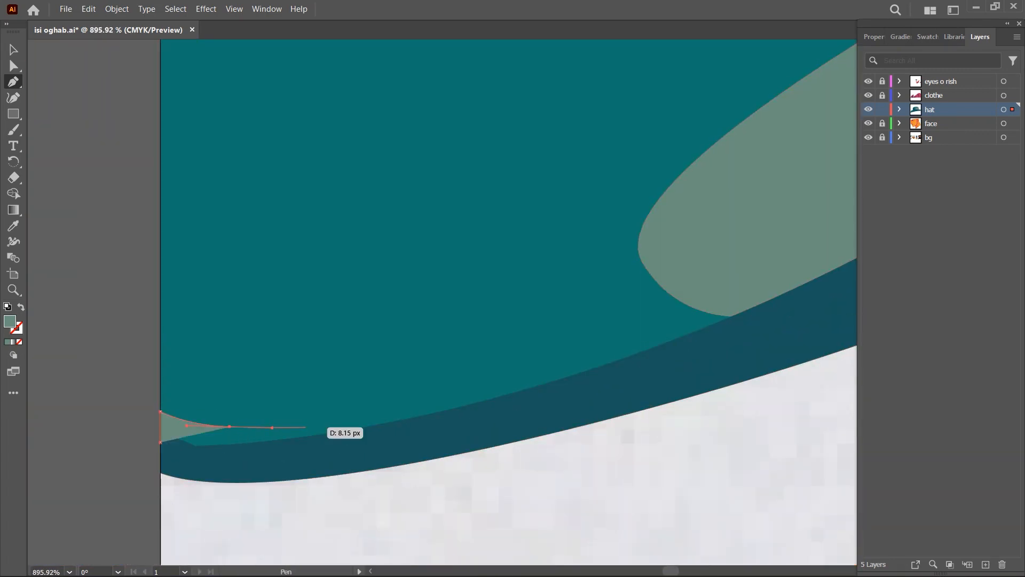
pyautogui.scroll(-7, 305, 427)
pyautogui.scroll(3, 369, 315)
pyautogui.scroll(-3, 368, 315)
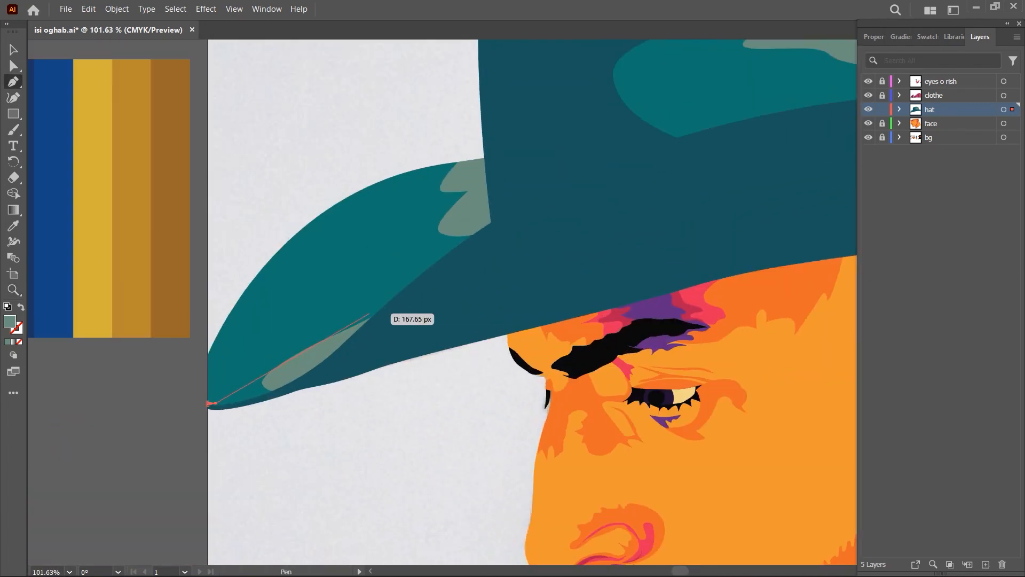
# - Continue the grey-green rim along the brim's upper edge to the artboard's far side and turn back across the brim
pyautogui.moveTo(702, 132); pyautogui.dragTo(756, 118)
pyautogui.moveTo(696, 196); pyautogui.dragTo(325, 344)
pyautogui.hotkey('ctrl', 'z')
pyautogui.moveTo(348, 275); pyautogui.dragTo(543, 228)
pyautogui.moveTo(543, 228); pyautogui.dragTo(518, 223)
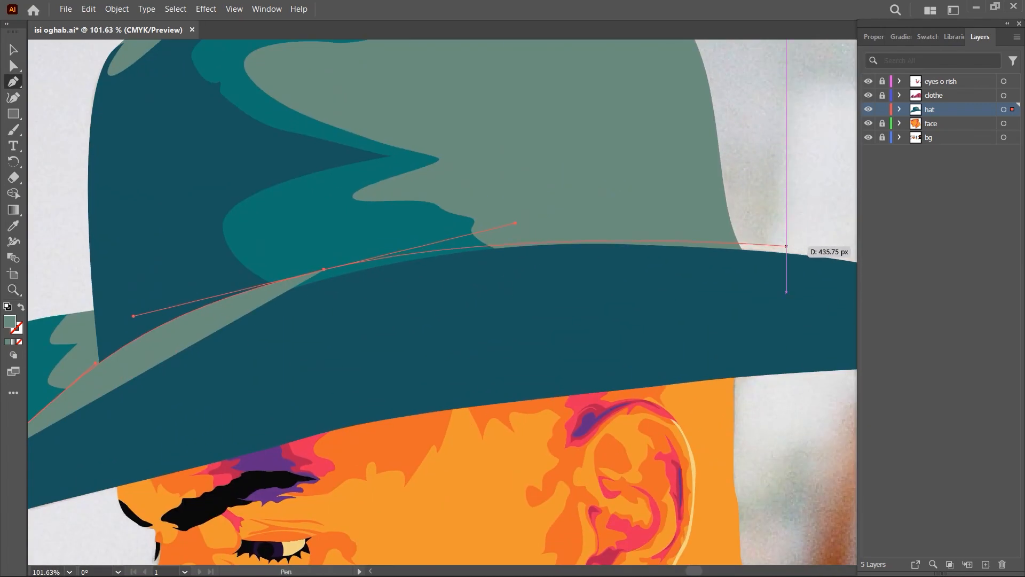
pyautogui.moveTo(791, 253); pyautogui.dragTo(831, 260)
pyautogui.moveTo(801, 267); pyautogui.dragTo(509, 253)
# - Close the grey-green rim shape at the front tip and arrange it behind the dark teal brim
pyautogui.scroll(-5, 181, 406)
pyautogui.scroll(8, 209, 425)
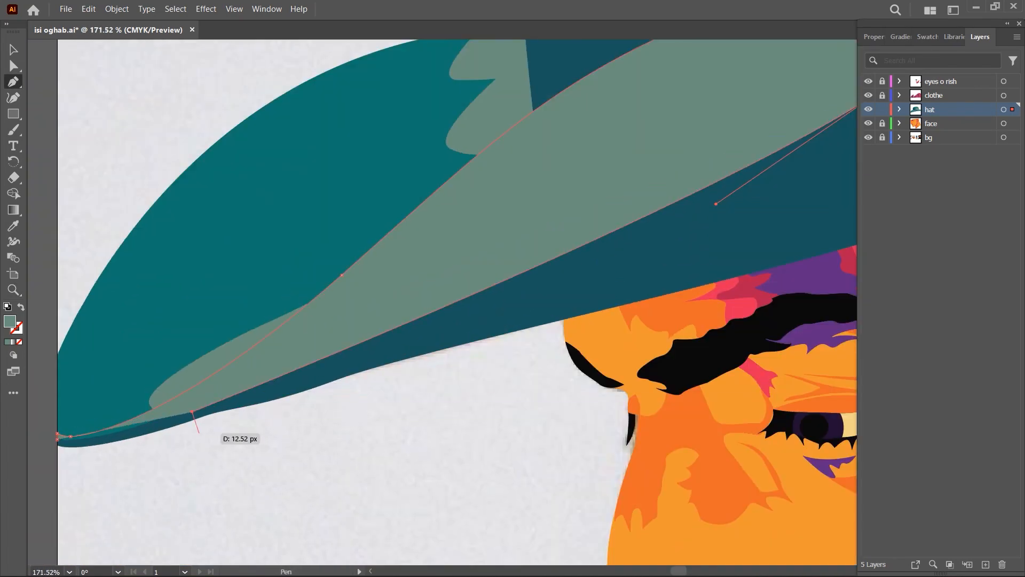
pyautogui.moveTo(288, 288); pyautogui.dragTo(396, 346)
pyautogui.scroll(-12, 259, 316)
pyautogui.press('v')
pyautogui.scroll(3, 370, 181)
pyautogui.hotkey('shift', 'm')
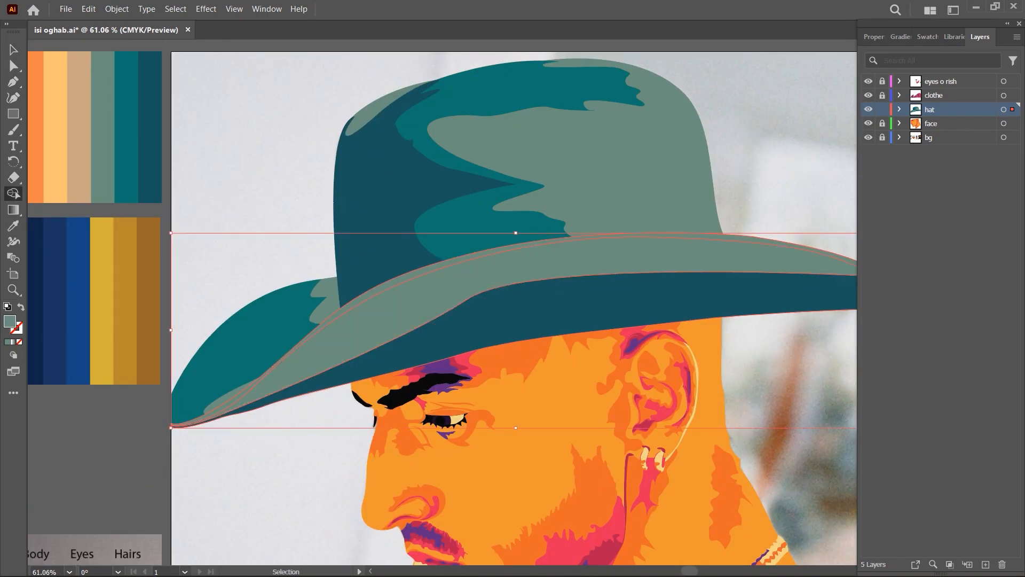
pyautogui.hotkey('ctrl', '[')
pyautogui.click(305, 183)
pyautogui.scroll(-5, 336, 183)
pyautogui.scroll(2, 489, 297)
# - Unlock the layers and delete the colour palette and swatch references beside the artboard
pyautogui.click(882, 109)
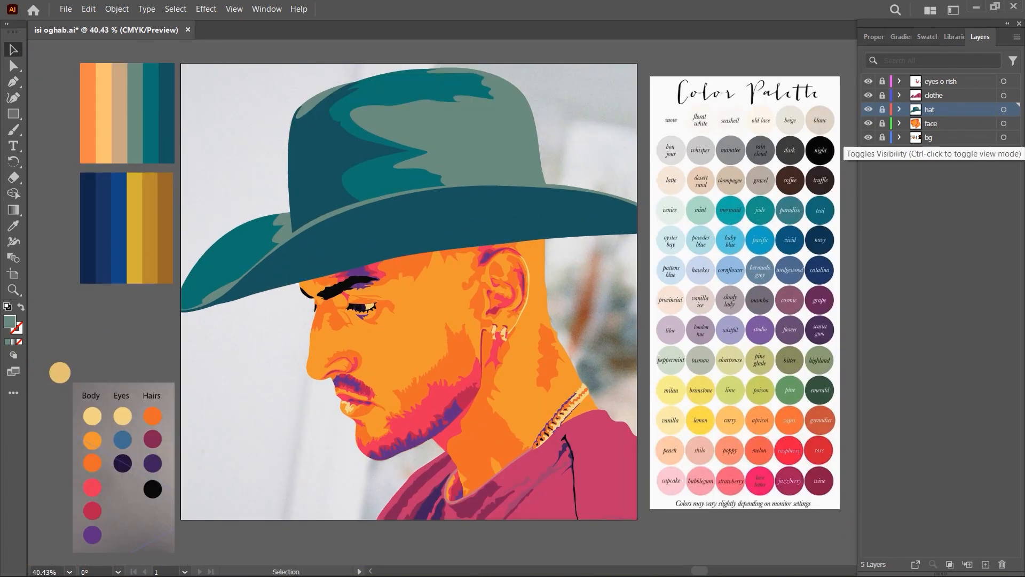
pyautogui.moveTo(481, 297); pyautogui.dragTo(493, 306)
pyautogui.click(882, 138)
pyautogui.click(759, 301)
pyautogui.press('Delete')
pyautogui.click(141, 123)
pyautogui.keyDown('shift'); pyautogui.click(140, 237); pyautogui.keyUp('shift')
pyautogui.keyDown('shift'); pyautogui.click(137, 454); pyautogui.keyUp('shift')
pyautogui.press('Delete')
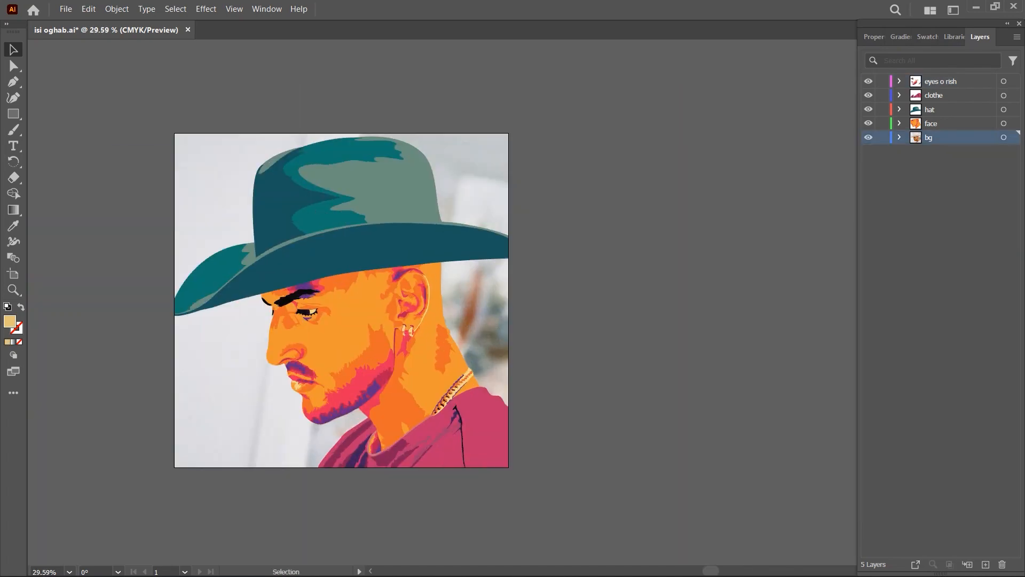
# - Delete the reference photo from behind the portrait
pyautogui.scroll(2, 464, 299)
pyautogui.click(265, 145)
pyautogui.press('Delete')
# - Create a 1080 by 1080 px rectangle as the artboard's background and fill it with black
pyautogui.press('m')
pyautogui.click(265, 144)
pyautogui.write('1080')
pyautogui.press('Tab')
pyautogui.write('1080')
pyautogui.press('Return')
pyautogui.click(941, 37)
pyautogui.click(894, 78)
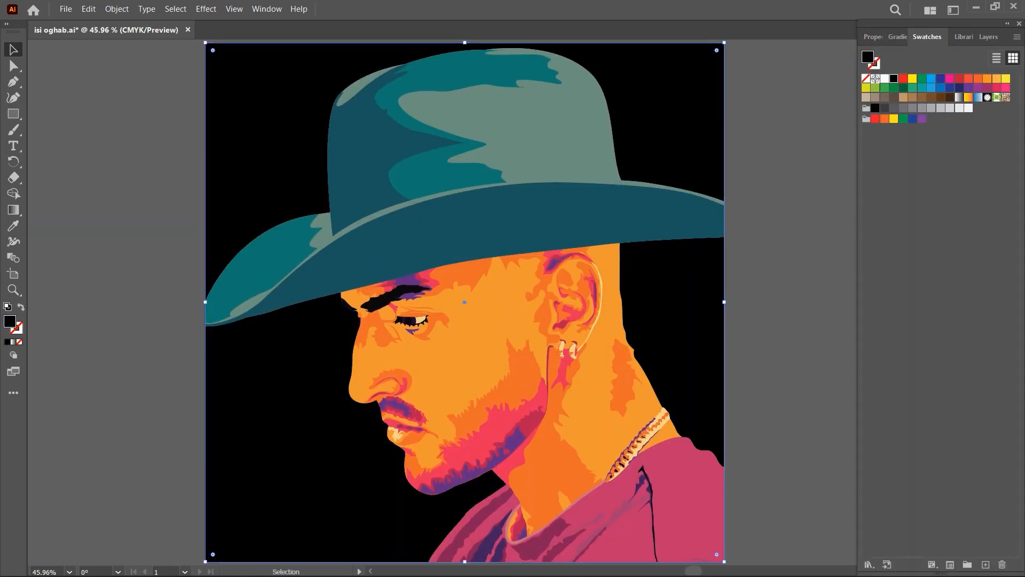